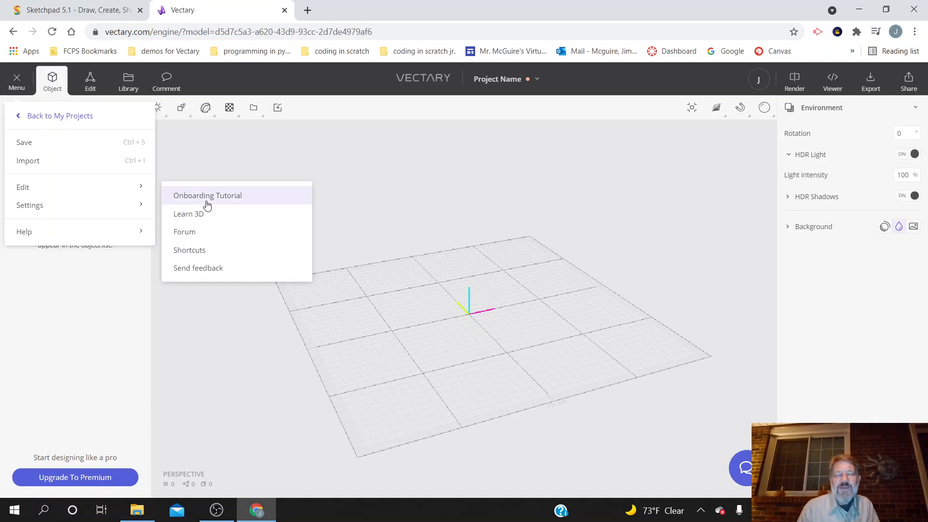
# Step: Open the Onboarding Tutorial from the help options and start the introductory tour
pyautogui.click(99, 327)
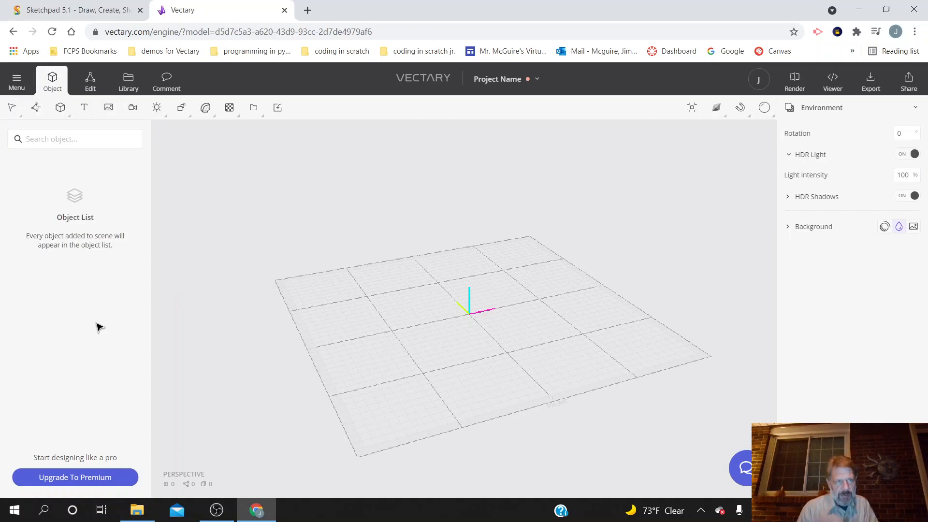
pyautogui.click(23, 86)
pyautogui.moveTo(62, 244)
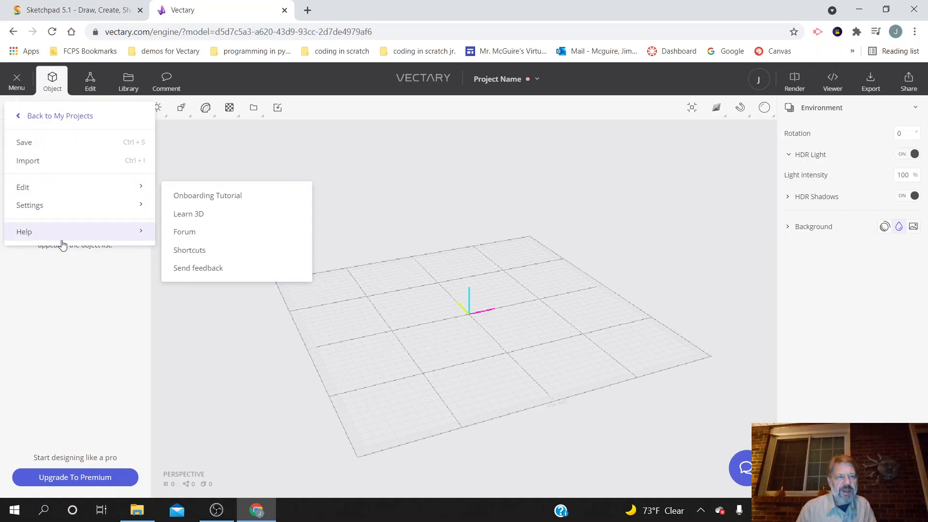
pyautogui.click(215, 196)
pyautogui.click(521, 428)
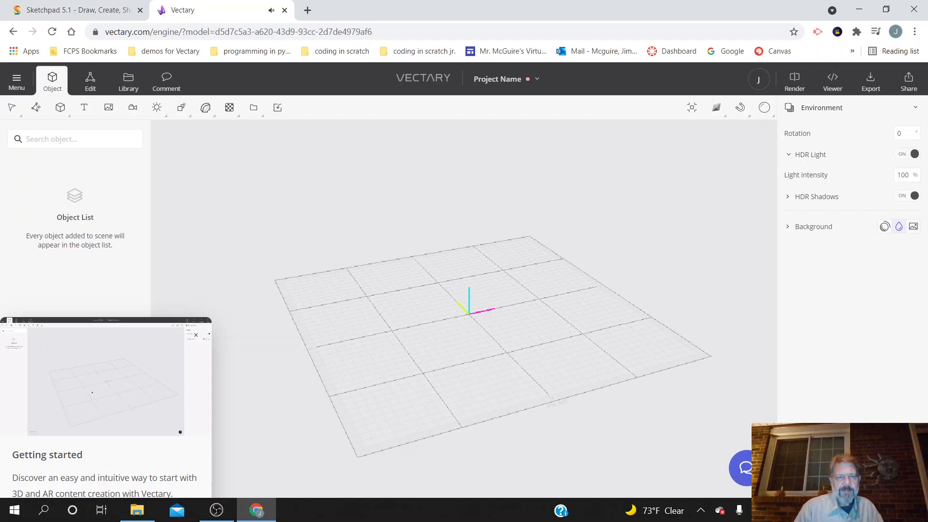
# Step: Watch the Getting started video, pausing and resuming it, and stop it at 1:23
pyautogui.moveTo(101, 436)
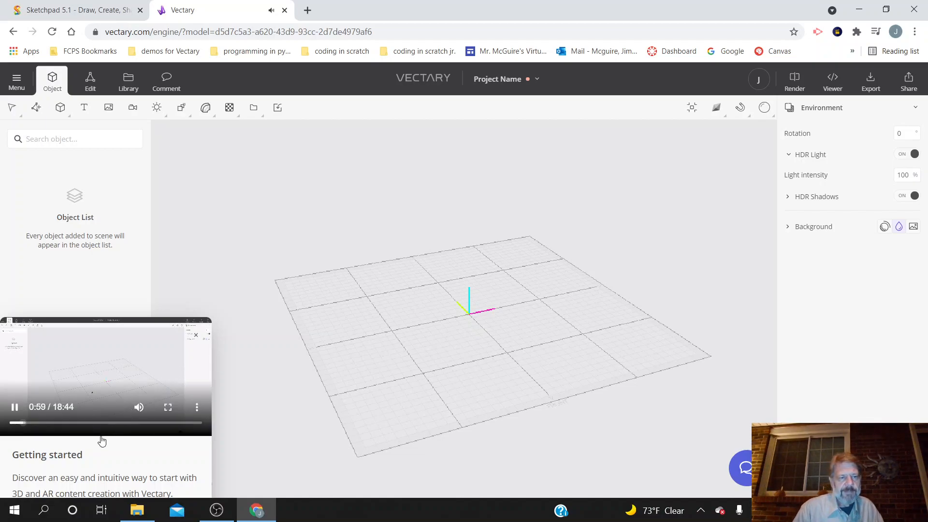
pyautogui.click(15, 407)
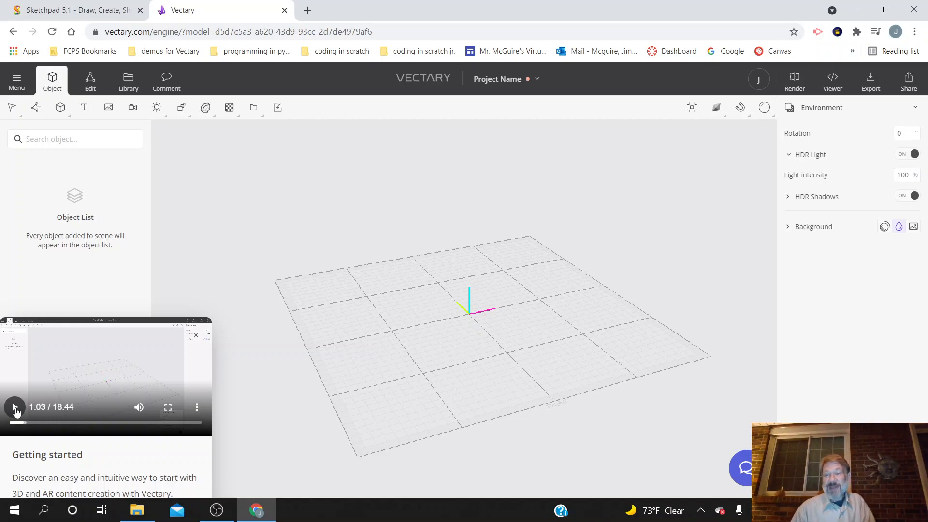
pyautogui.click(15, 407)
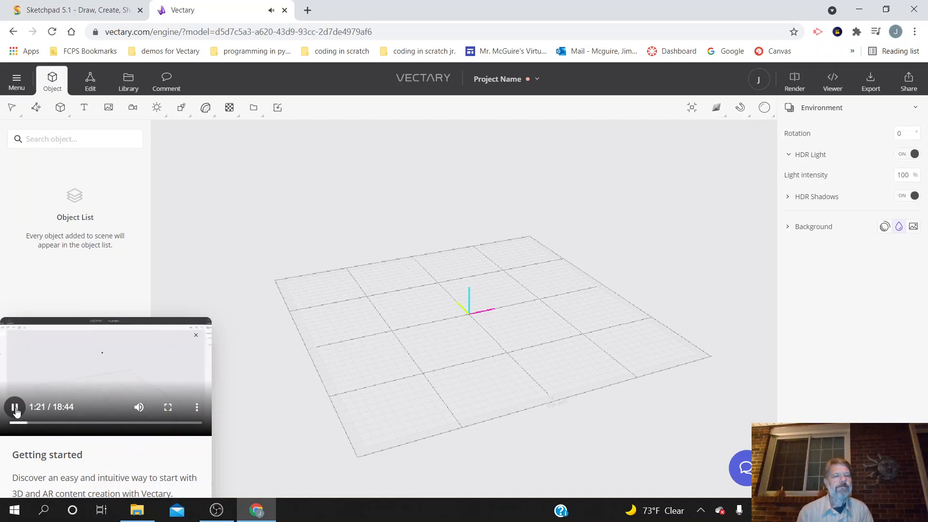
pyautogui.click(15, 408)
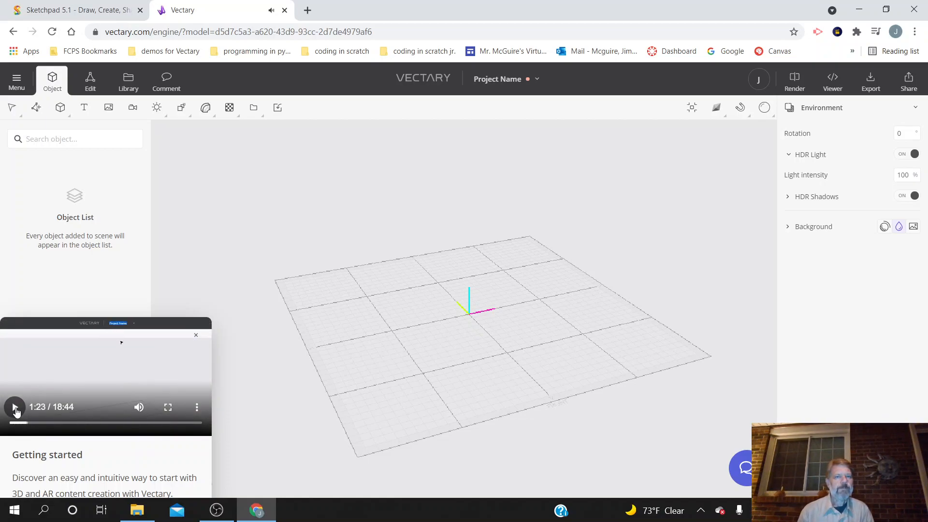
# Step: Rename the project to "Me As The Tick"
pyautogui.click(497, 80)
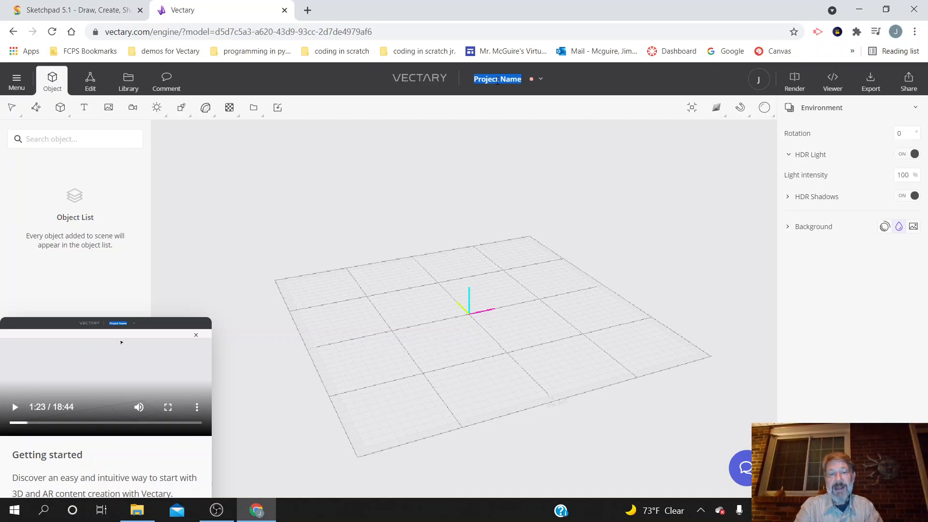
pyautogui.write('Me as')
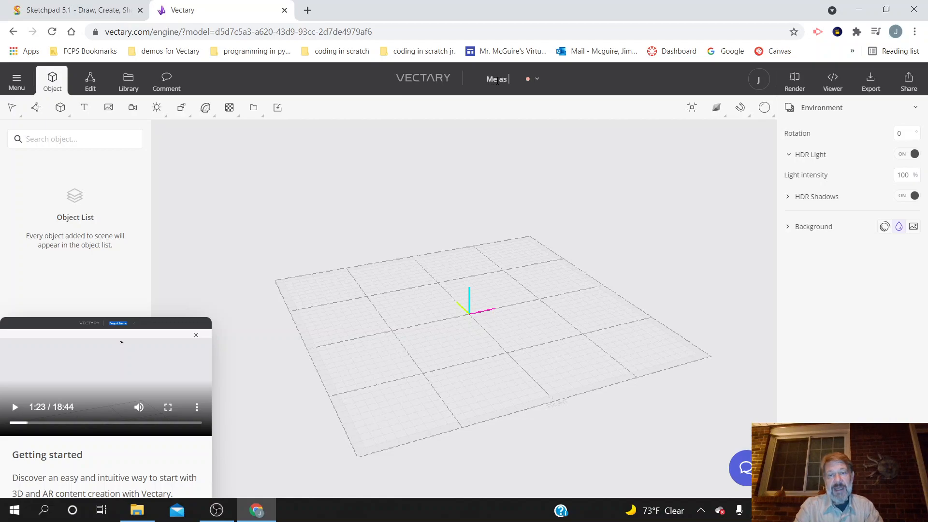
pyautogui.press('BackSpace')
pyautogui.write('As')
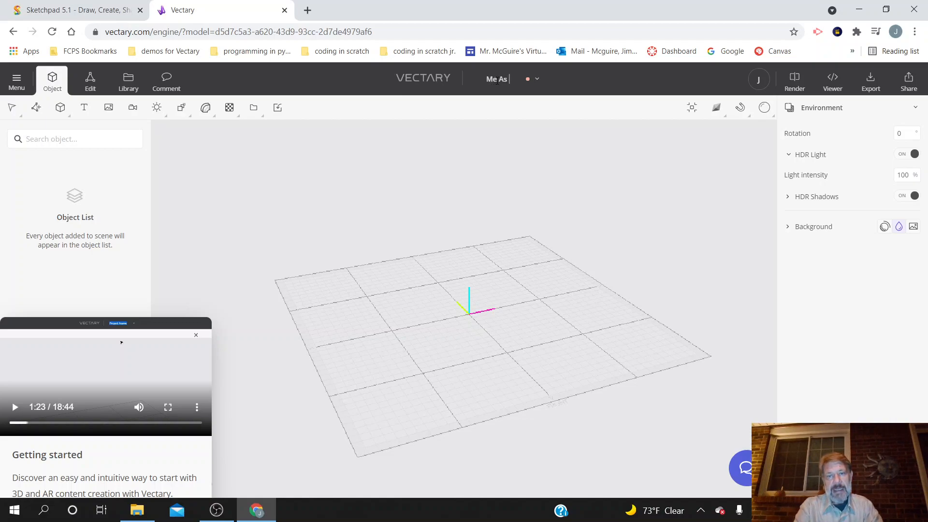
pyautogui.write(' The Tick')
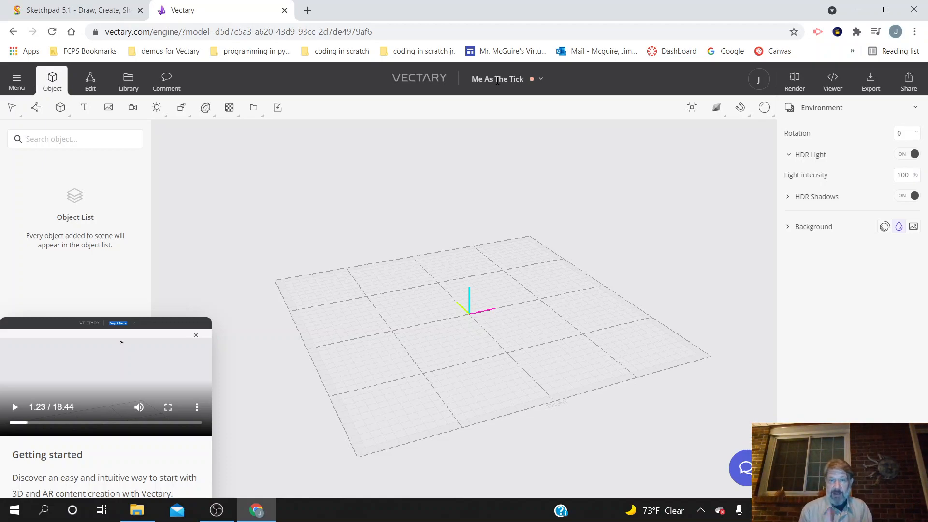
# Step: Resume the tutorial video, practise orbiting, panning and zooming the empty grid, and look briefly at Edit mode before returning to Object mode
pyautogui.click(14, 408)
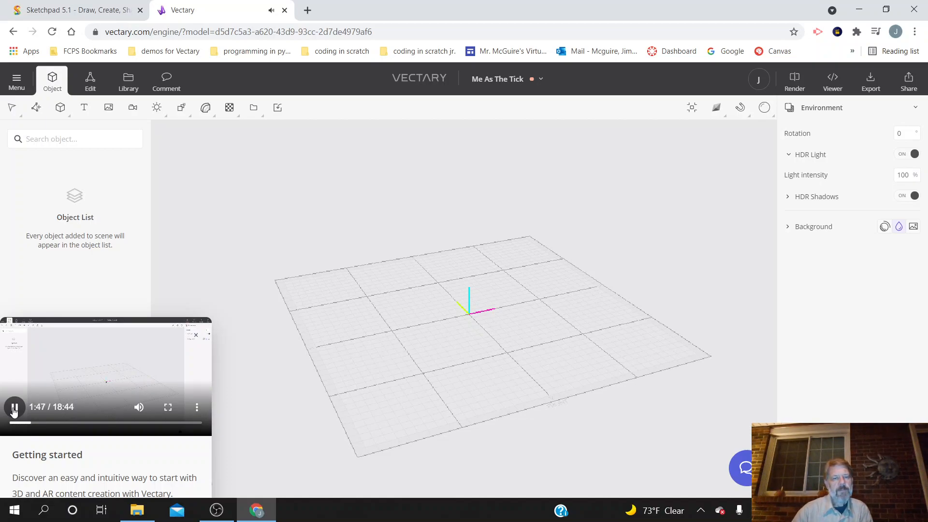
pyautogui.moveTo(245, 395); pyautogui.dragTo(283, 369)
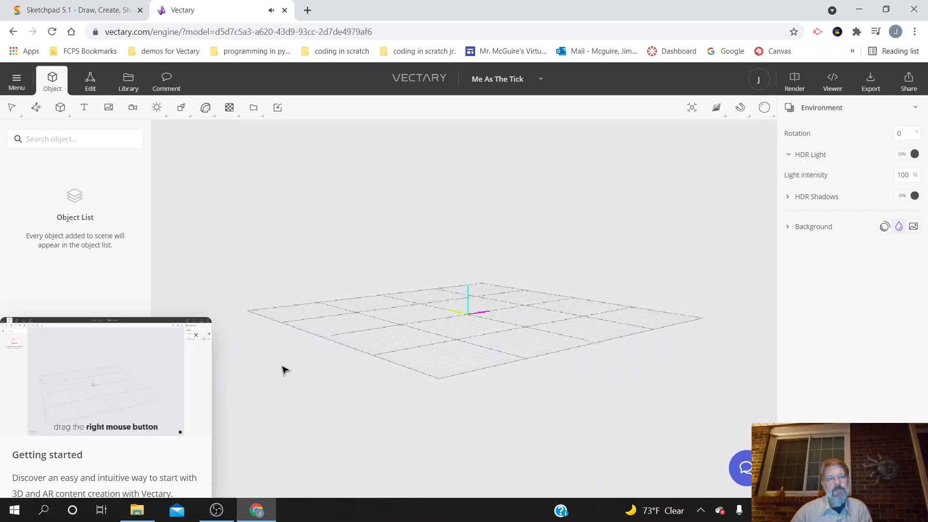
pyautogui.moveTo(362, 362); pyautogui.dragTo(402, 364)
pyautogui.moveTo(402, 364); pyautogui.dragTo(356, 371, button='right')
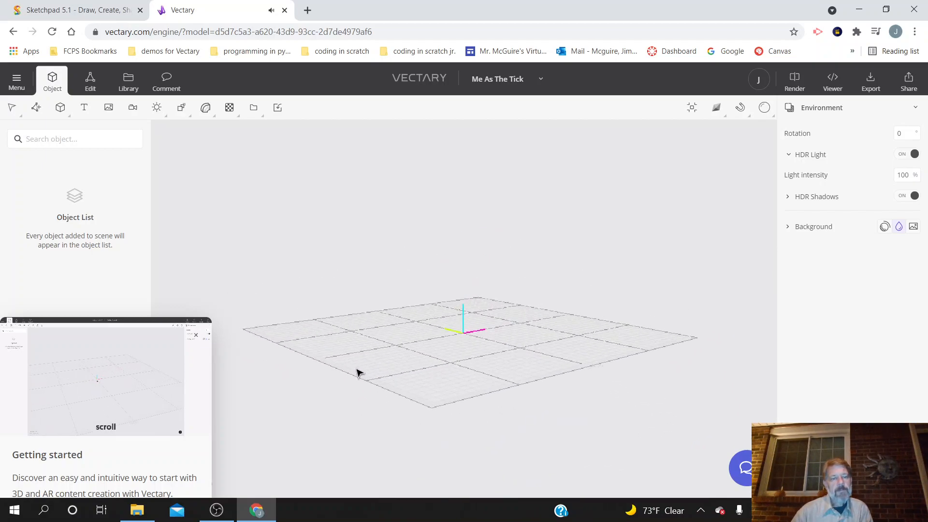
pyautogui.scroll(3, 362, 376)
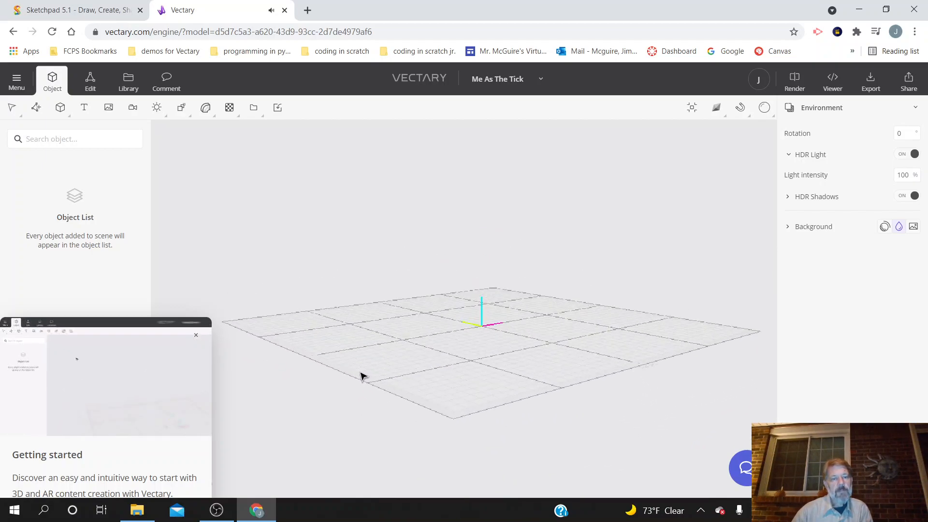
pyautogui.moveTo(361, 376)
pyautogui.mouseDown()
pyautogui.moveTo(375, 425)
pyautogui.moveTo(366, 385)
pyautogui.mouseUp()
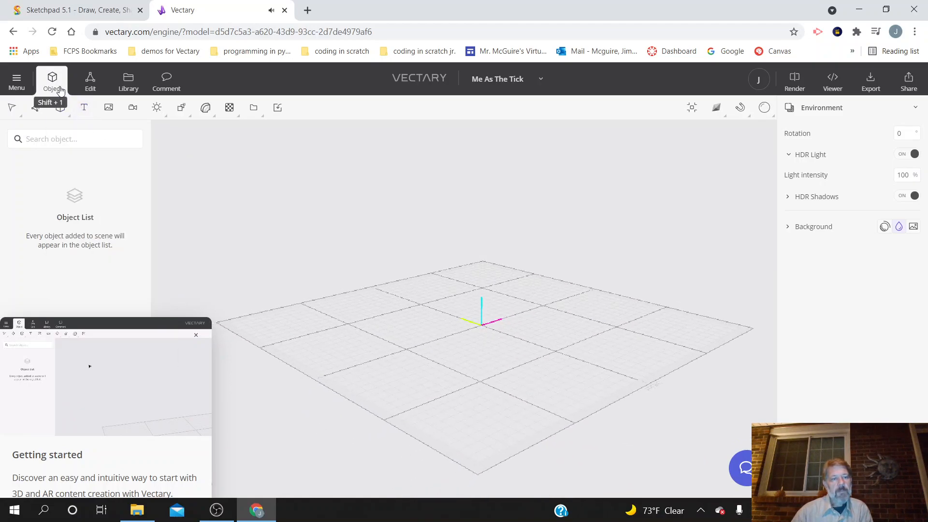
pyautogui.click(90, 83)
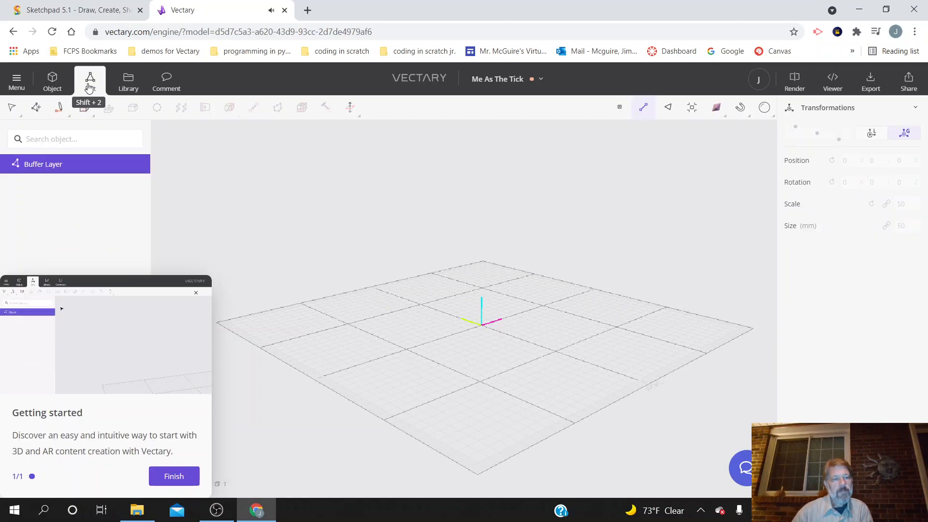
pyautogui.click(46, 82)
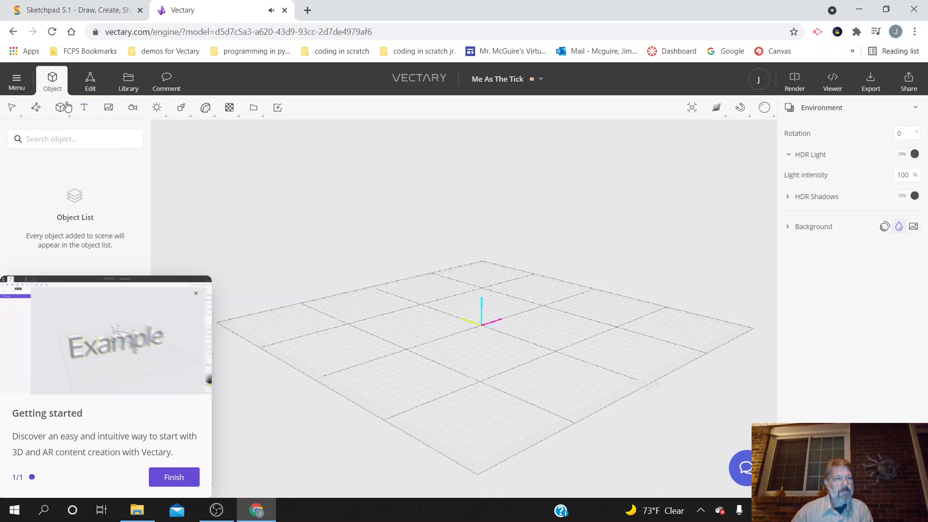
# Step: Add a 3D text object to the scene and pause the tutorial video
pyautogui.click(83, 111)
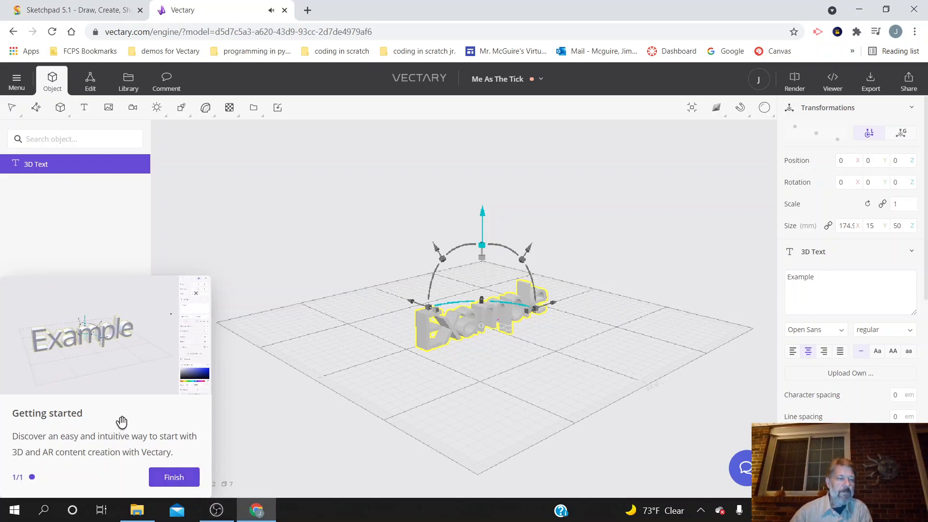
pyautogui.moveTo(121, 343)
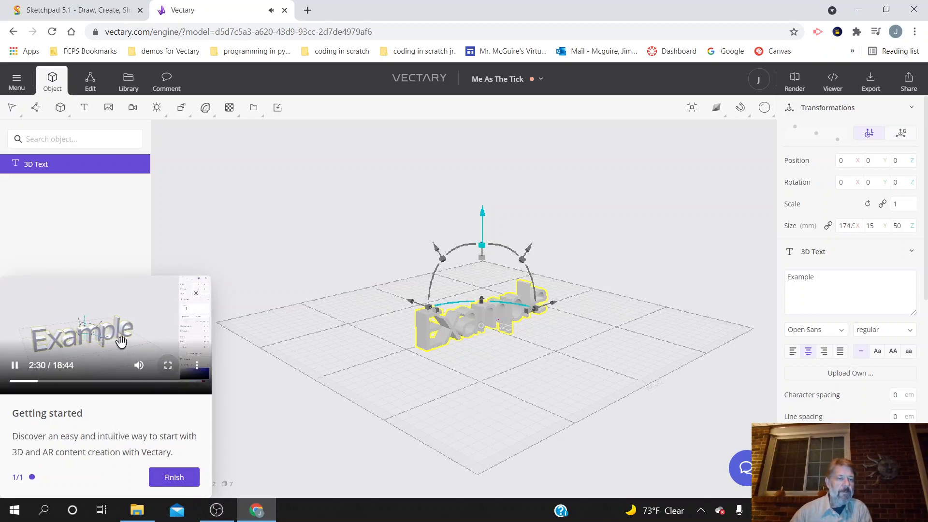
pyautogui.click(15, 365)
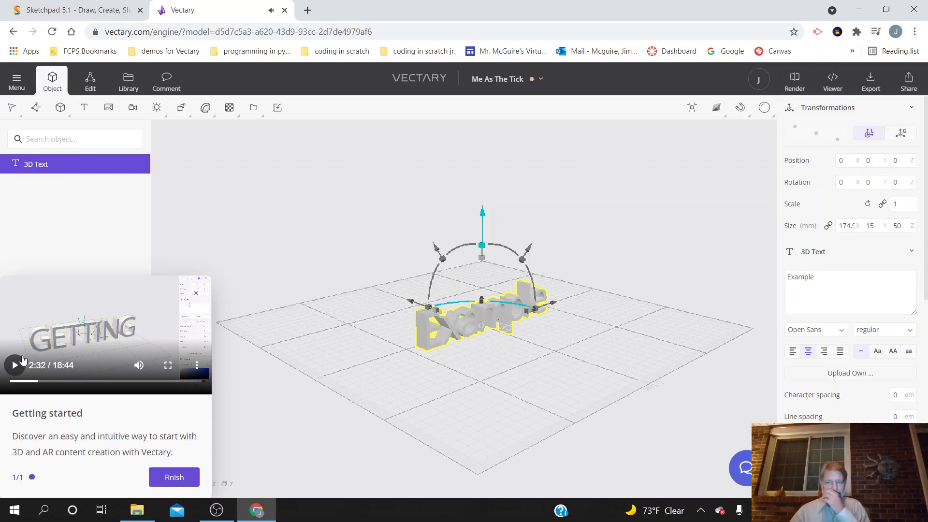
# Step: Replace the 3D text's default wording with "THE ADVENTURES"
pyautogui.doubleClick(806, 276)
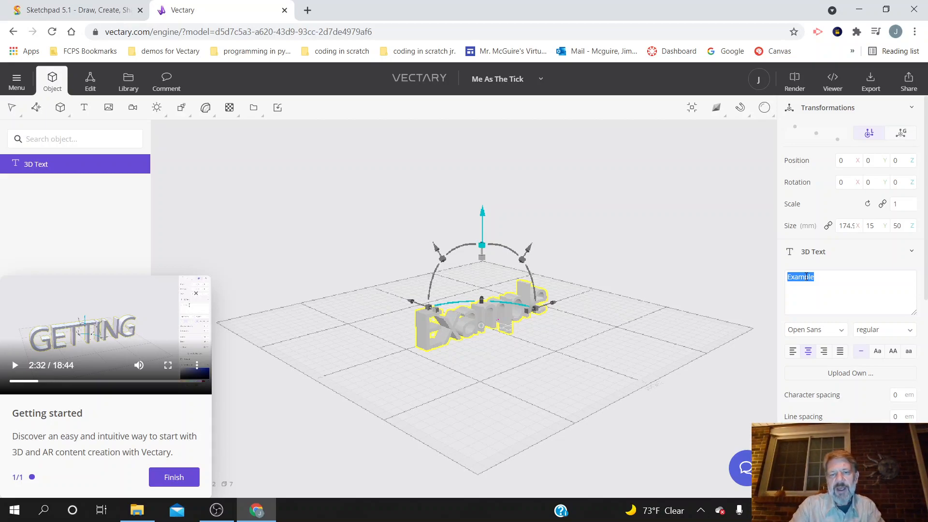
pyautogui.write('TH')
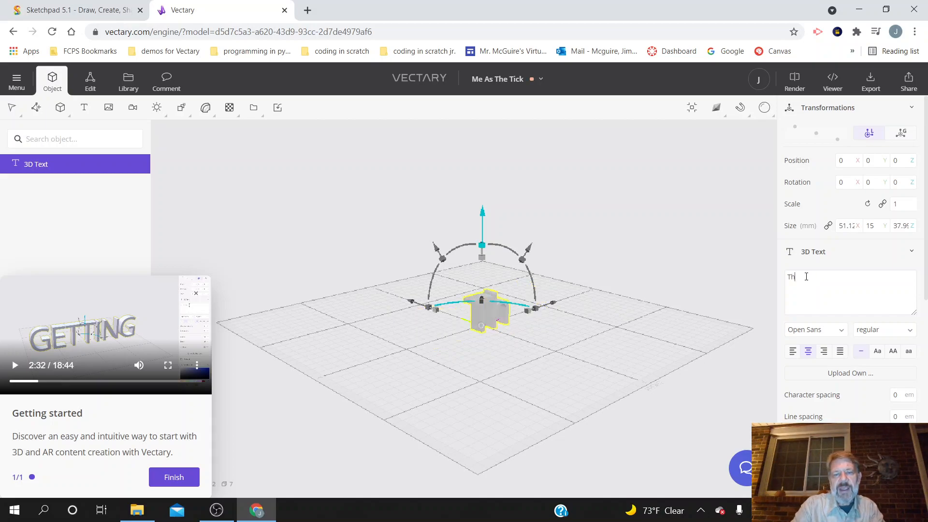
pyautogui.write('E A')
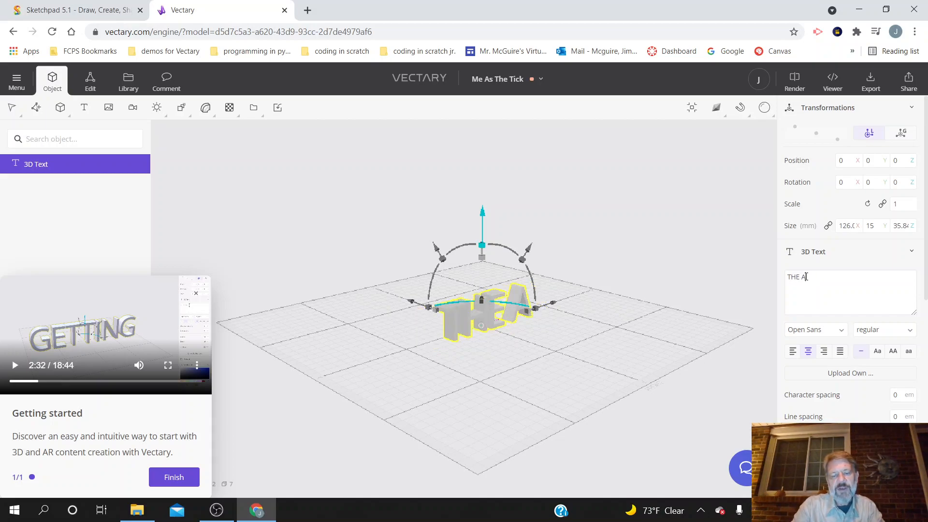
pyautogui.write('DVENTURES')
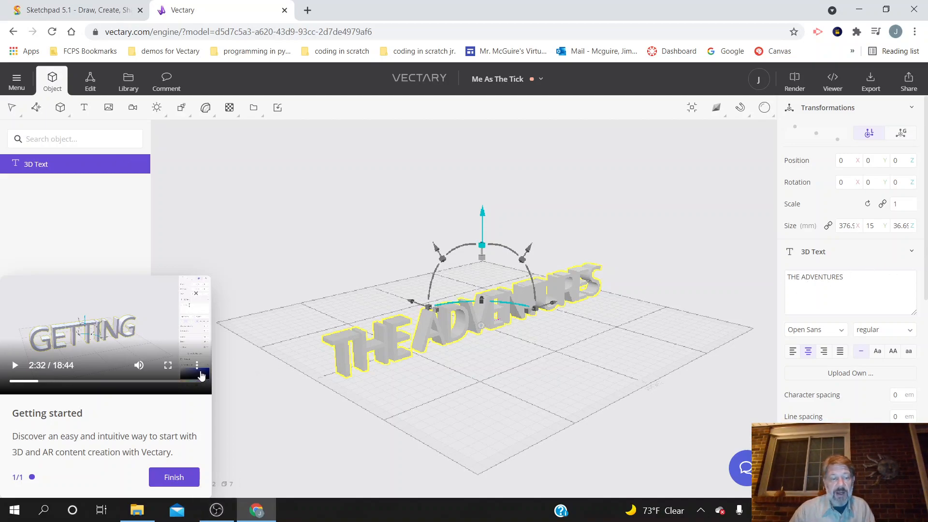
# Step: Finish the current tutorial, dismiss the suggestions for further tutorials, and restart the onboarding tour
pyautogui.click(174, 478)
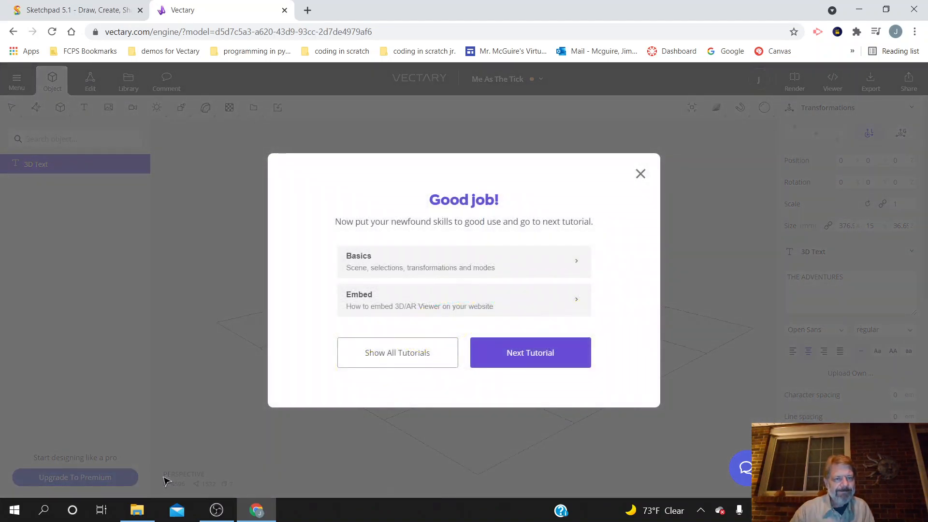
pyautogui.click(641, 174)
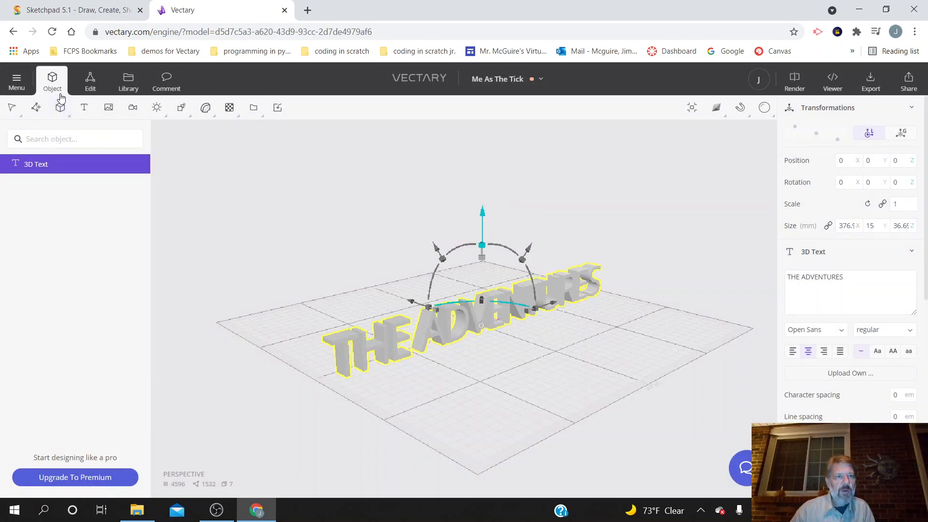
pyautogui.click(15, 84)
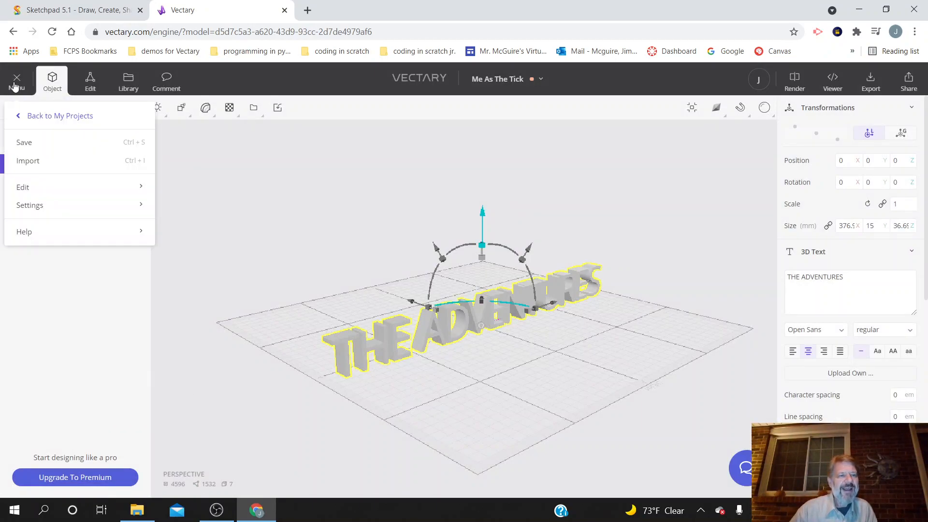
pyautogui.moveTo(97, 231)
pyautogui.click(207, 195)
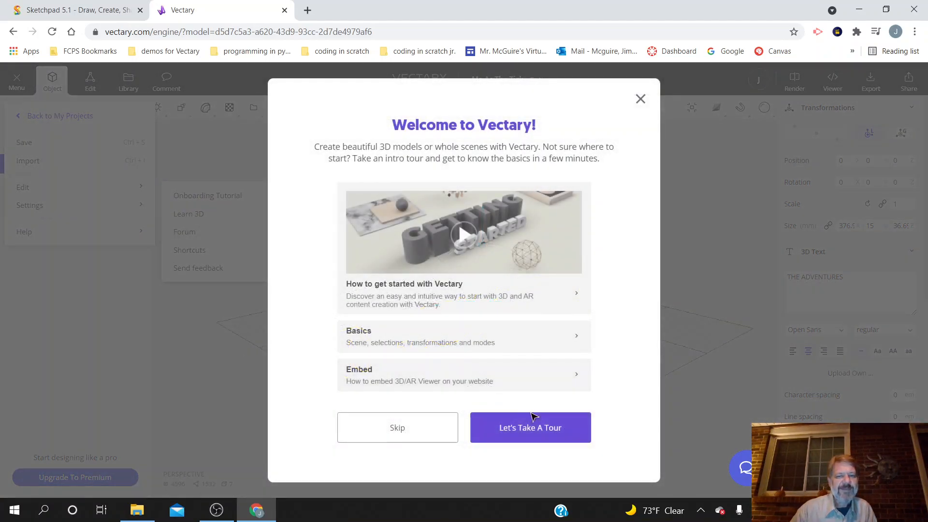
pyautogui.click(543, 427)
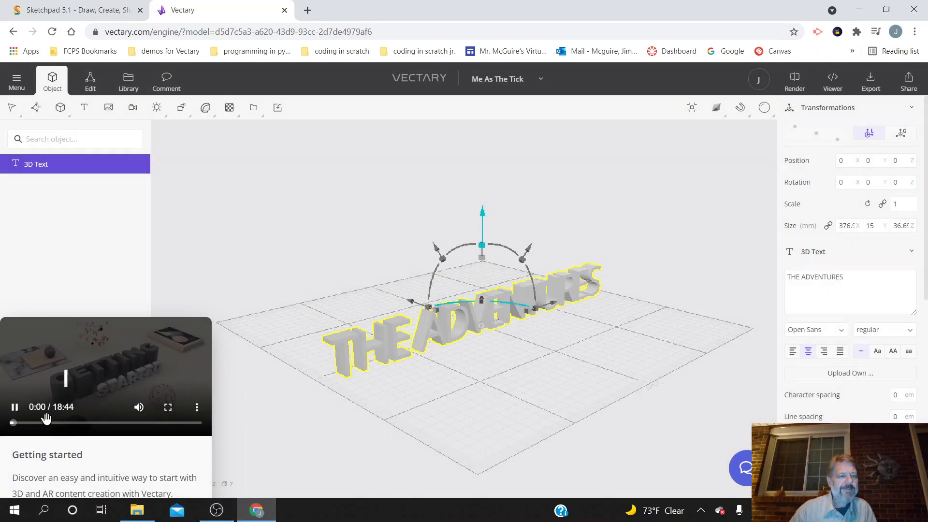
# Step: Skip the Getting started video forward to the part about 3D text and pause it at 2:49
pyautogui.click(25, 424)
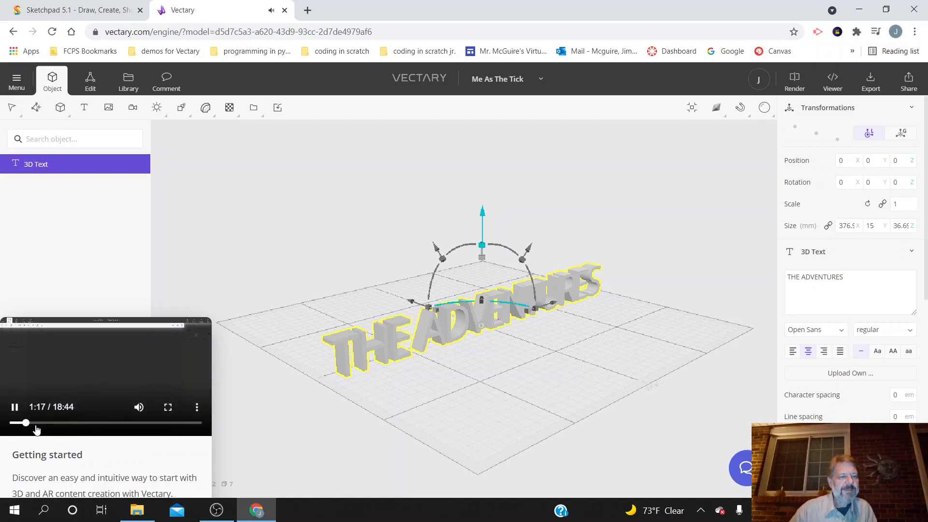
pyautogui.click(36, 423)
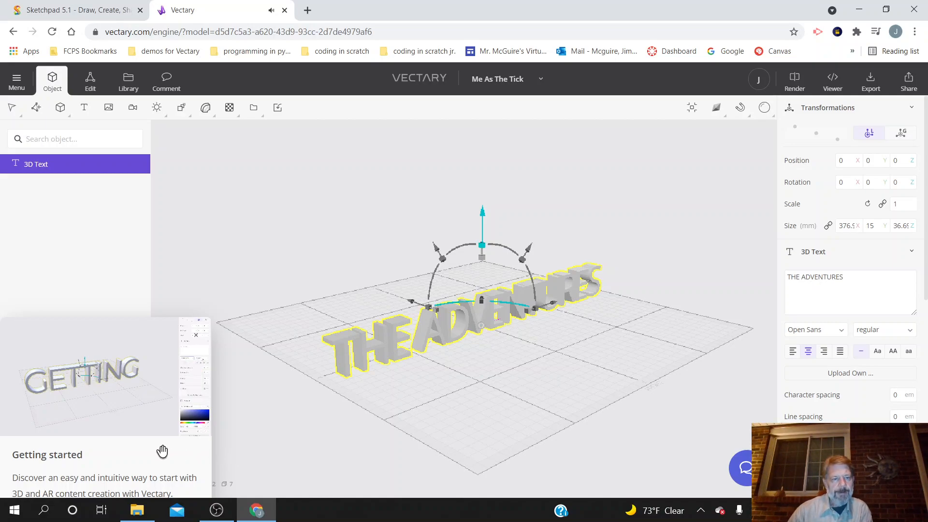
pyautogui.moveTo(102, 407)
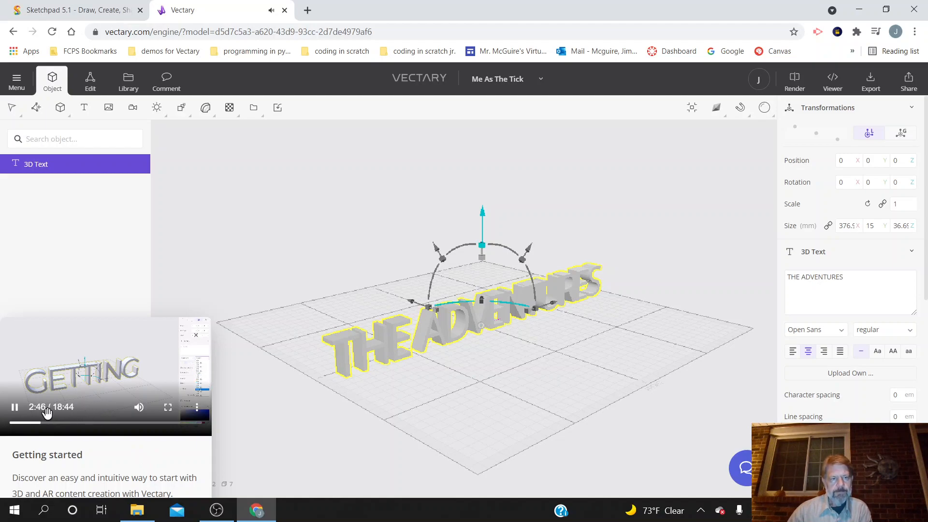
pyautogui.click(16, 407)
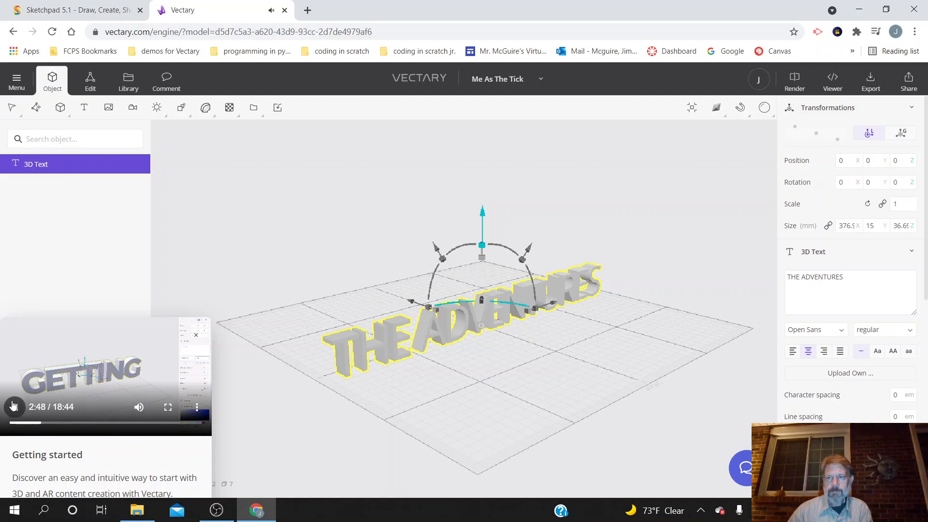
# Step: Set the 3D text's font to Montserrat and its weight to 800
pyautogui.click(841, 331)
pyautogui.scroll(-5, 860, 242)
pyautogui.scroll(6, 863, 246)
pyautogui.scroll(-5, 864, 247)
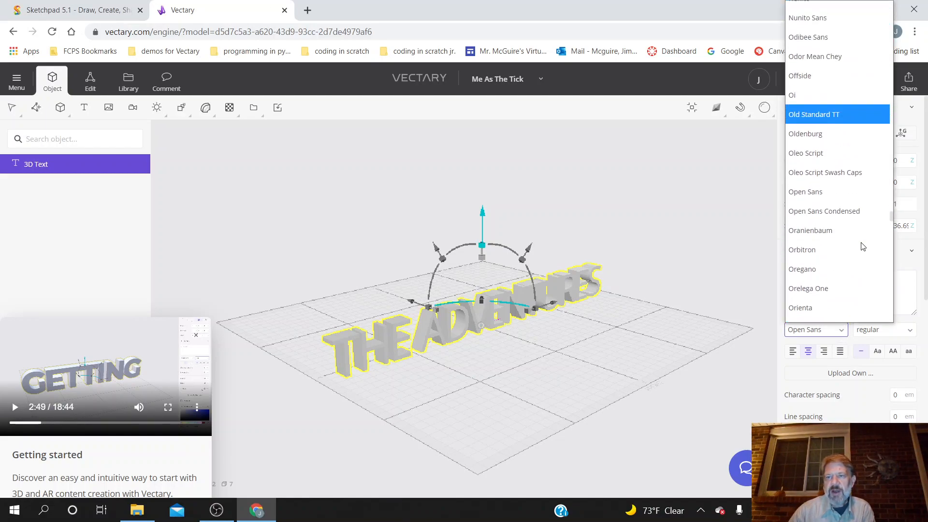
pyautogui.scroll(10, 864, 246)
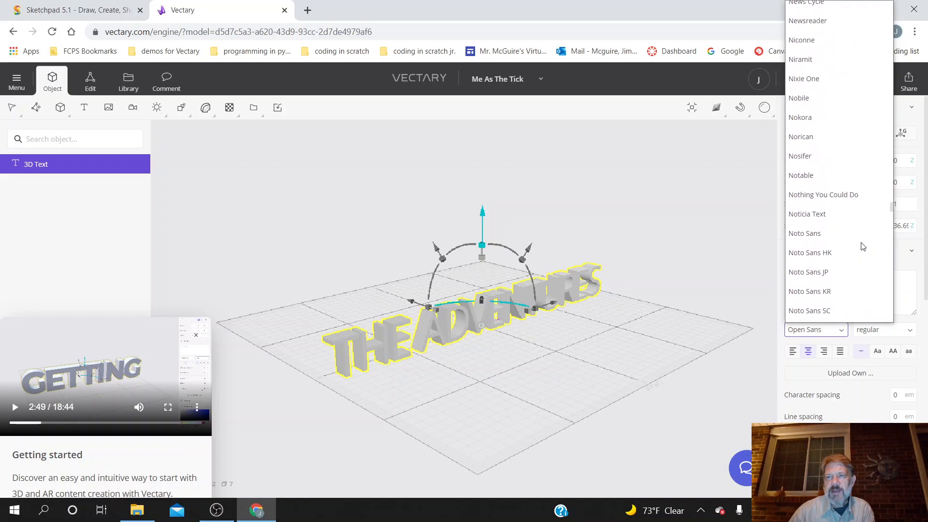
pyautogui.scroll(-2, 863, 246)
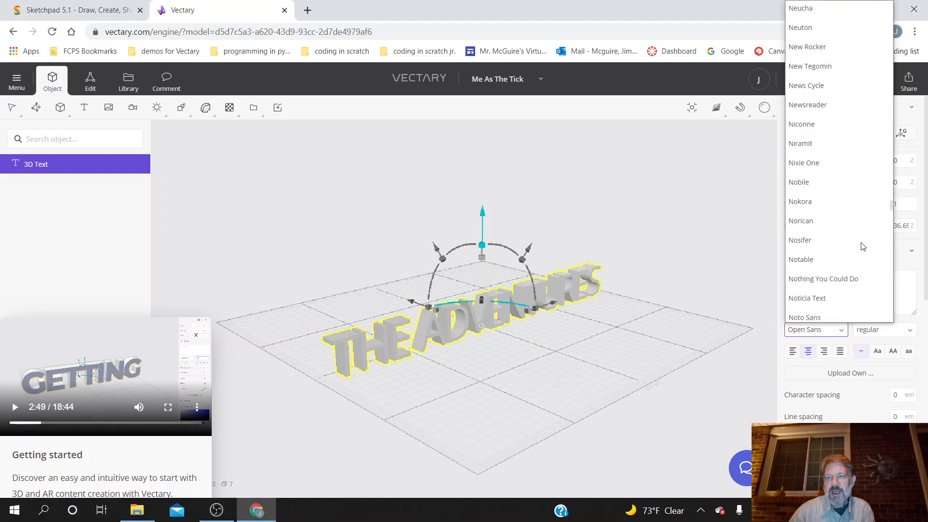
pyautogui.scroll(10, 863, 246)
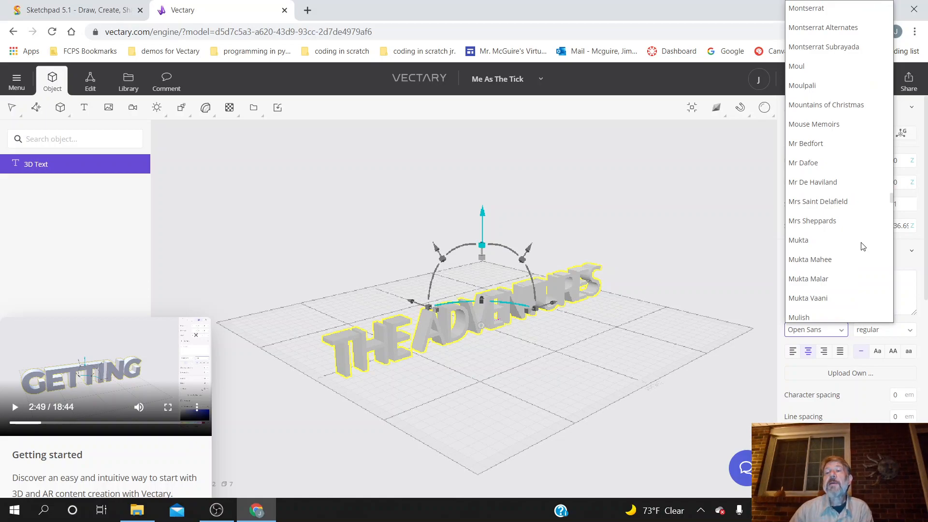
pyautogui.scroll(3, 851, 183)
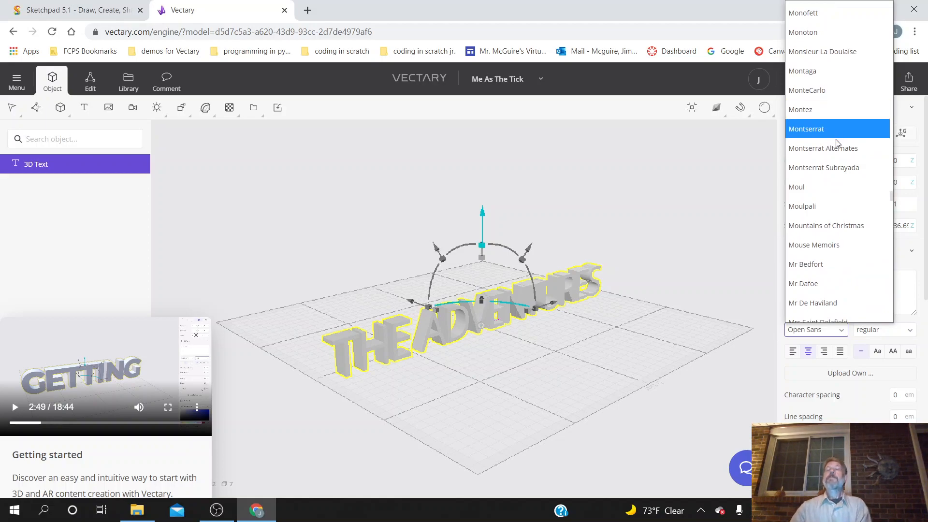
pyautogui.click(821, 129)
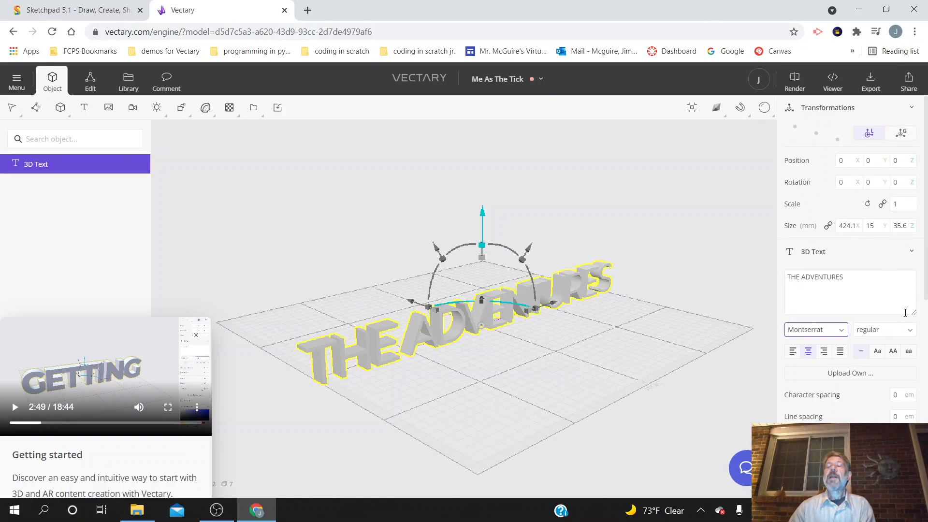
pyautogui.click(909, 331)
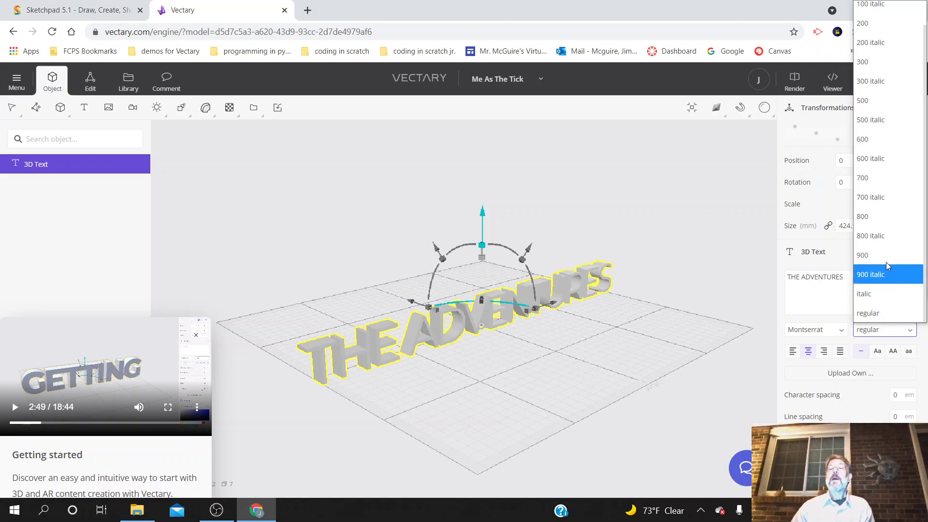
pyautogui.click(878, 218)
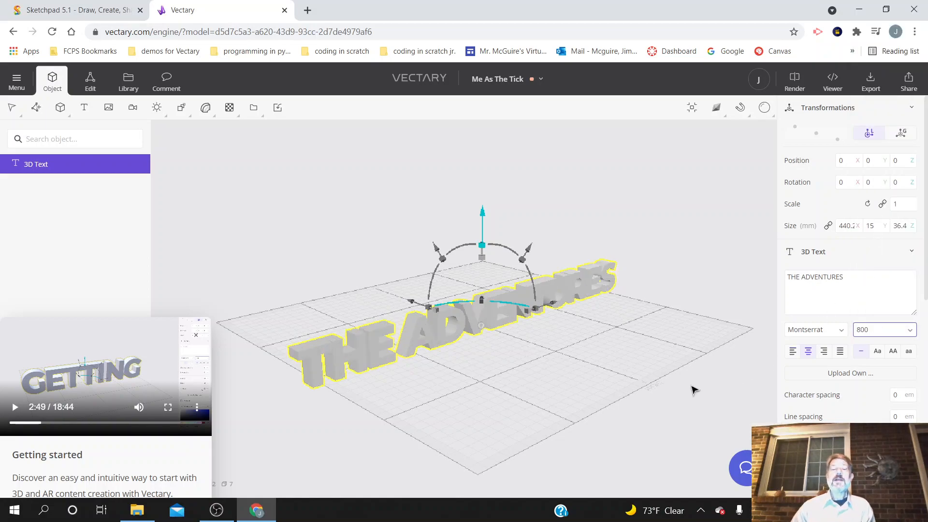
# Step: Play the Getting started video to 2:56, pause it, and increase the 3D text's character spacing to 1.6 em
pyautogui.click(14, 410)
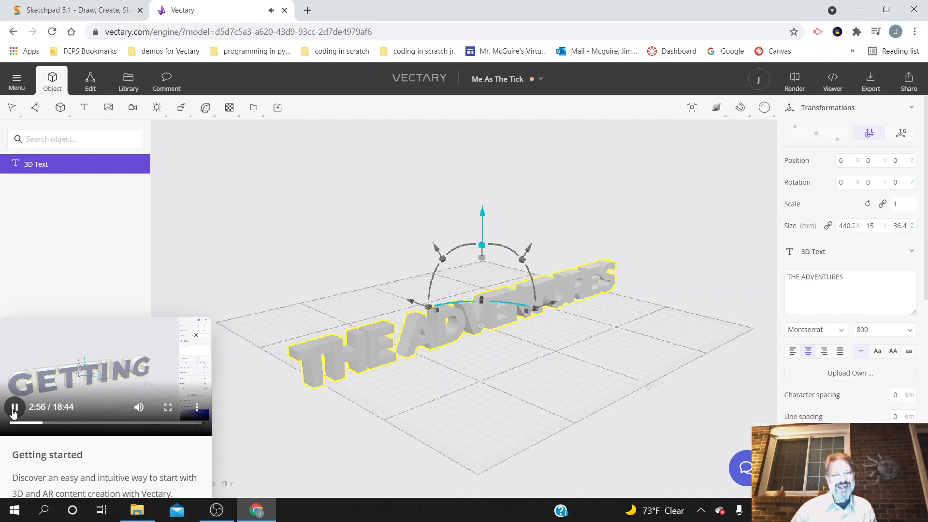
pyautogui.click(14, 408)
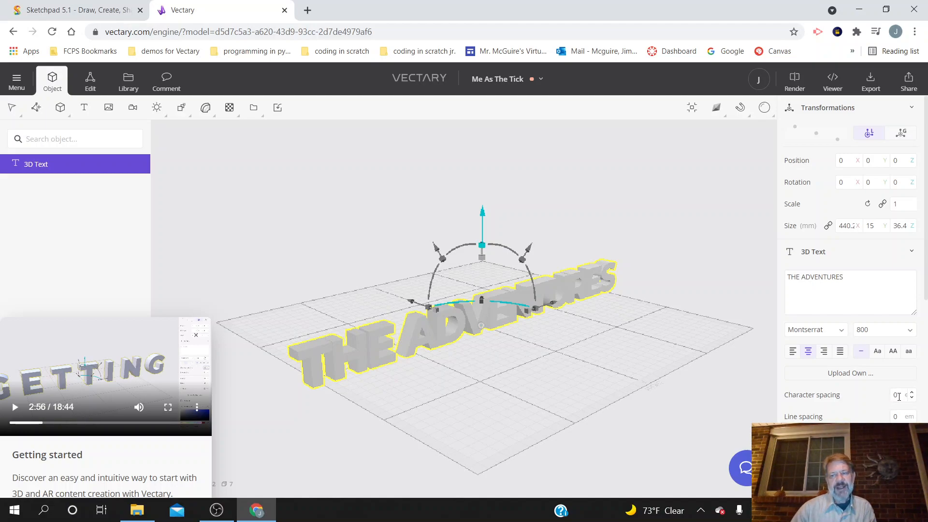
pyautogui.moveTo(912, 395); pyautogui.dragTo(906, 386)
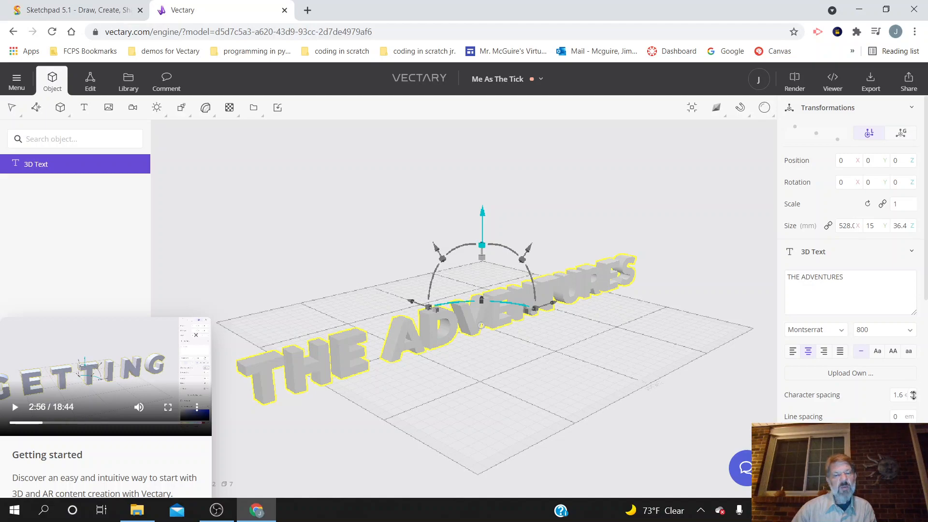
# Step: Resume the Getting started video and pause it at 3:17
pyautogui.click(14, 409)
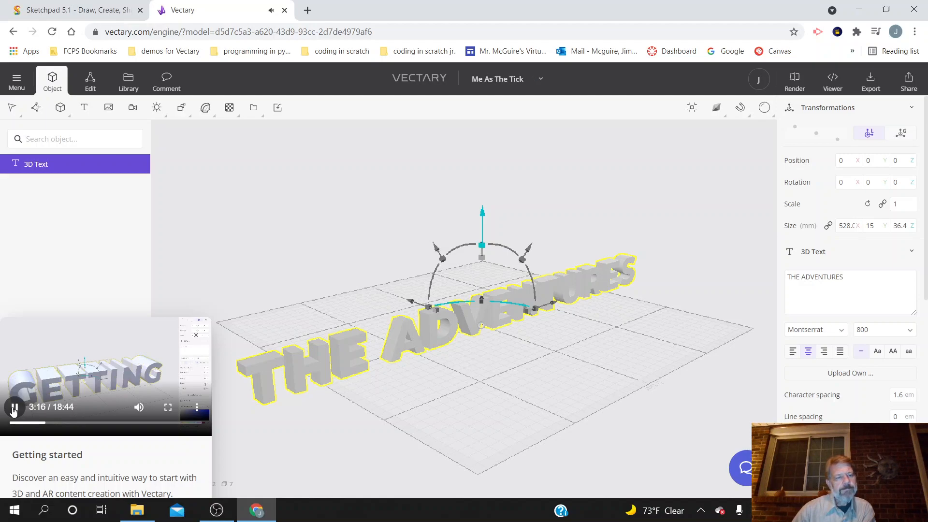
pyautogui.click(14, 408)
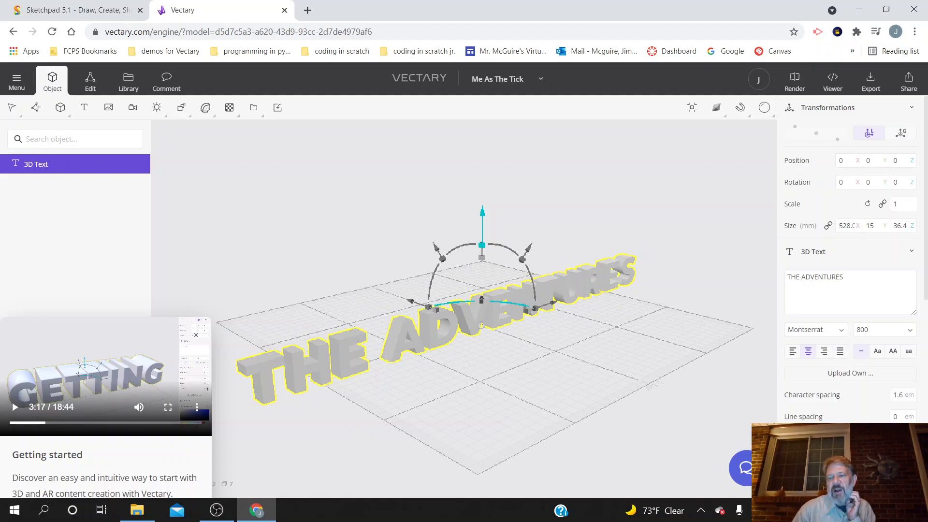
pyautogui.scroll(-1, 851, 271)
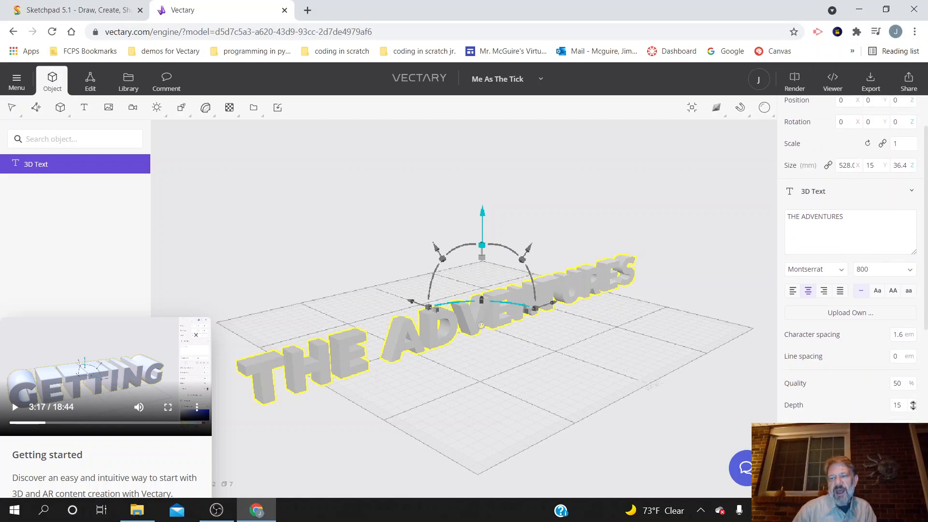
# Step: Try a depth of 75 and then 50 for the 3D text
pyautogui.click(899, 409)
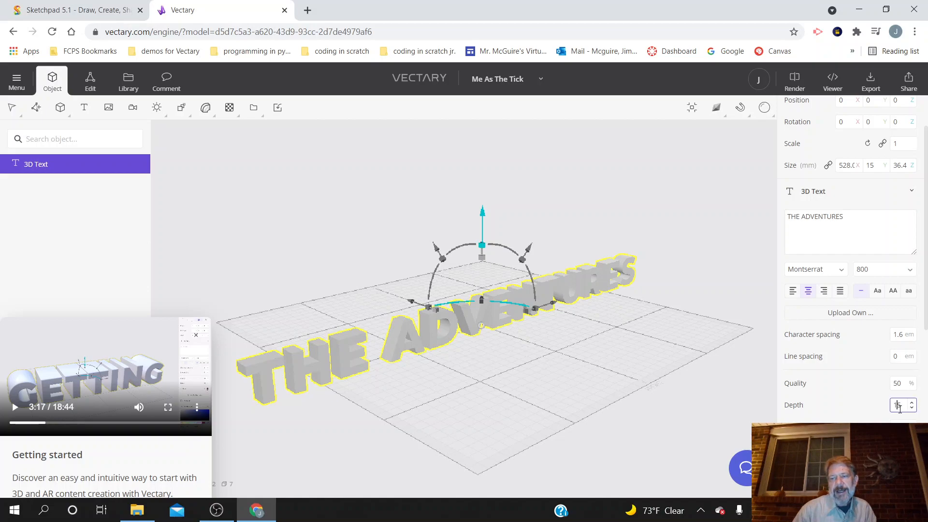
pyautogui.moveTo(904, 409); pyautogui.dragTo(895, 407)
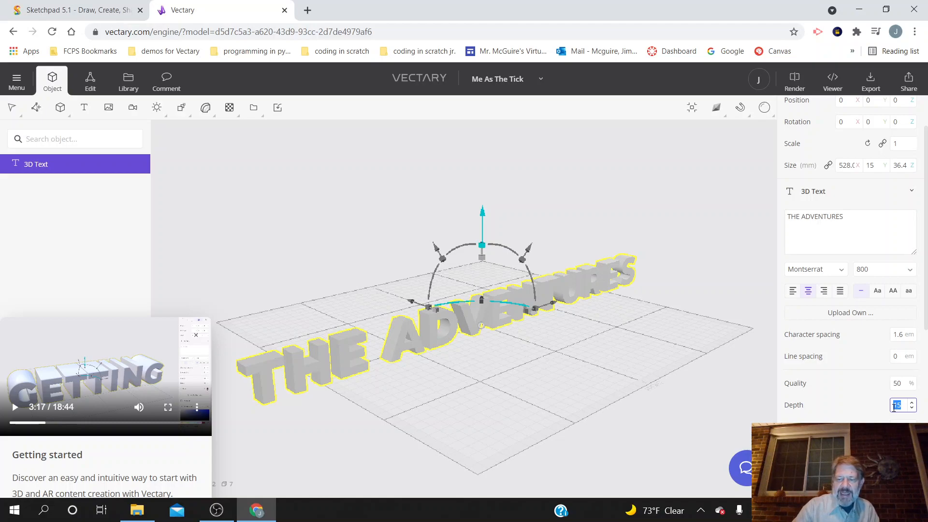
pyautogui.write('75')
pyautogui.press('Return')
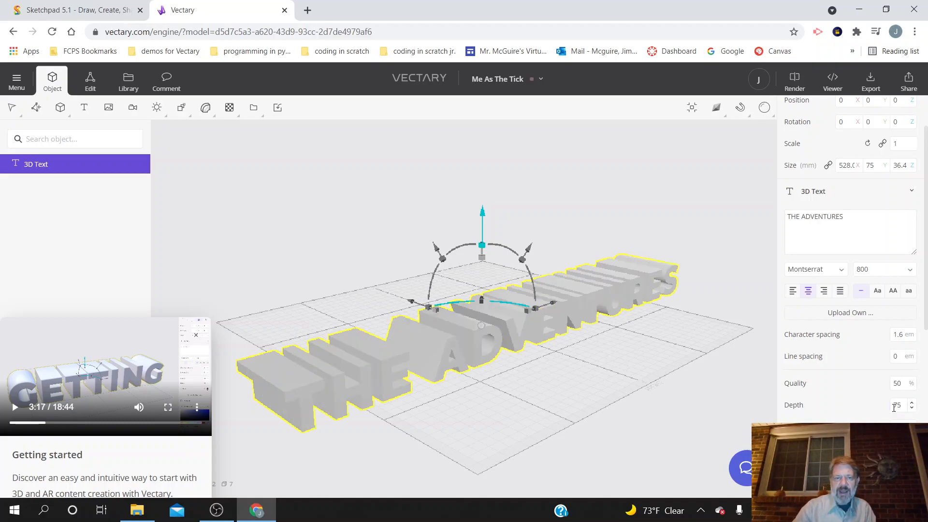
pyautogui.moveTo(906, 409); pyautogui.dragTo(892, 404)
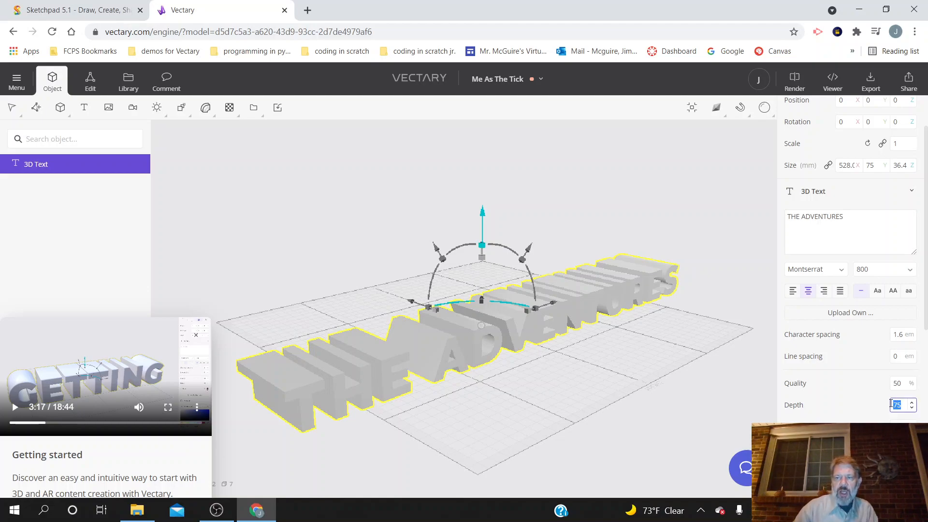
pyautogui.write('5')
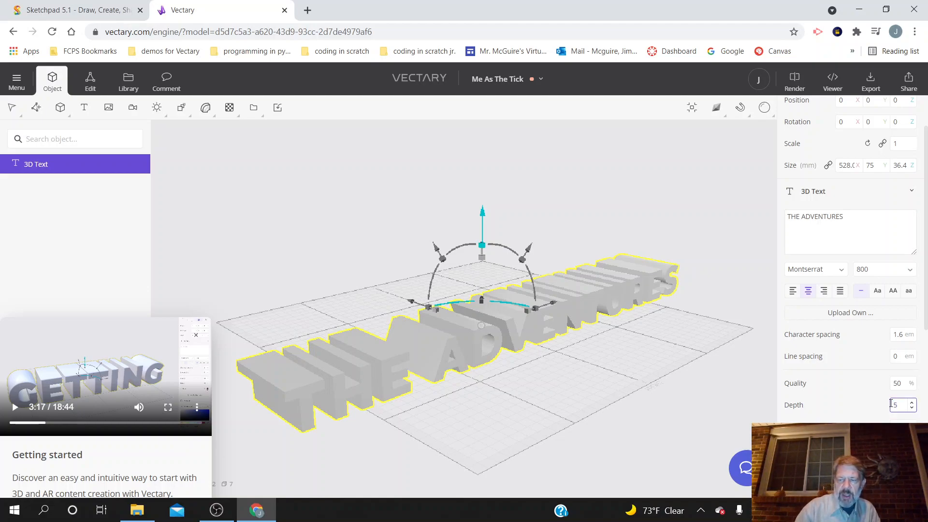
pyautogui.press('Return')
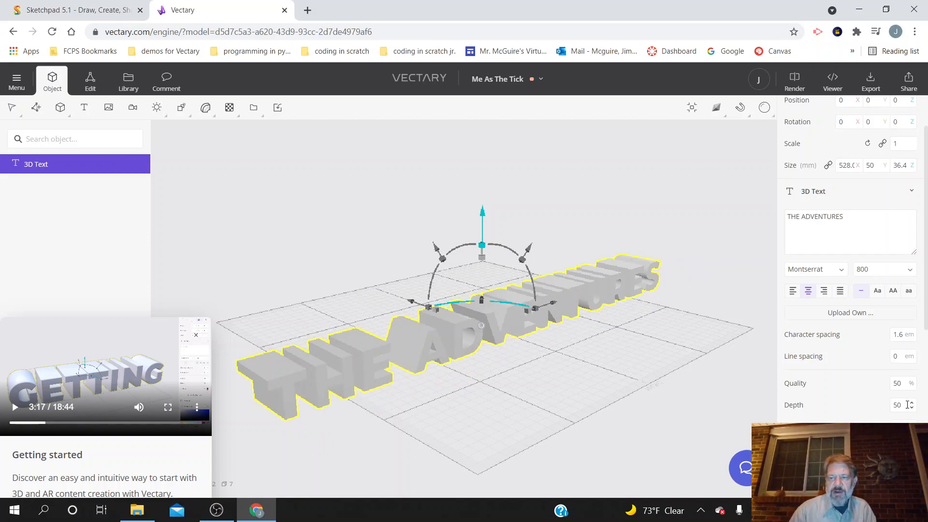
# Step: Set the 3D text's depth to 40
pyautogui.moveTo(903, 408); pyautogui.dragTo(893, 408)
pyautogui.write('4')
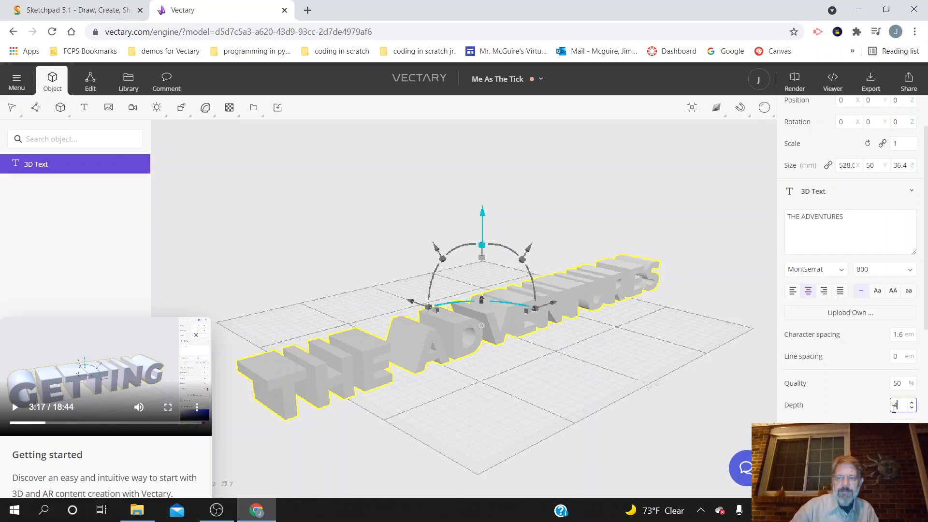
pyautogui.press('Return')
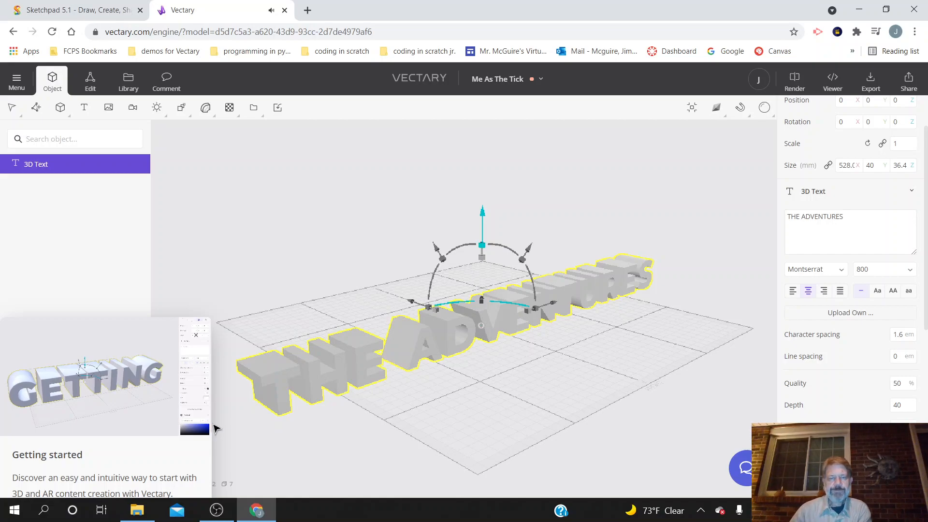
# Step: Resume the tutorial video and move the 3D text to about X -20, Y -1.28, Z 10
pyautogui.moveTo(198, 425)
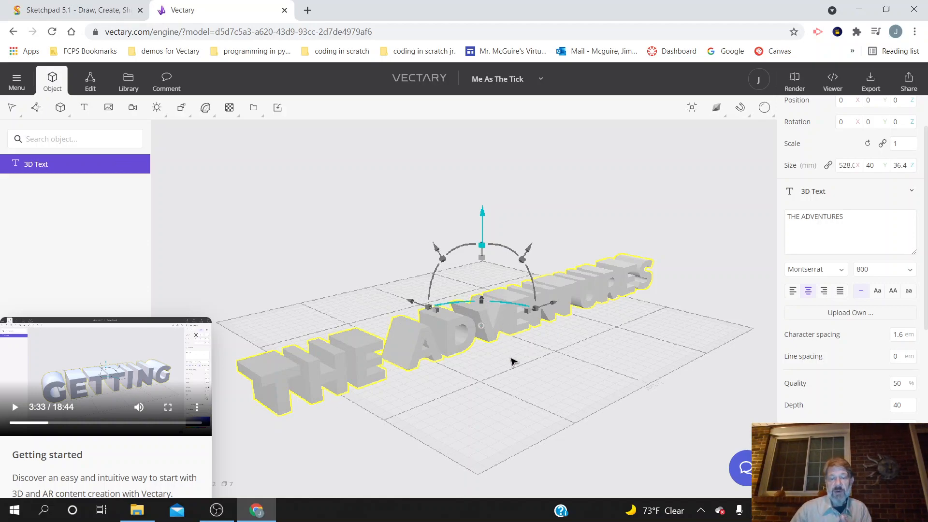
pyautogui.click(16, 408)
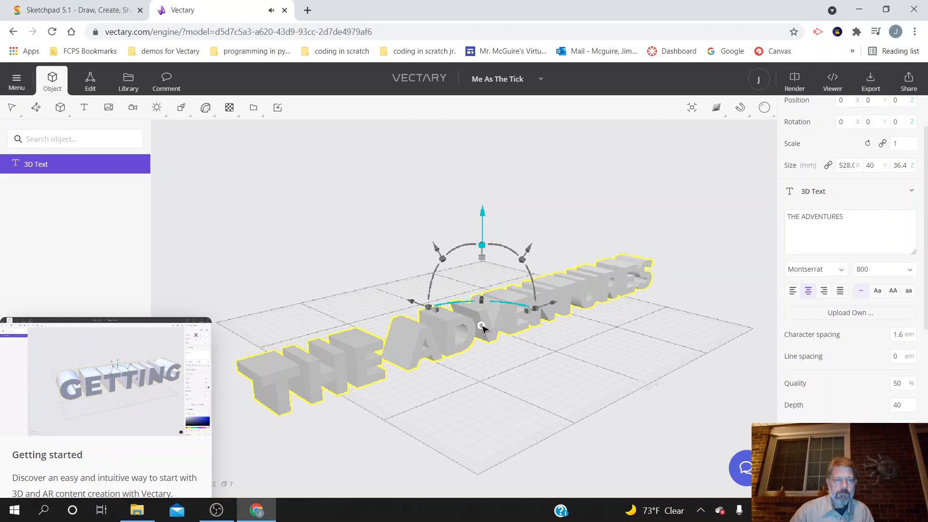
pyautogui.moveTo(554, 303)
pyautogui.mouseDown()
pyautogui.moveTo(598, 298)
pyautogui.moveTo(535, 317)
pyautogui.moveTo(542, 317)
pyautogui.mouseUp()
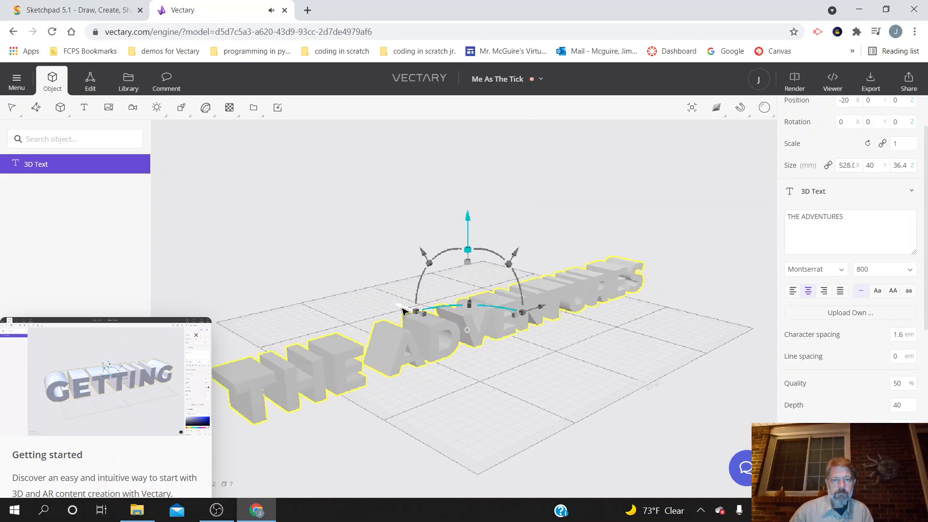
pyautogui.moveTo(411, 310)
pyautogui.mouseDown()
pyautogui.moveTo(386, 302)
pyautogui.moveTo(413, 310)
pyautogui.mouseUp()
pyautogui.moveTo(470, 237)
pyautogui.mouseDown()
pyautogui.moveTo(468, 216)
pyautogui.moveTo(463, 226)
pyautogui.mouseUp()
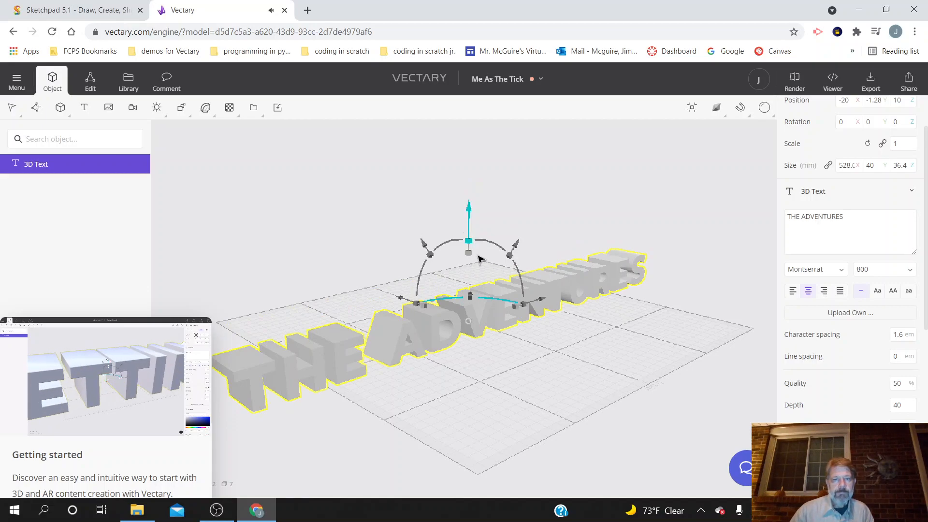
# Step: Scale the 3D text to about 0.991, 0.991, 1.004 and rotate it to about X 3.04, Y -1.22, Z 0.37 degrees
pyautogui.moveTo(468, 241)
pyautogui.mouseDown()
pyautogui.moveTo(471, 218)
pyautogui.moveTo(473, 241)
pyautogui.mouseUp()
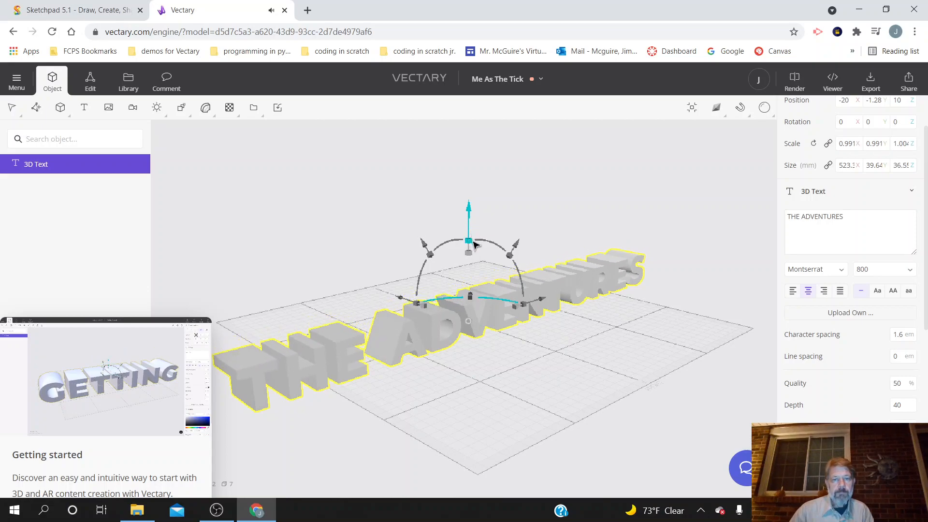
pyautogui.moveTo(524, 306); pyautogui.dragTo(512, 329)
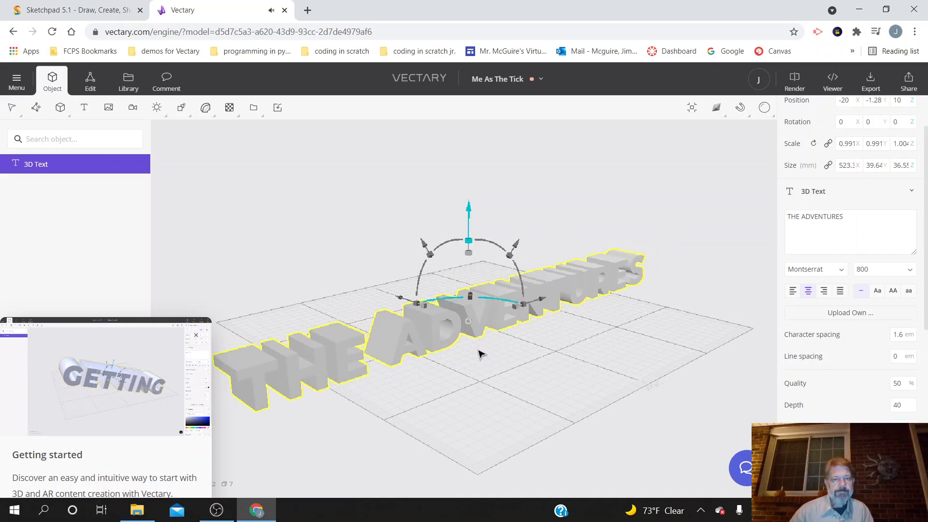
pyautogui.moveTo(522, 282); pyautogui.dragTo(520, 280)
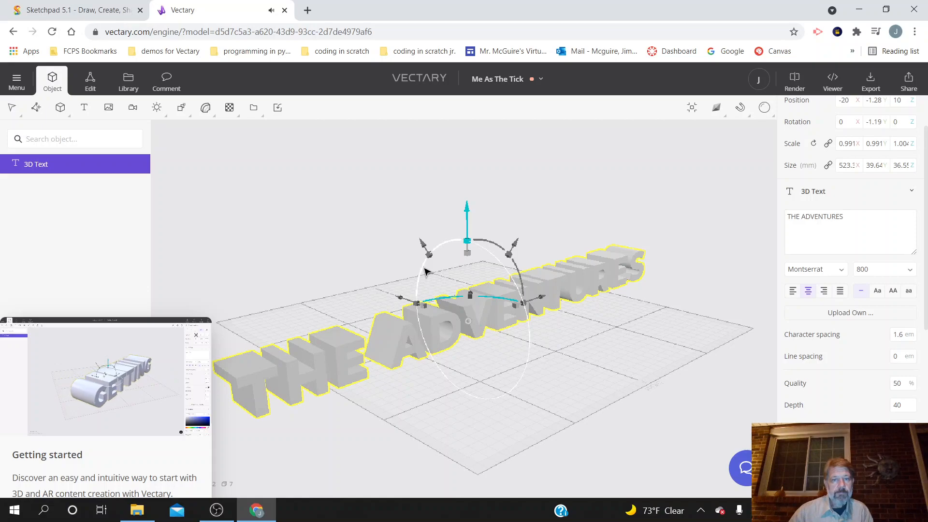
pyautogui.moveTo(425, 271); pyautogui.dragTo(432, 267)
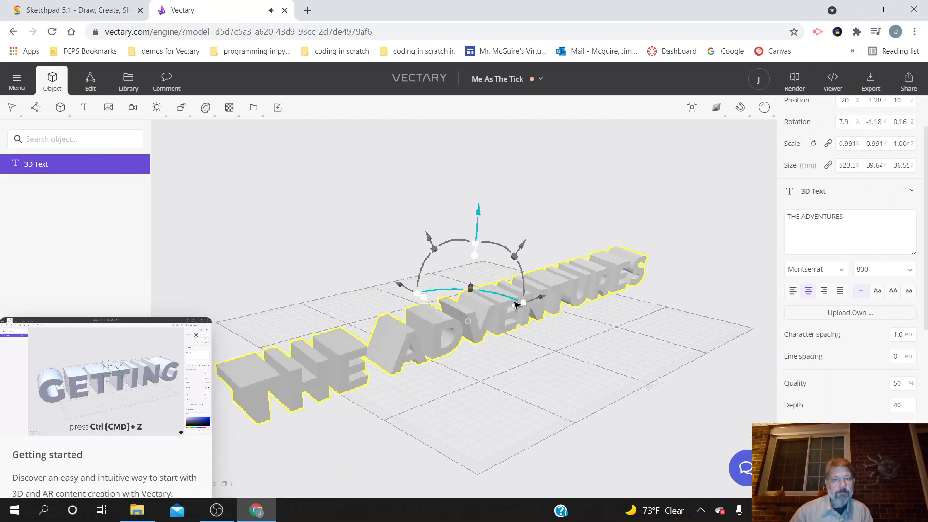
pyautogui.moveTo(516, 305); pyautogui.dragTo(506, 303)
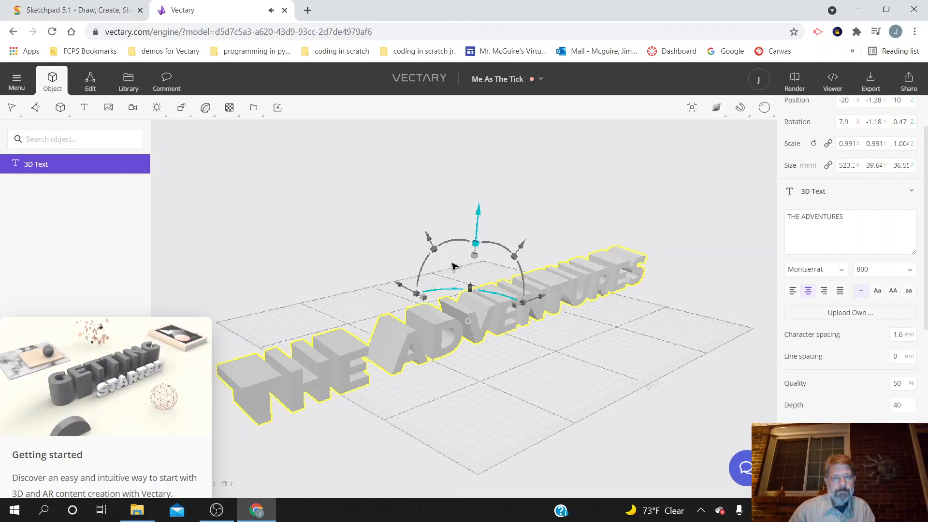
pyautogui.moveTo(422, 273); pyautogui.dragTo(421, 285)
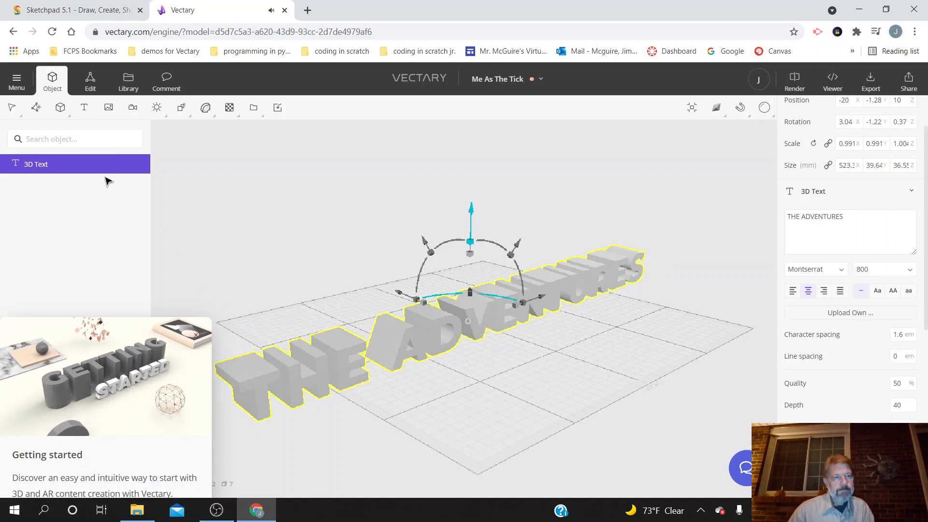
# Step: Duplicate THE ADVENTURES 3D text as an unlinked copy and pause the tutorial video
pyautogui.moveTo(79, 331)
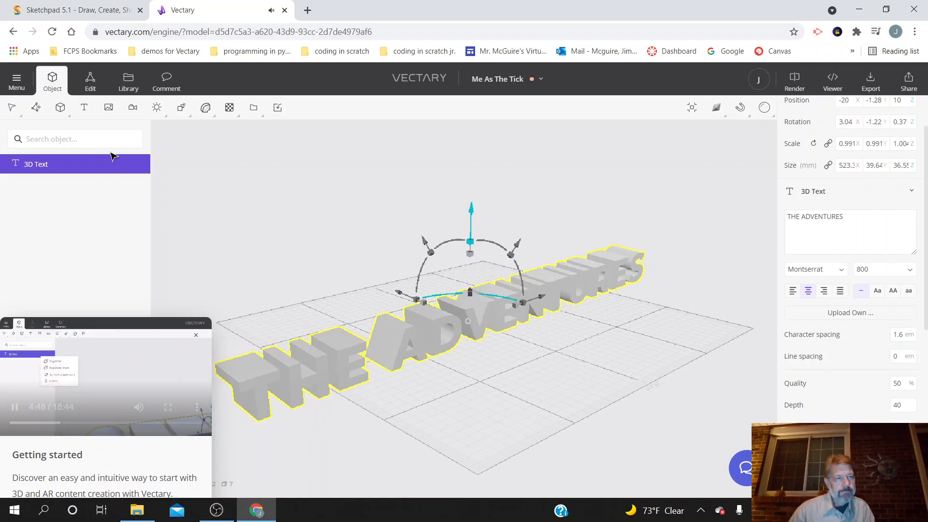
pyautogui.click(145, 165)
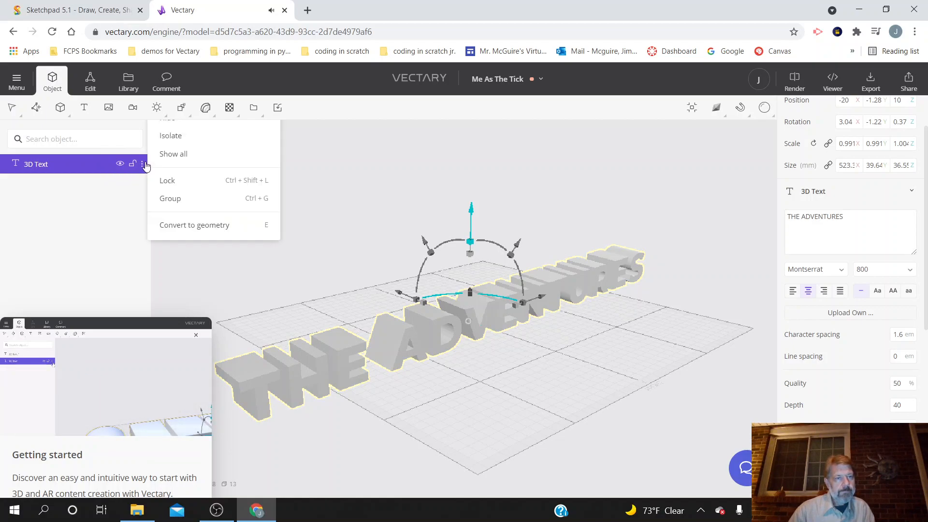
pyautogui.rightClick(110, 192)
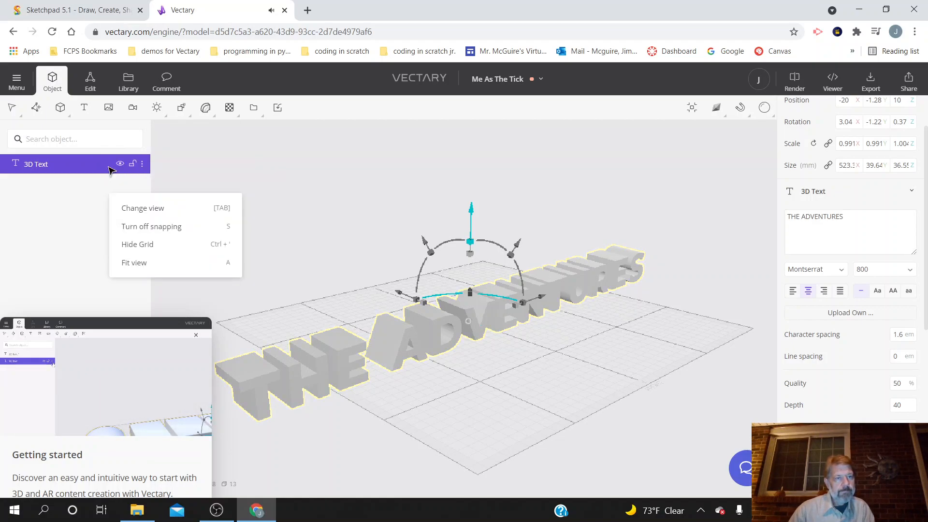
pyautogui.rightClick(109, 168)
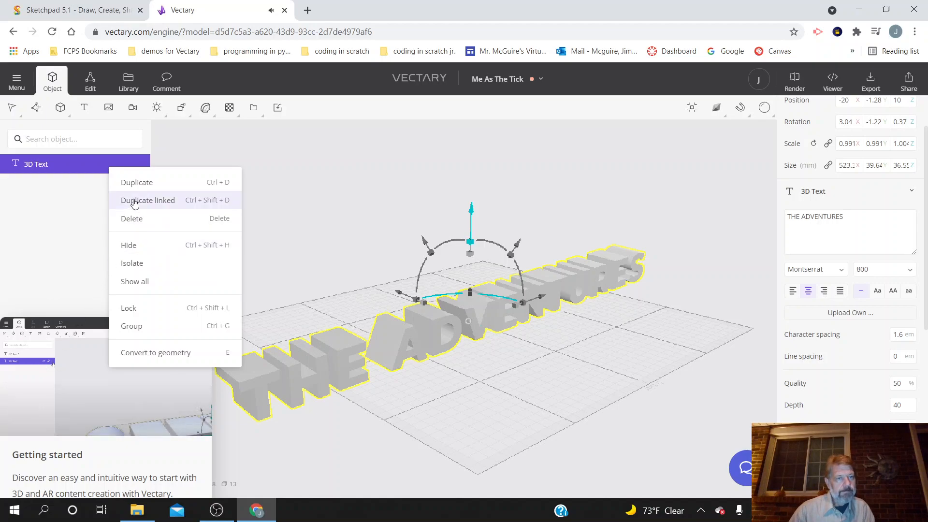
pyautogui.click(139, 186)
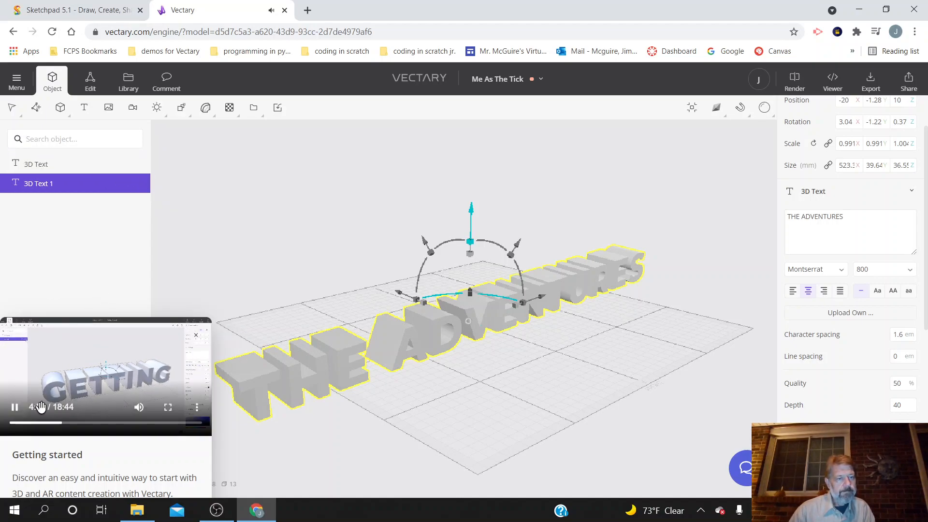
pyautogui.click(12, 413)
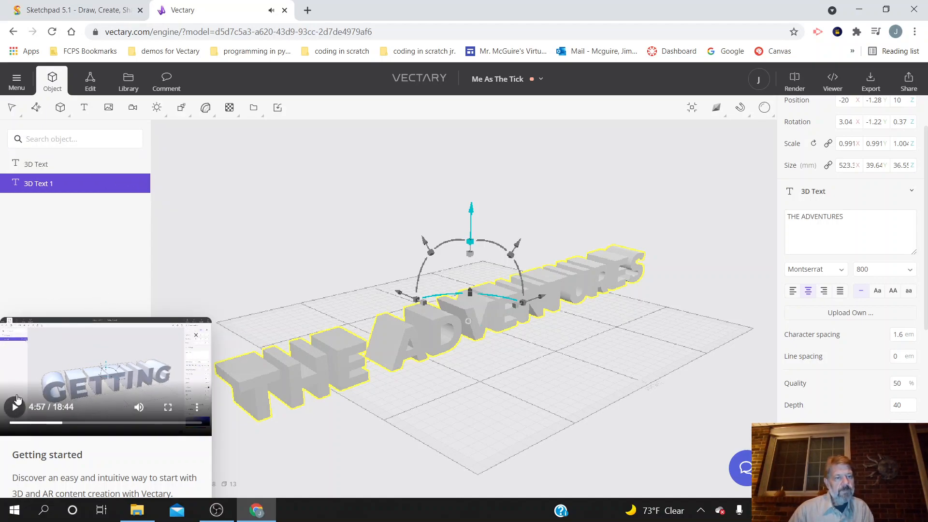
# Step: Select the duplicated text, watch the tutorial a little further, and move the copy to about X -19.3, Y -101, Z 4.72
pyautogui.rightClick(81, 169)
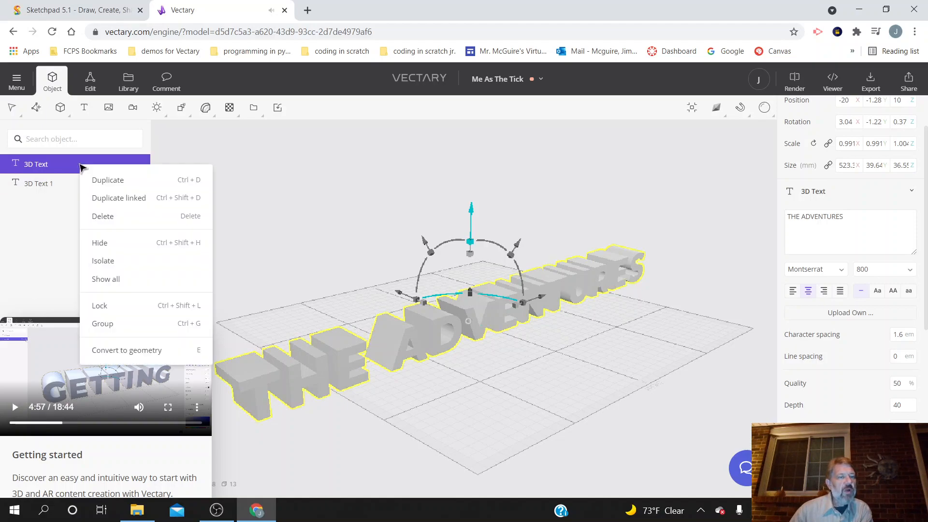
pyautogui.click(53, 184)
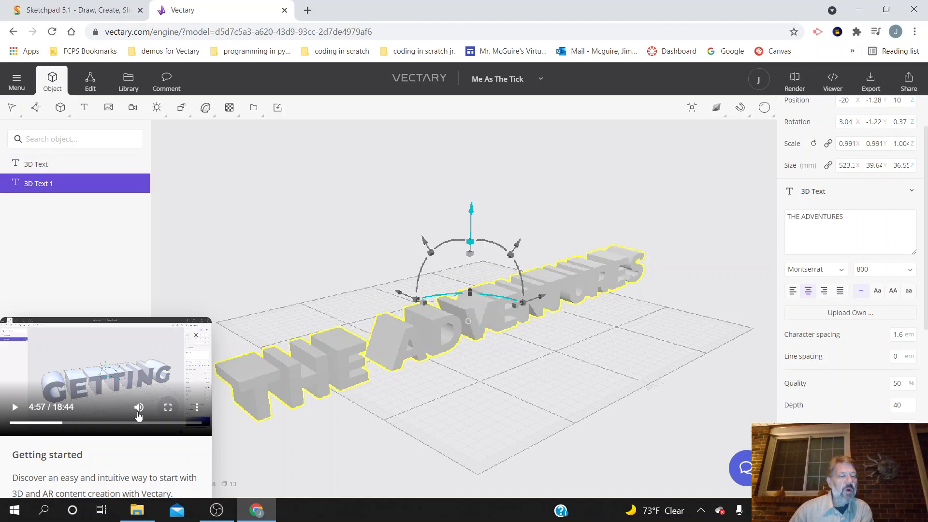
pyautogui.click(15, 409)
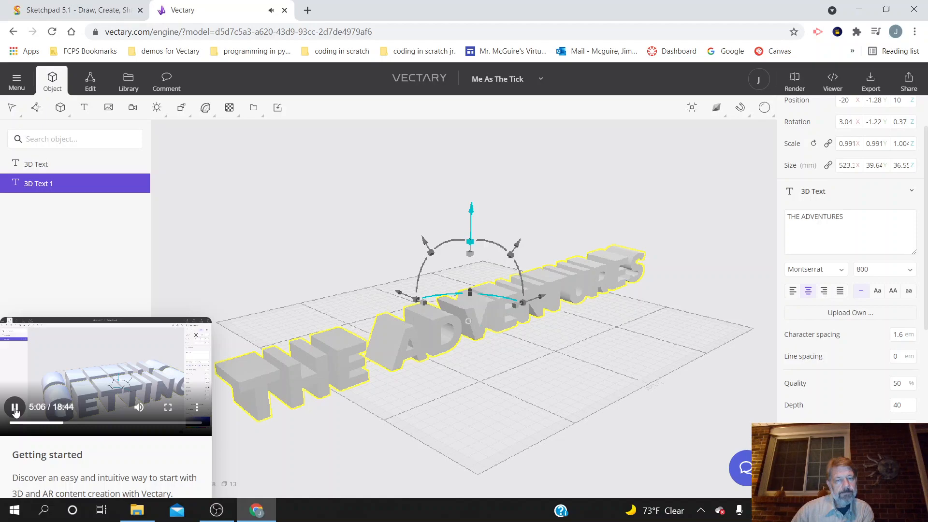
pyautogui.moveTo(407, 299); pyautogui.dragTo(460, 329)
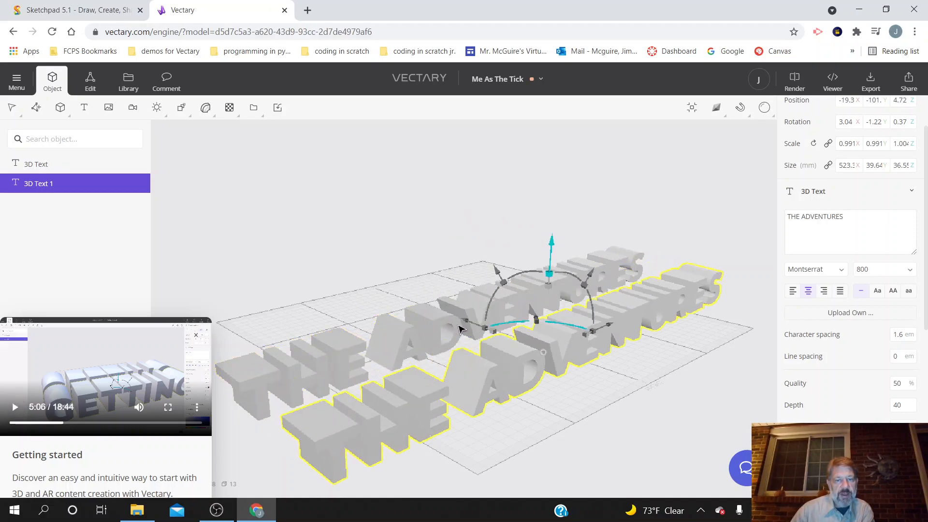
# Step: Scale the duplicated text down uniformly to about 0.66 of full size, about 348 mm long
pyautogui.click(16, 410)
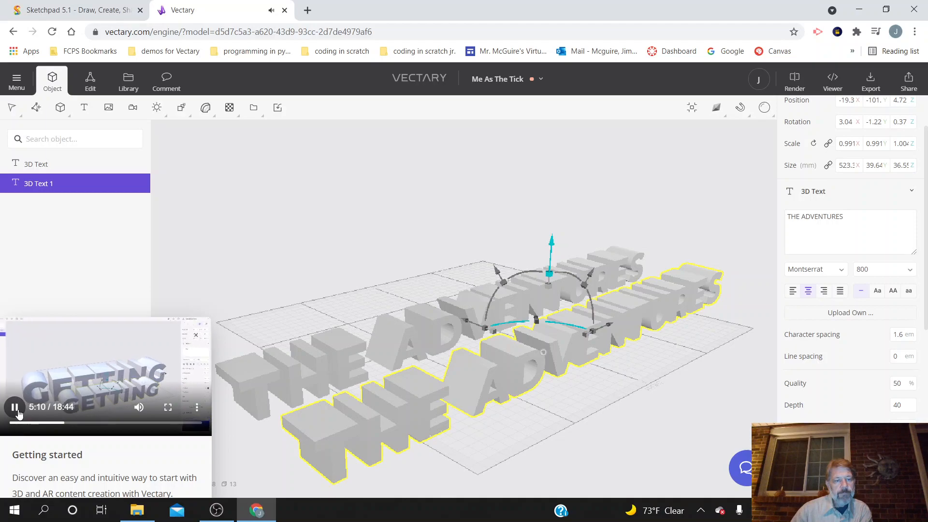
pyautogui.click(16, 410)
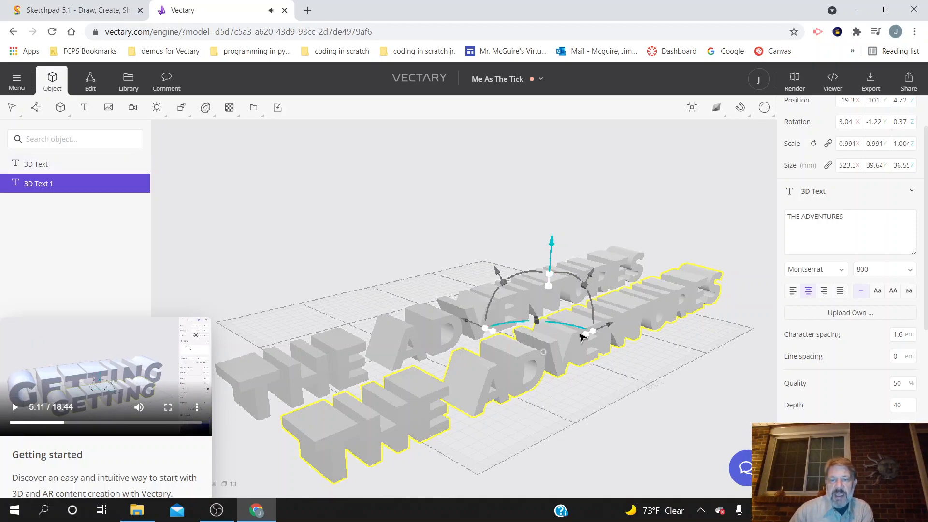
pyautogui.moveTo(585, 335); pyautogui.dragTo(573, 347)
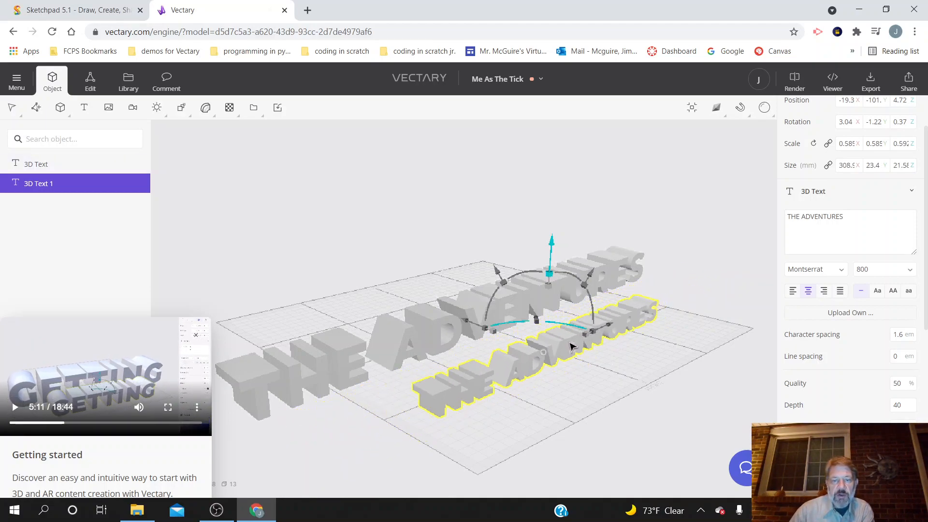
# Step: Replace the duplicate's wording with OF THE TICK in capitals
pyautogui.tripleClick(825, 217)
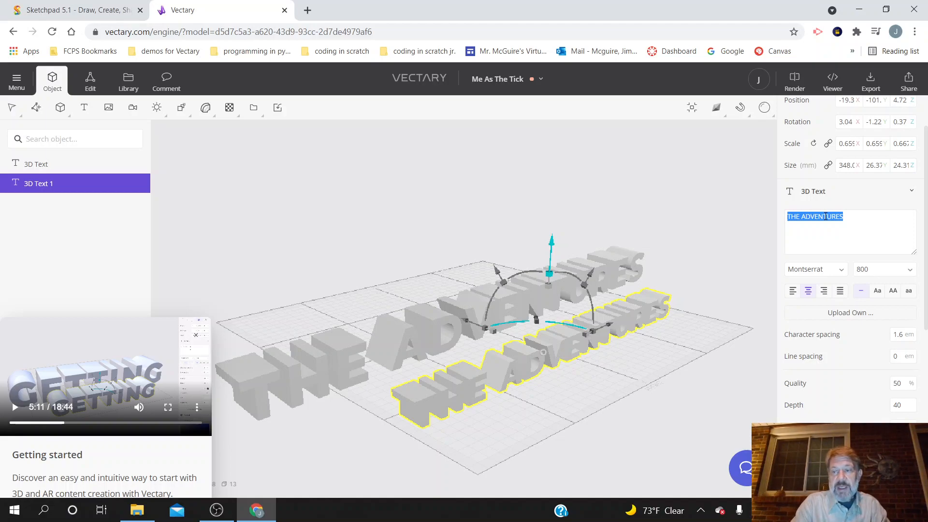
pyautogui.write('Of Th')
pyautogui.press('BackSpace')
pyautogui.press('BackSpace')
pyautogui.press('BackSpace')
pyautogui.press('BackSpace')
pyautogui.write('F')
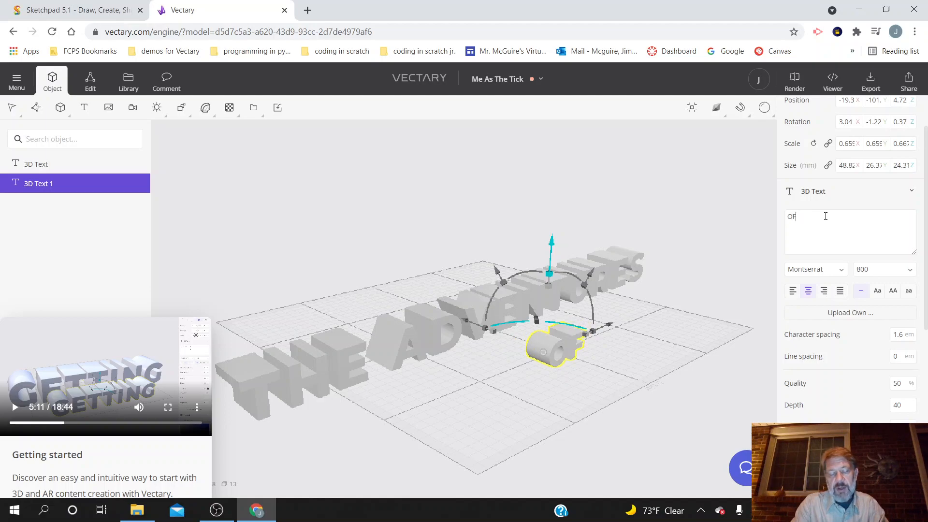
pyautogui.write(' THE TICK')
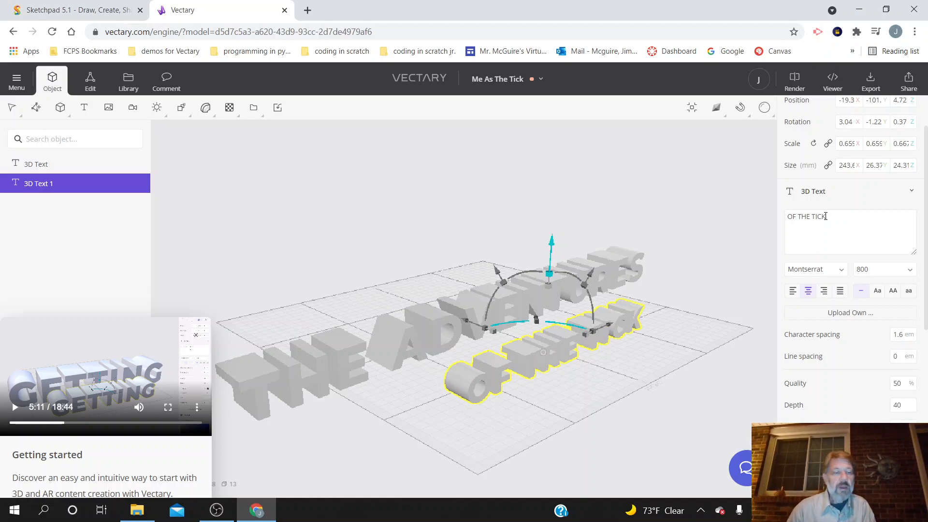
# Step: Watch more of the tutorial, then rotate THE ADVENTURES text to about X -83.1, Y -0.45, Z -1.19 degrees
pyautogui.click(14, 410)
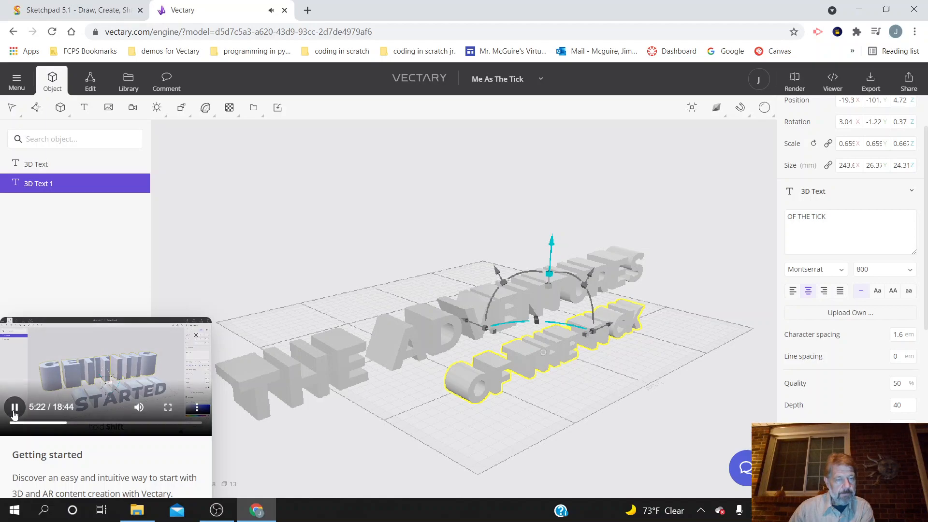
pyautogui.click(14, 410)
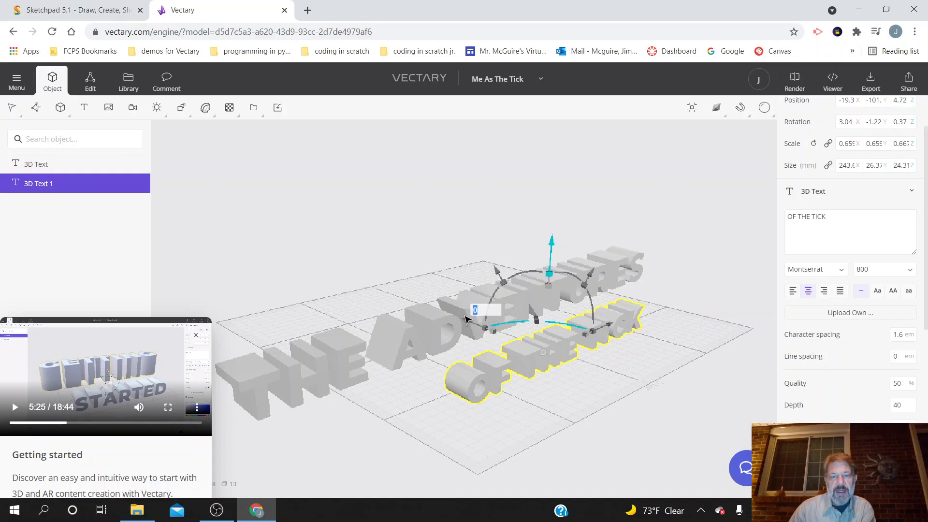
pyautogui.click(418, 343)
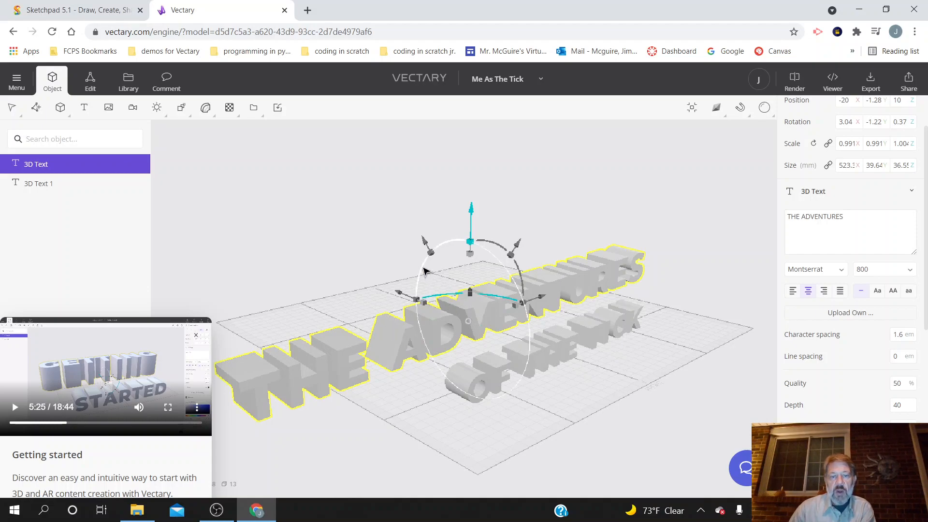
pyautogui.moveTo(424, 271); pyautogui.dragTo(457, 347)
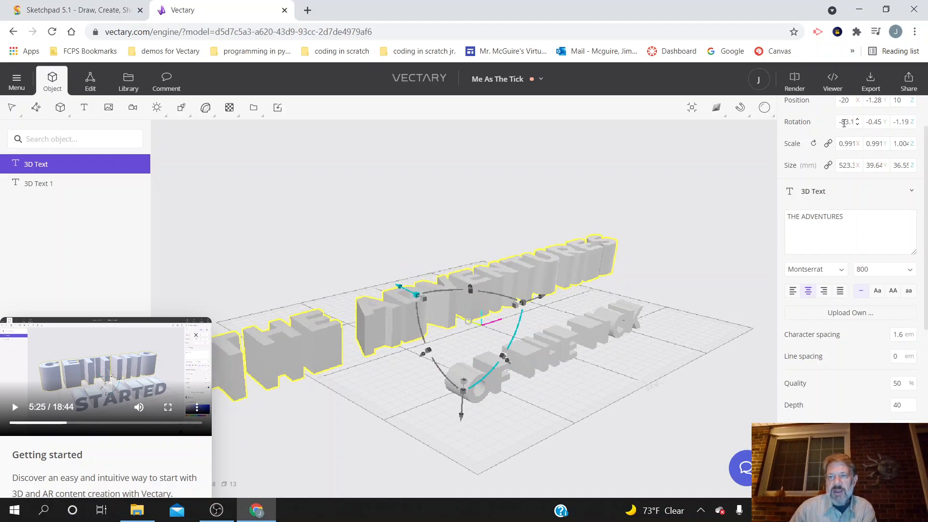
# Step: Set the X rotation of THE ADVENTURES text to -90 degrees
pyautogui.write('-')
pyautogui.press('Return')
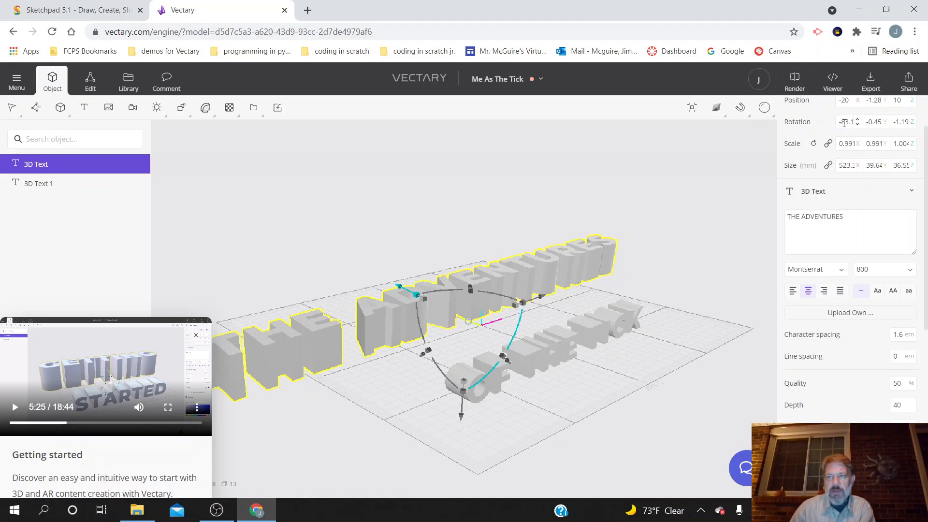
pyautogui.click(846, 121)
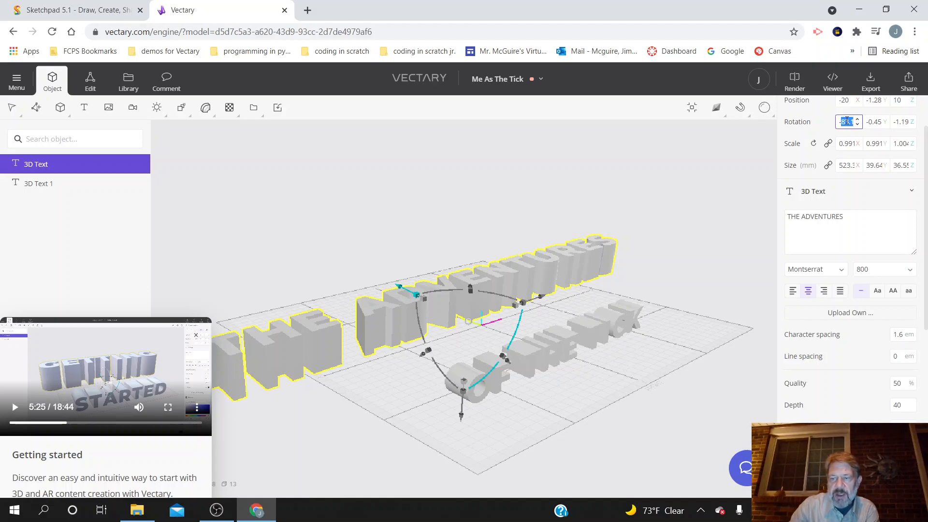
pyautogui.scroll(2, 848, 122)
pyautogui.write('-90')
pyautogui.press('Return')
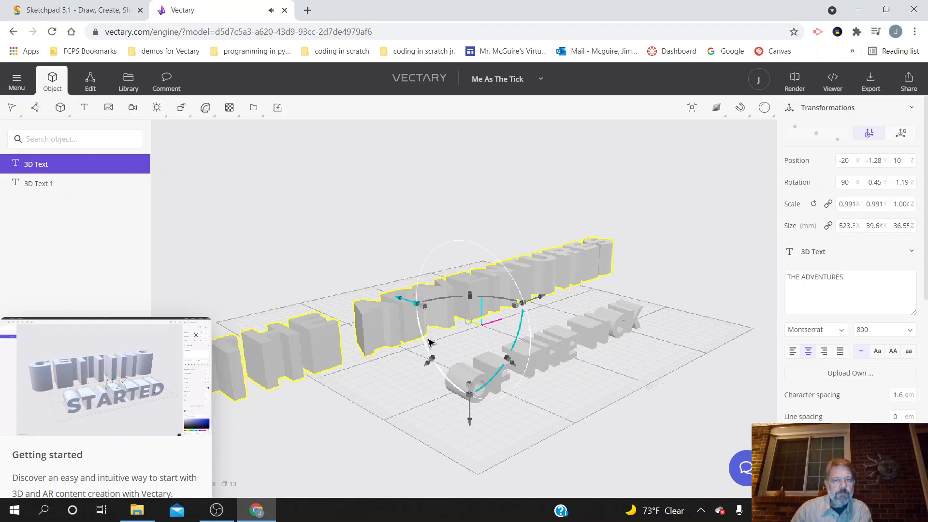
# Step: Select the OF THE TICK text and set its depth to 20
pyautogui.click(540, 348)
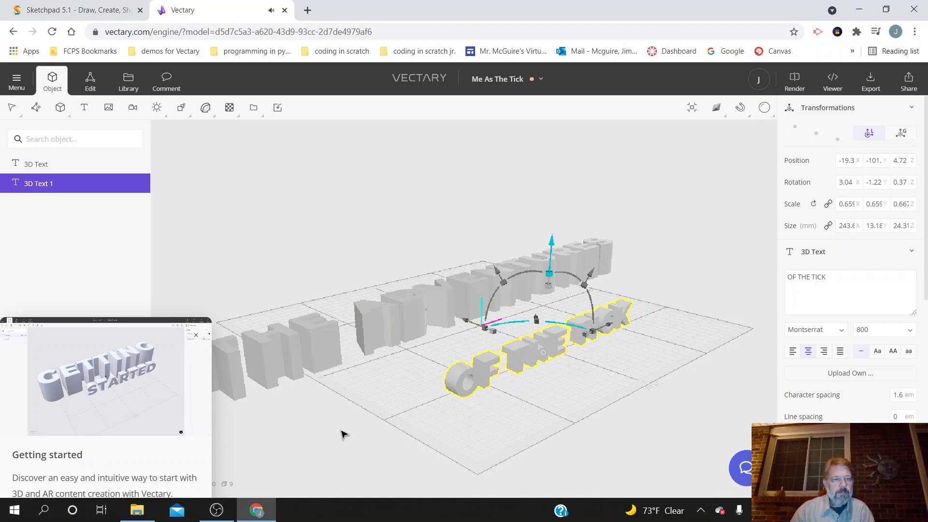
pyautogui.moveTo(52, 385)
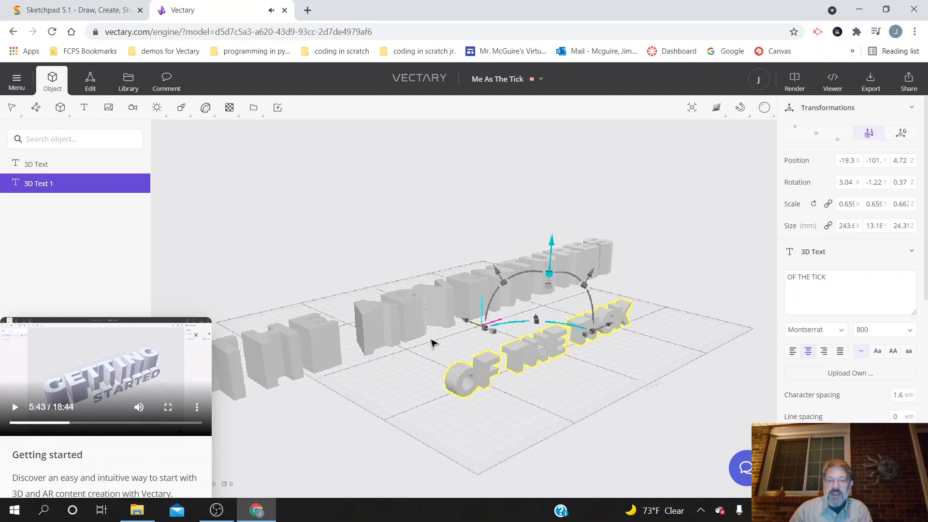
pyautogui.rightClick(543, 353)
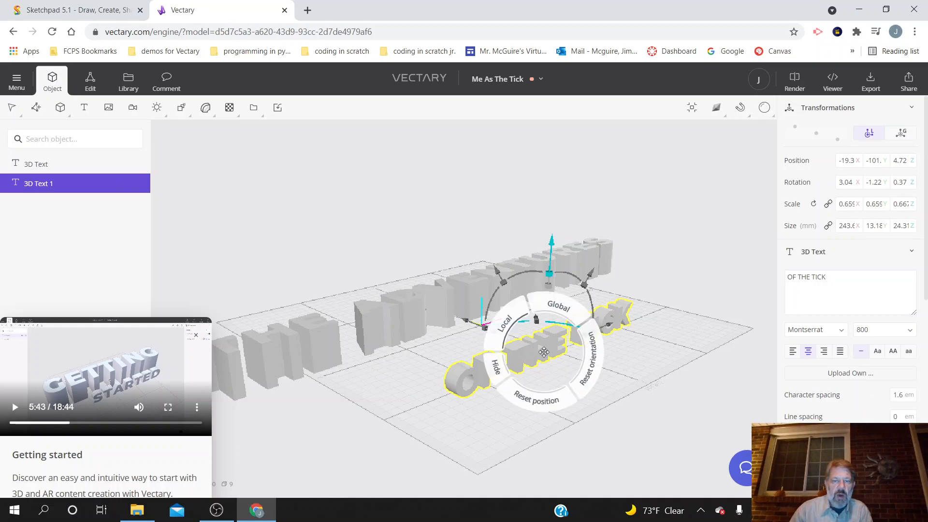
pyautogui.click(426, 364)
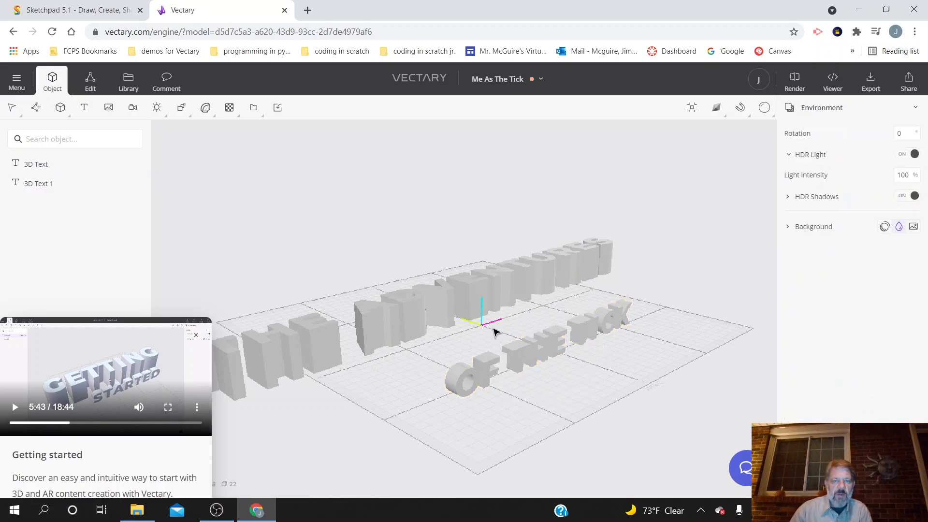
# Step: Move the OF THE TICK text to about X -19.6, Y -51.2, Z 7.36 and scale it to about 0.984, 0.974, 0.986
pyautogui.click(519, 349)
pyautogui.moveTo(476, 327); pyautogui.dragTo(446, 304)
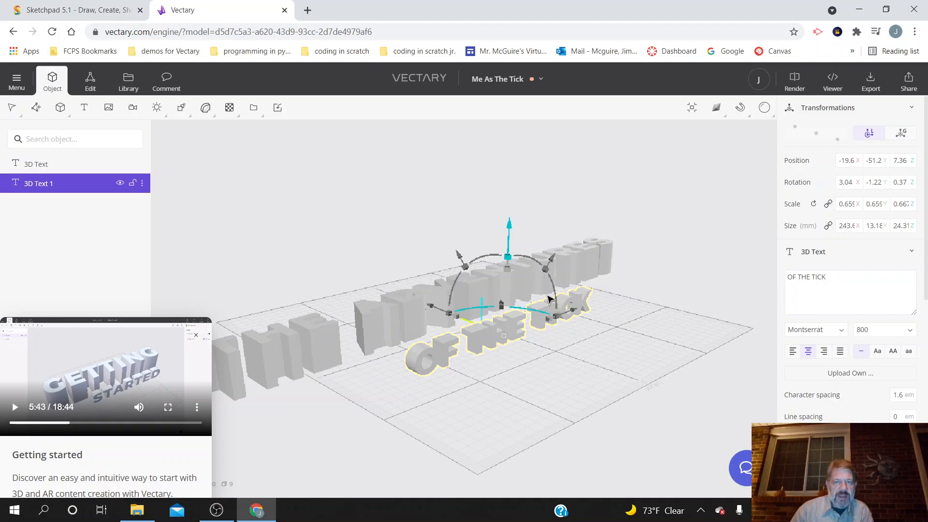
pyautogui.moveTo(557, 317)
pyautogui.mouseDown()
pyautogui.moveTo(565, 322)
pyautogui.moveTo(550, 323)
pyautogui.moveTo(570, 315)
pyautogui.mouseUp()
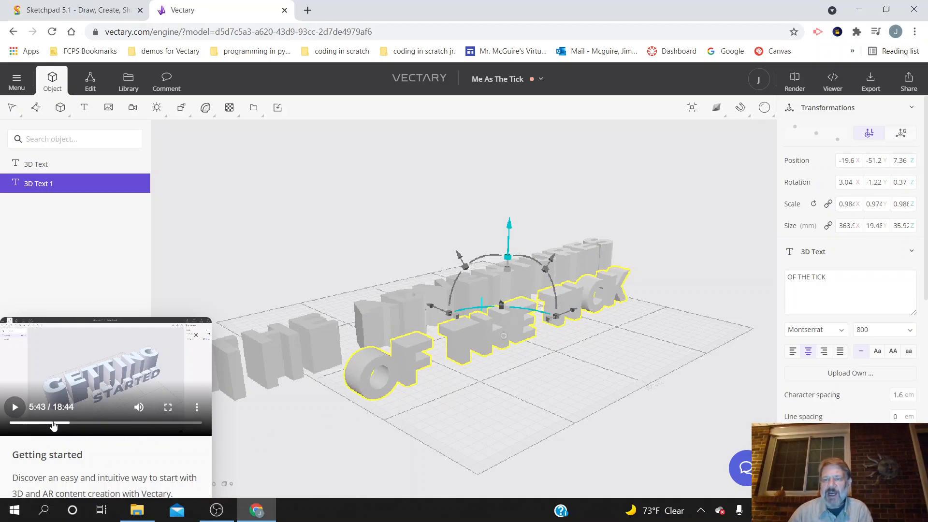
# Step: Check the tutorial's colouring step and set the material colour of THE ADVENTURES text to dark grey, about #7c7c82
pyautogui.scroll(-5, 859, 362)
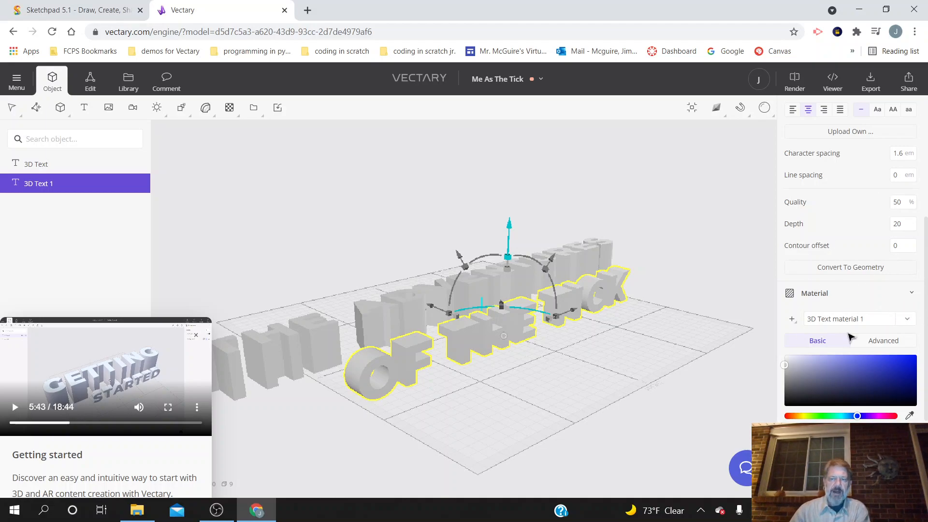
pyautogui.scroll(-4, 851, 358)
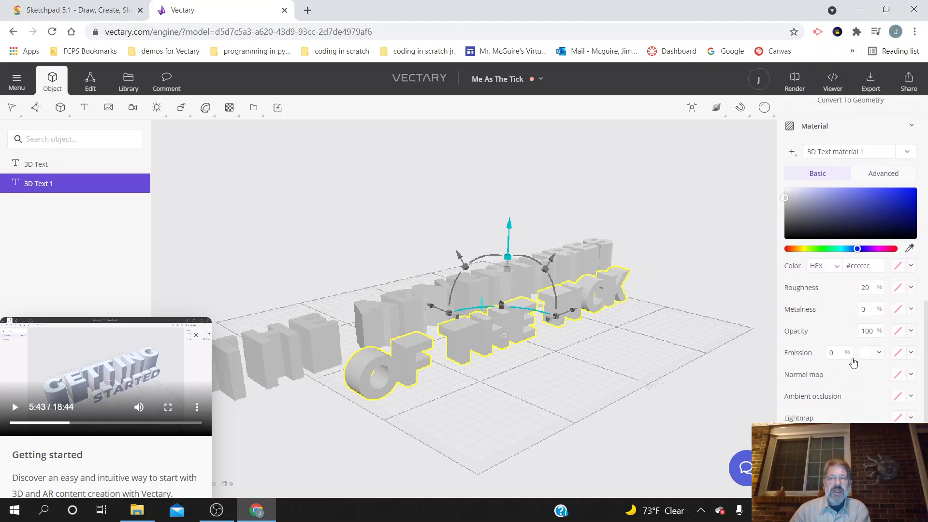
pyautogui.scroll(1, 836, 338)
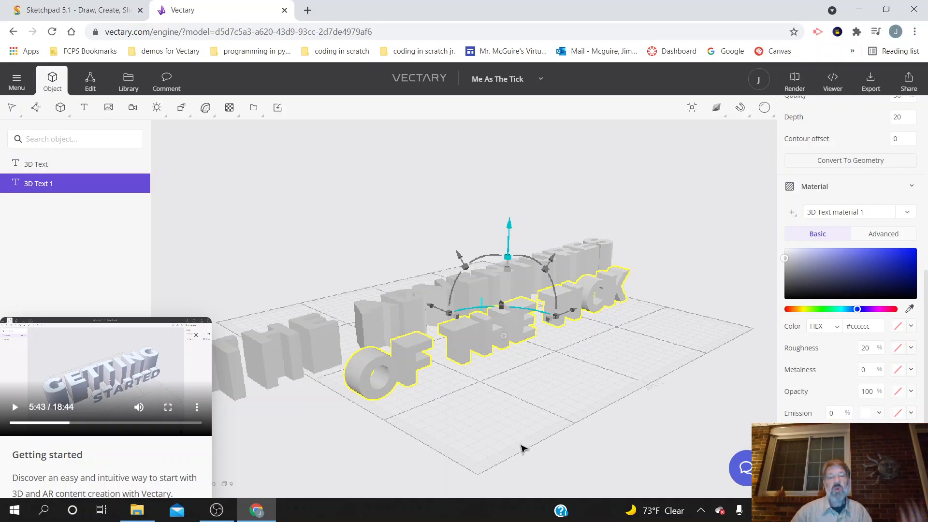
pyautogui.click(15, 407)
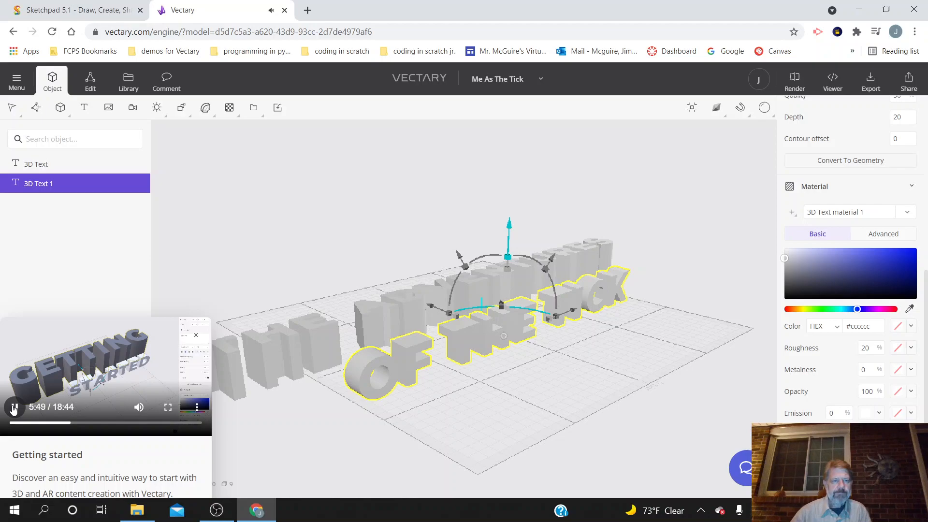
pyautogui.click(14, 409)
pyautogui.click(363, 324)
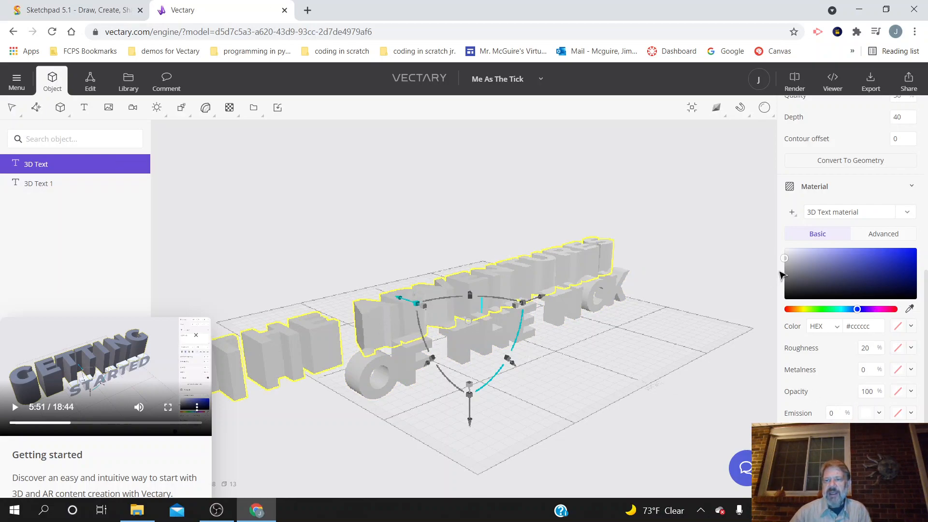
pyautogui.click(791, 273)
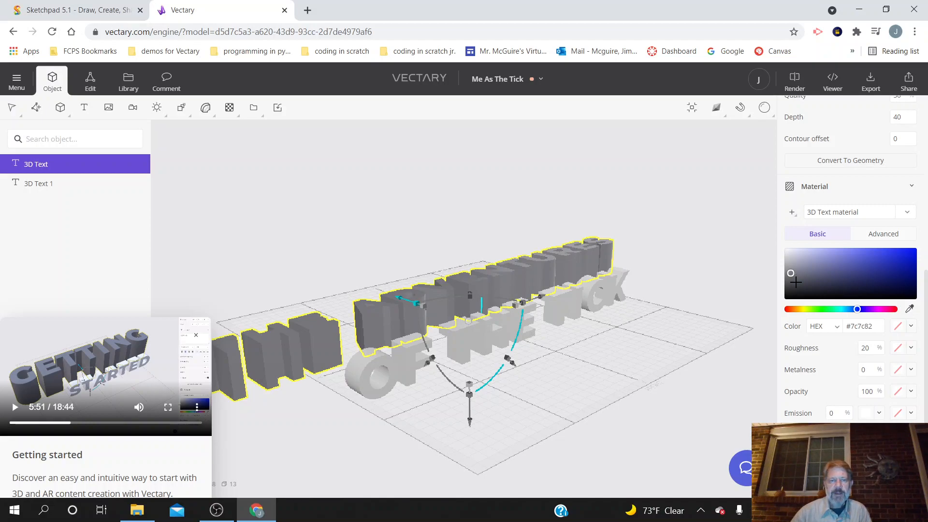
# Step: Set the material of THE ADVENTURES text to slate blue-grey, about #5a5c70, with a roughness of 0%
pyautogui.click(828, 267)
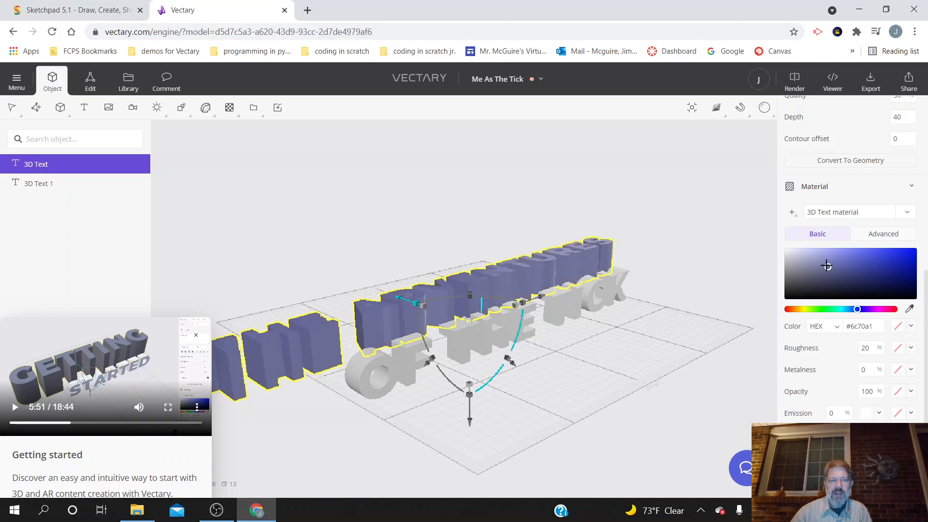
pyautogui.click(810, 277)
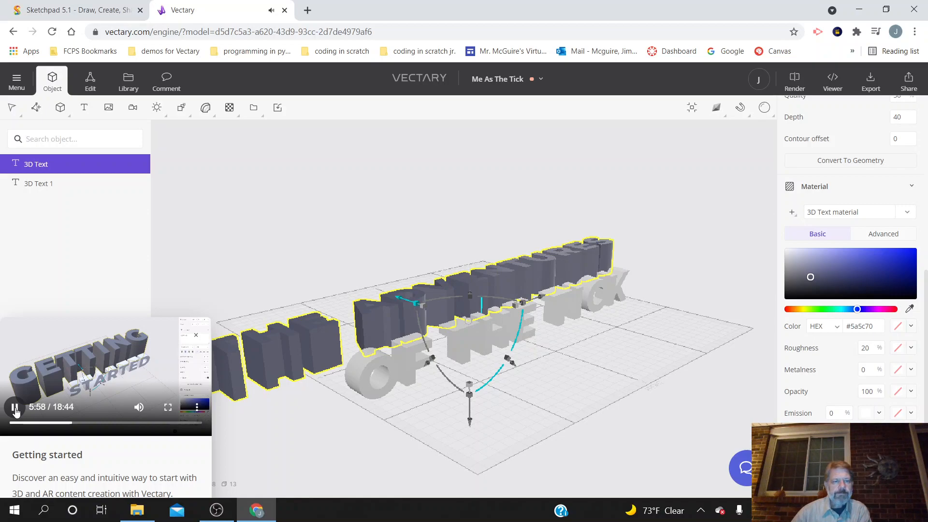
pyautogui.click(18, 410)
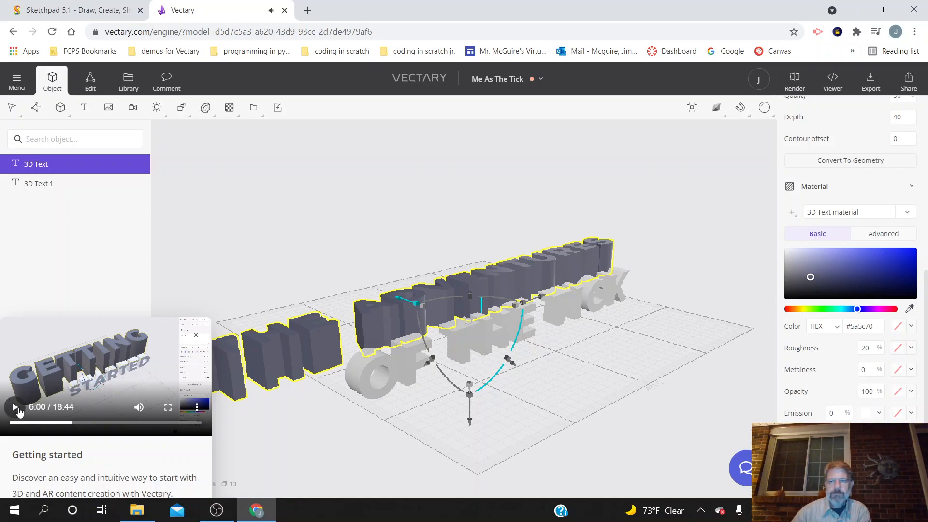
pyautogui.doubleClick(864, 348)
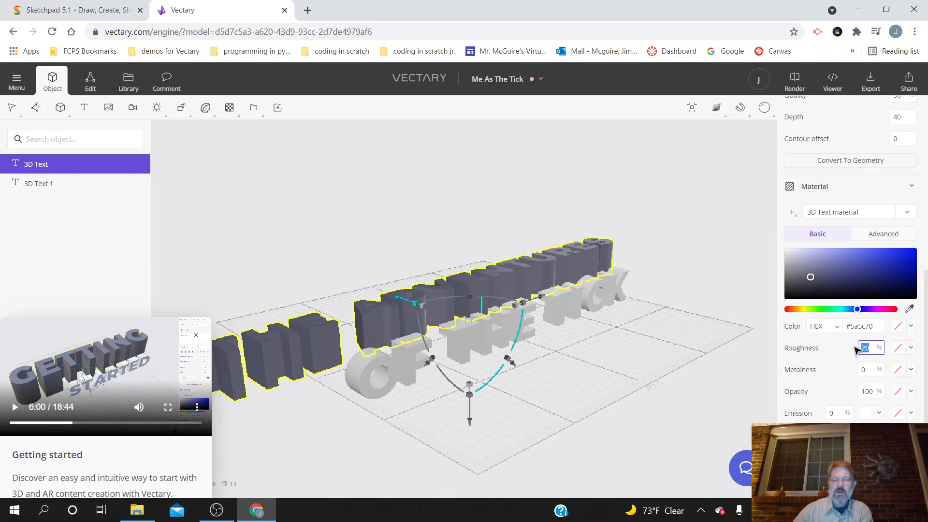
pyautogui.write('0')
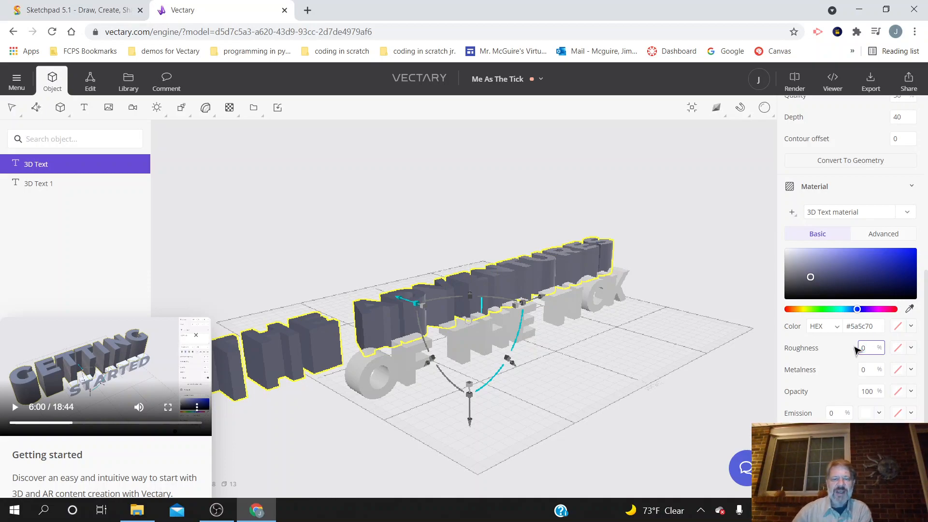
pyautogui.press('Return')
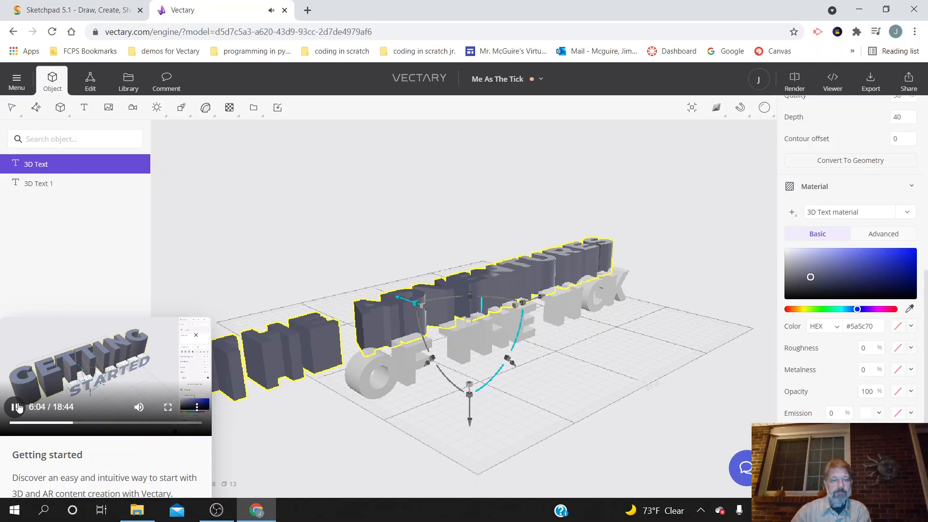
pyautogui.click(17, 407)
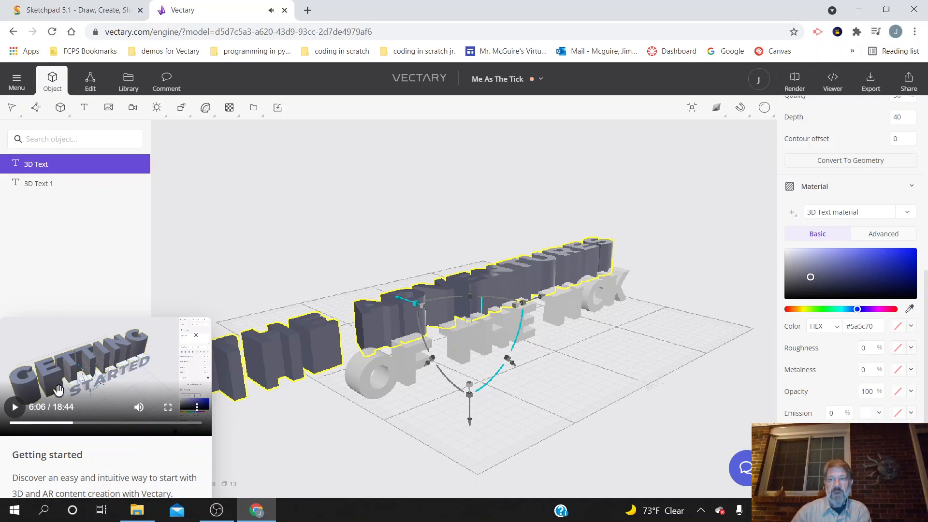
pyautogui.click(838, 214)
pyautogui.doubleClick(838, 213)
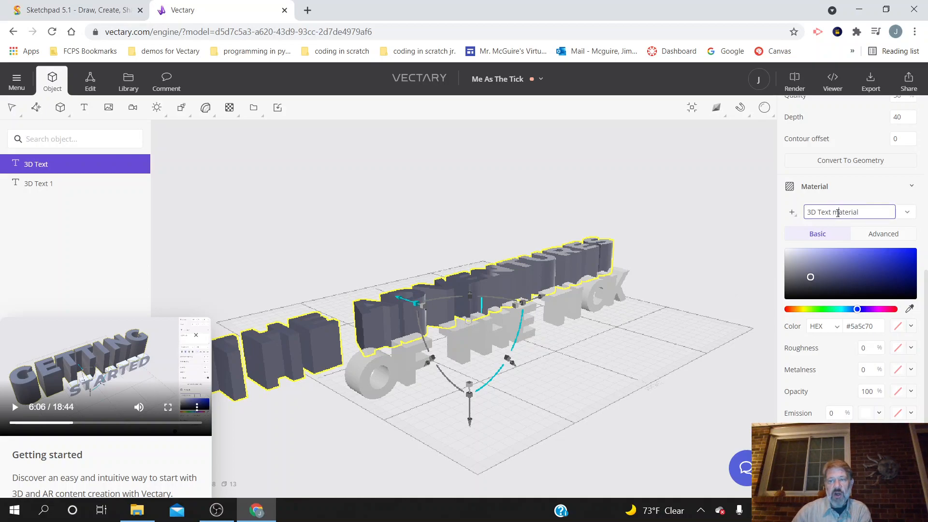
pyautogui.tripleClick(837, 213)
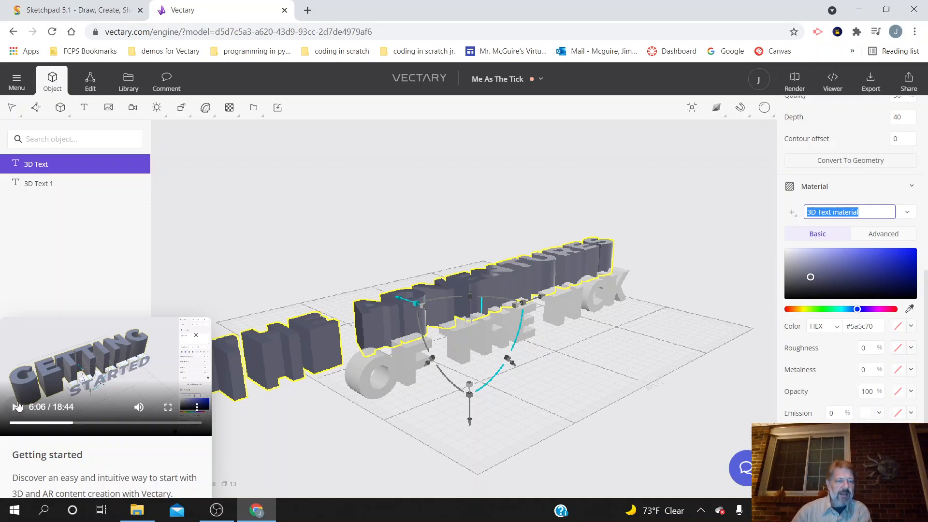
# Step: Check the tutorial's render preview step and open the render settings to compare the available options
pyautogui.click(15, 408)
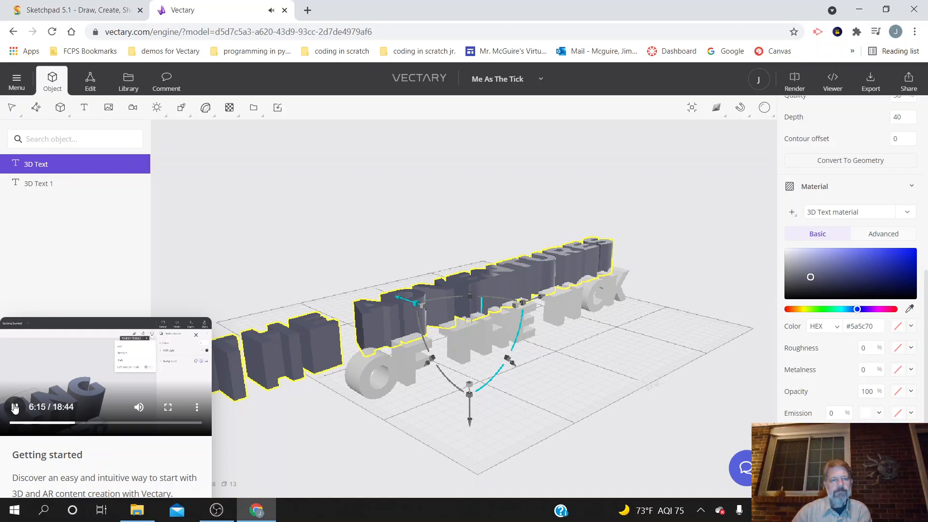
pyautogui.click(15, 409)
pyautogui.click(716, 107)
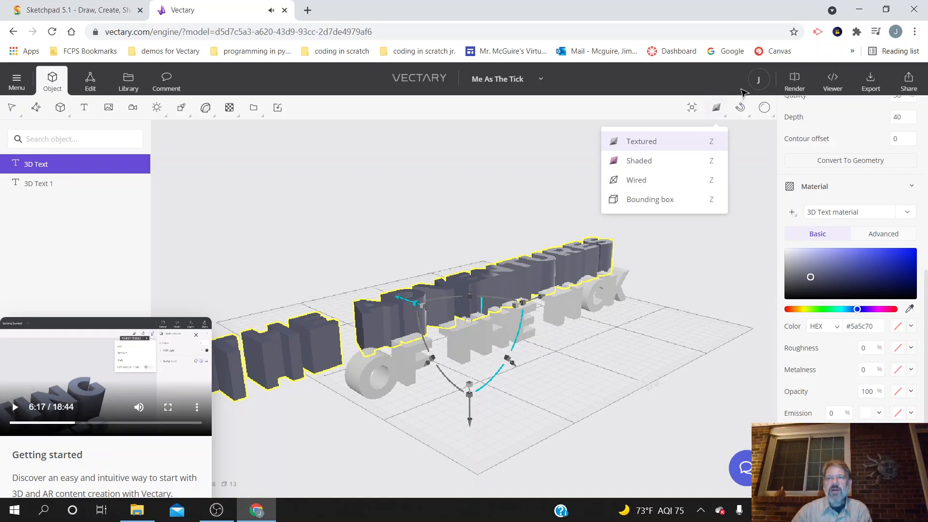
pyautogui.click(792, 82)
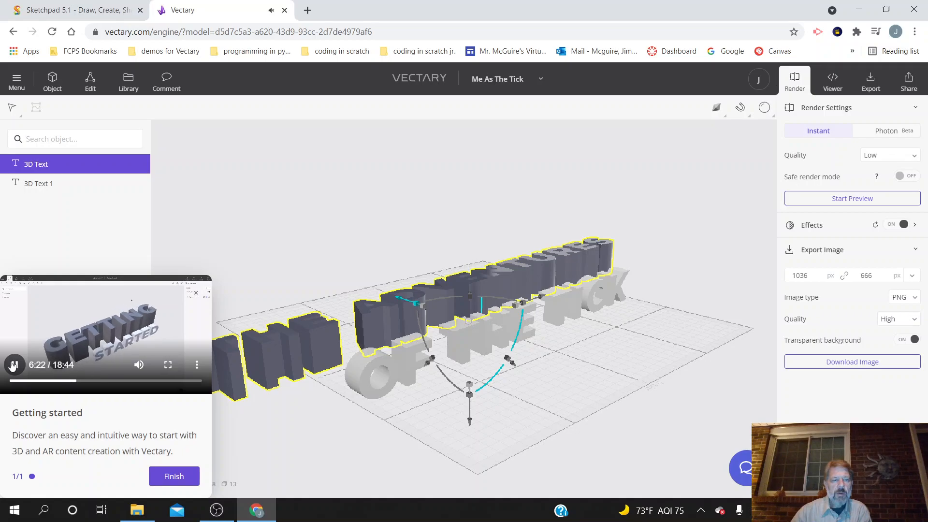
pyautogui.click(13, 366)
pyautogui.moveTo(720, 175); pyautogui.dragTo(701, 188)
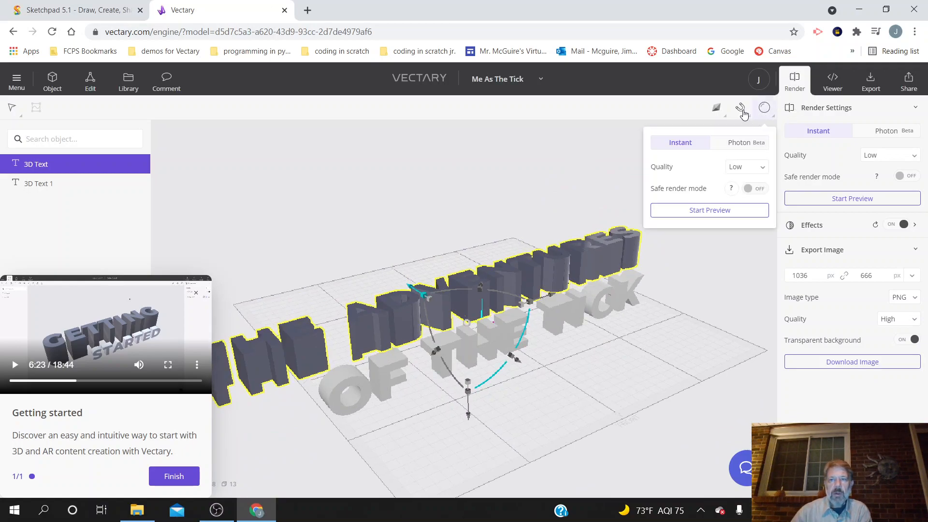
pyautogui.moveTo(728, 107)
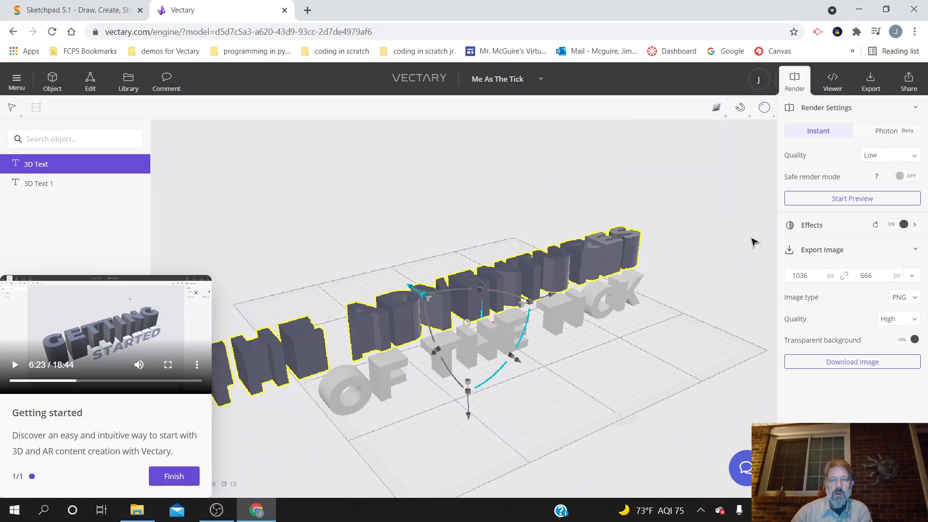
pyautogui.click(752, 237)
pyautogui.click(14, 364)
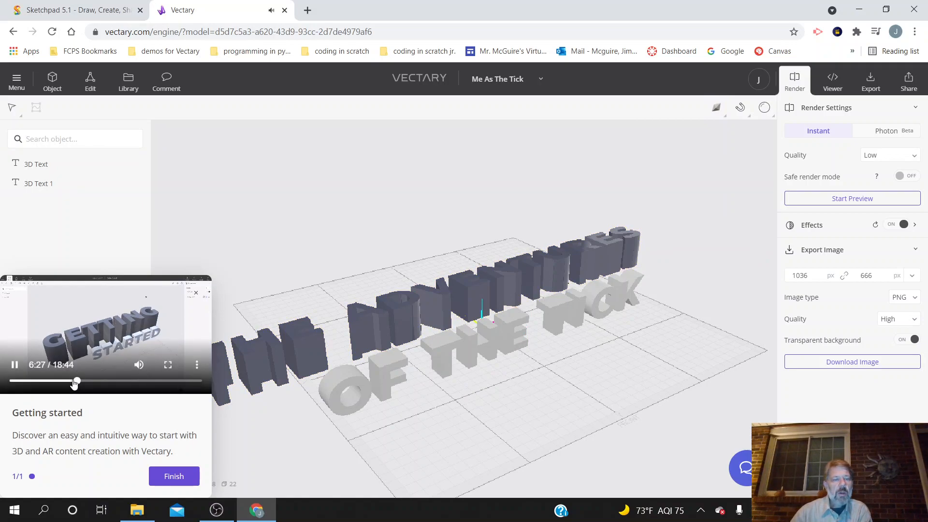
# Step: Replay the tutorial from about 5:52 at full-screen size to examine where the render preview is switched on
pyautogui.click(73, 381)
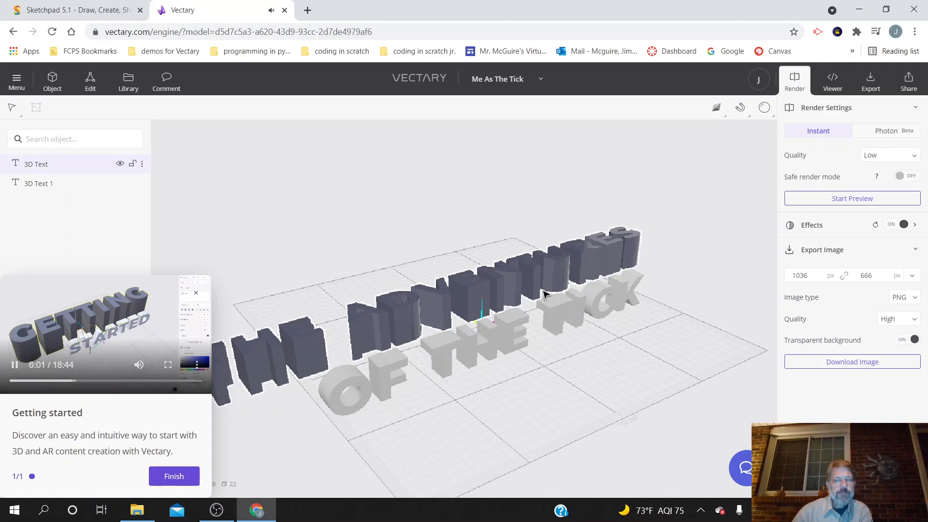
pyautogui.moveTo(763, 123)
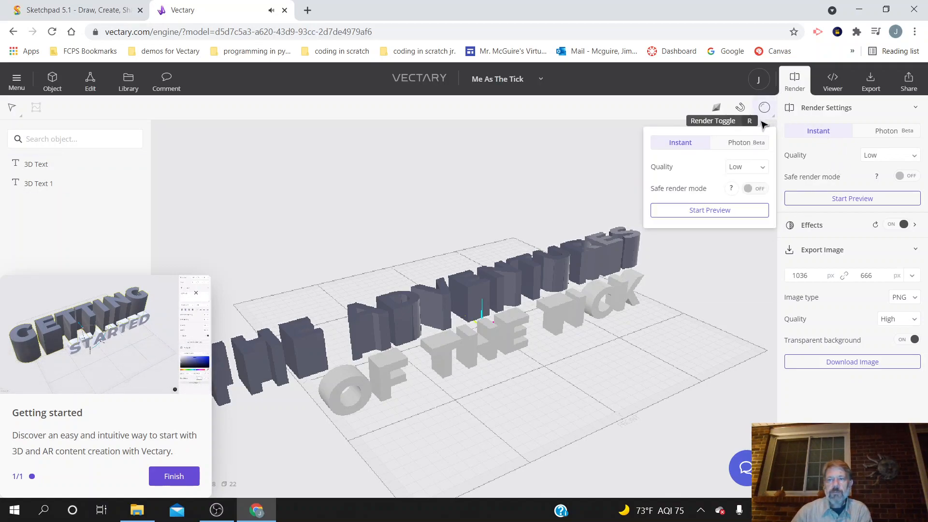
pyautogui.click(791, 113)
pyautogui.click(791, 112)
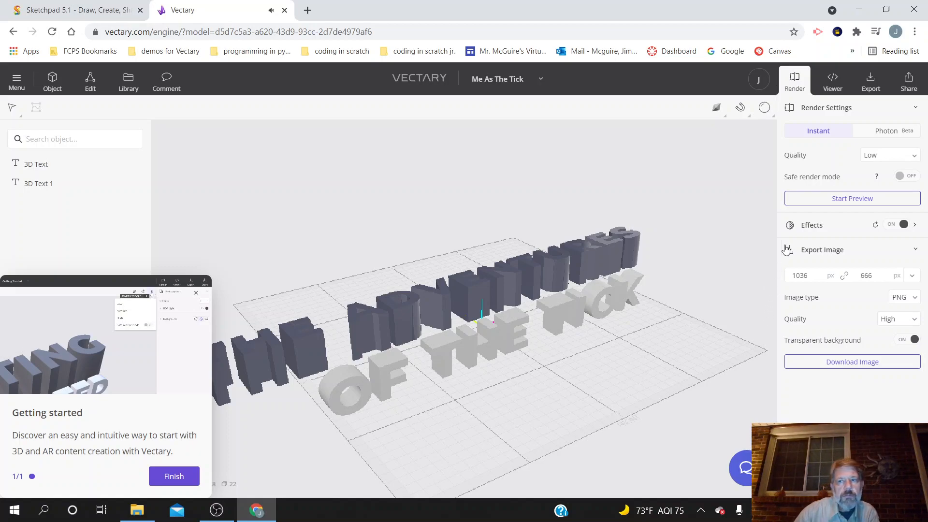
pyautogui.moveTo(769, 109)
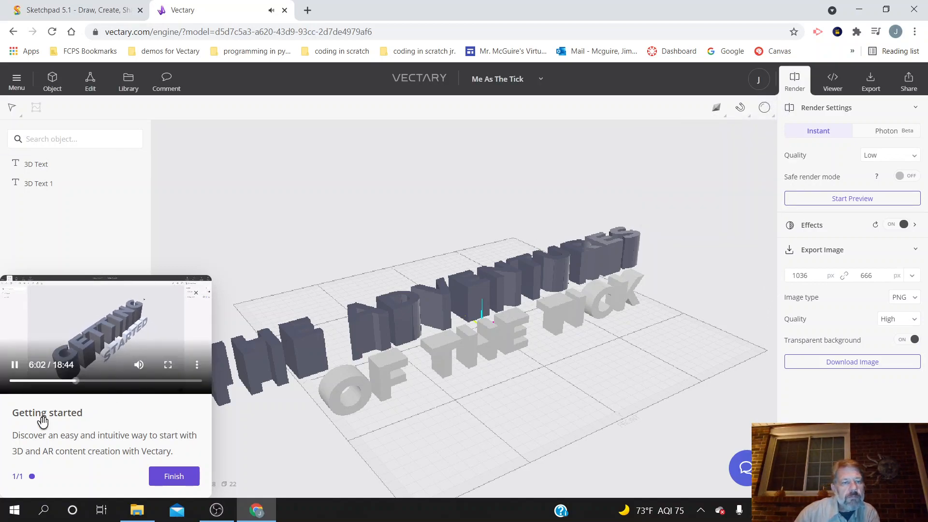
pyautogui.moveTo(132, 381)
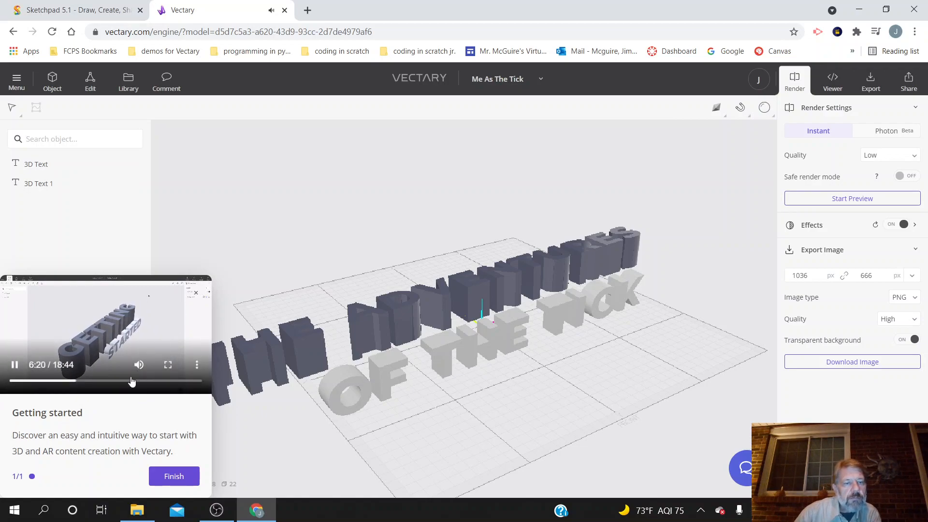
pyautogui.click(74, 380)
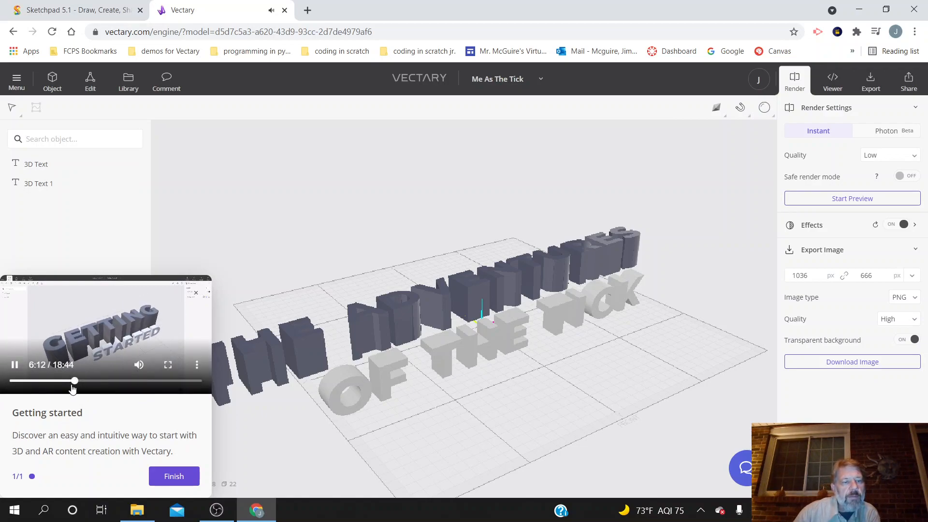
pyautogui.click(71, 380)
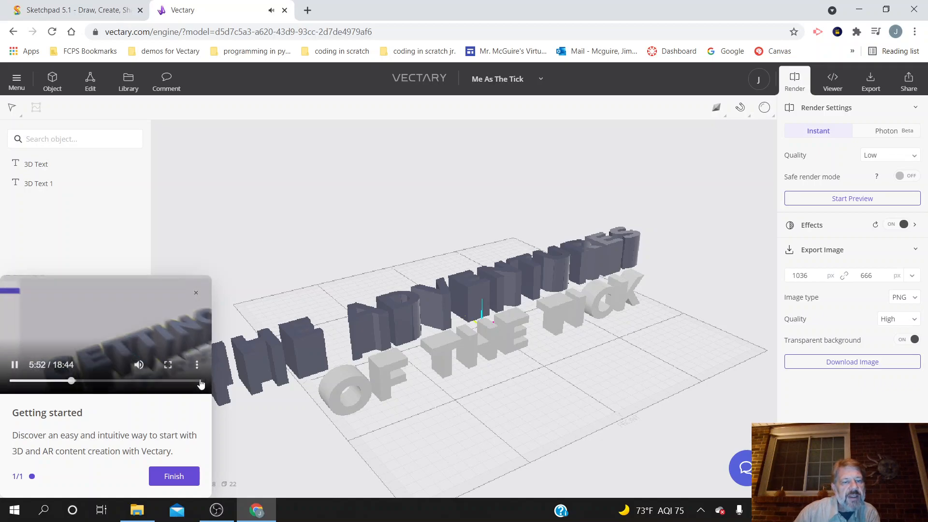
pyautogui.click(168, 364)
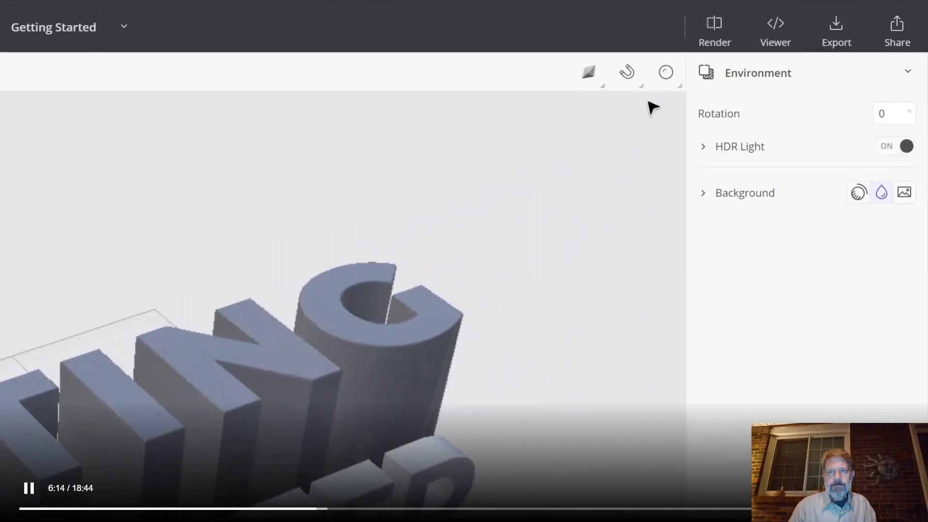
pyautogui.click(870, 489)
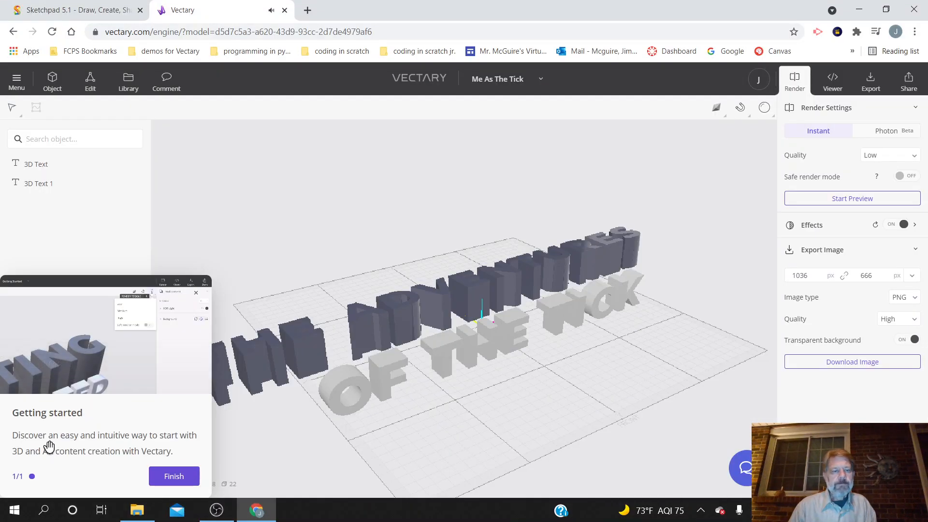
pyautogui.moveTo(91, 373)
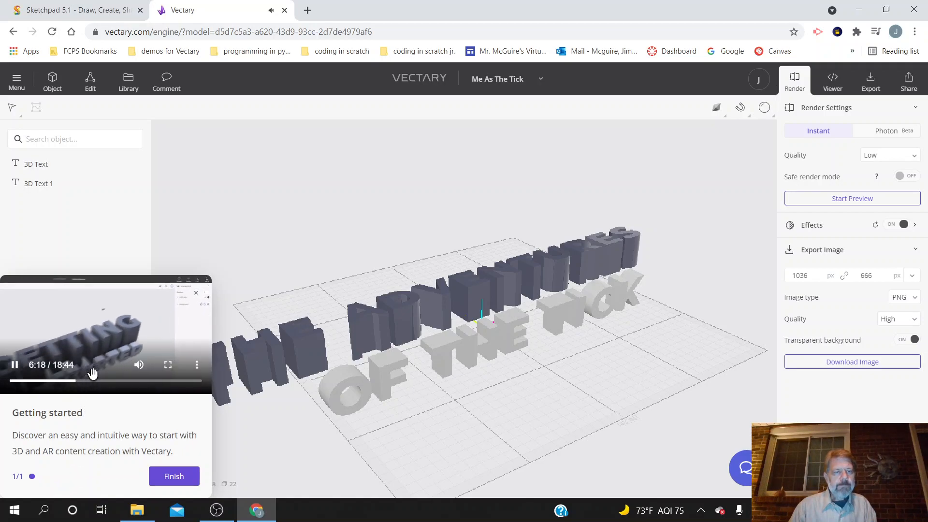
pyautogui.click(16, 365)
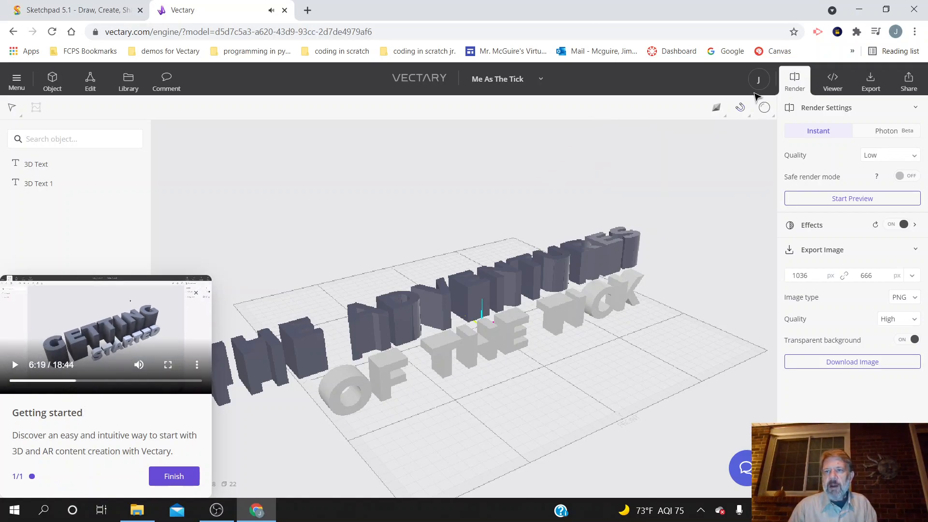
pyautogui.moveTo(772, 108)
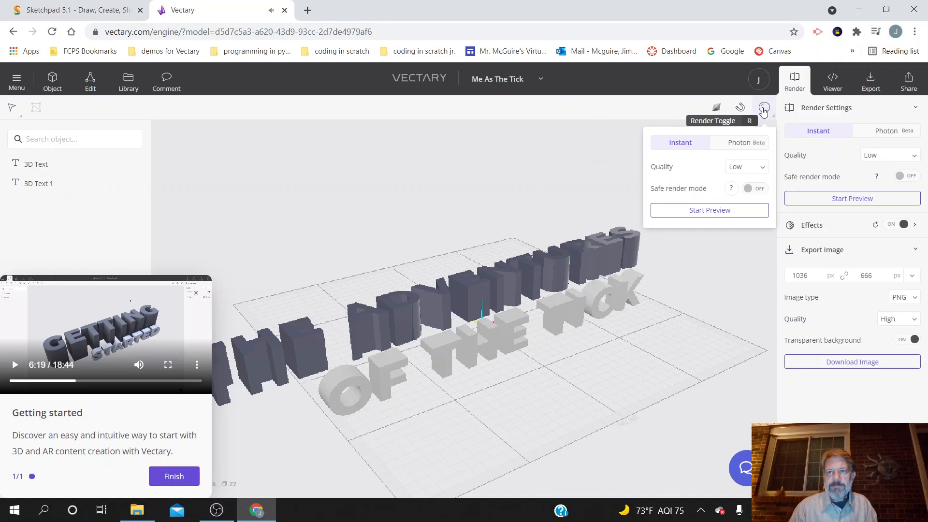
# Step: Return to object mode, run an instant low-quality render preview of both texts, and stop the preview
pyautogui.click(38, 87)
pyautogui.moveTo(767, 108)
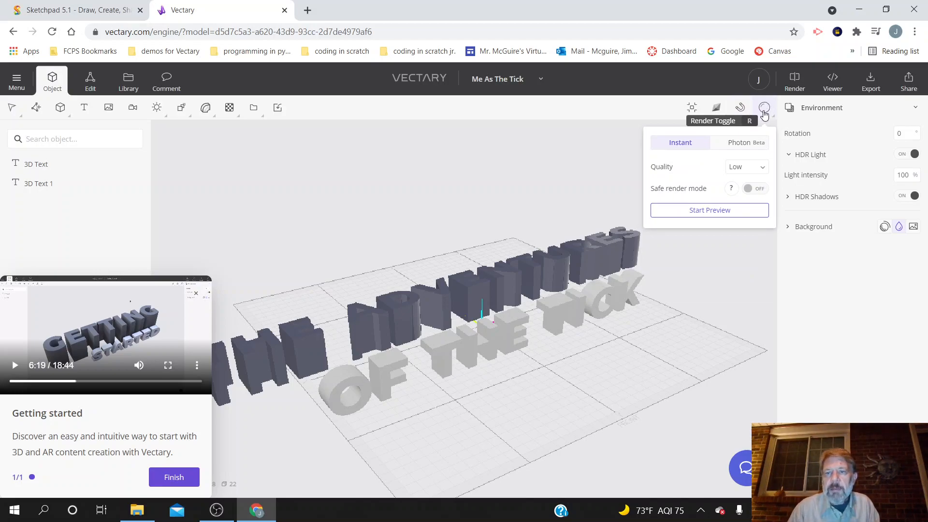
pyautogui.click(731, 212)
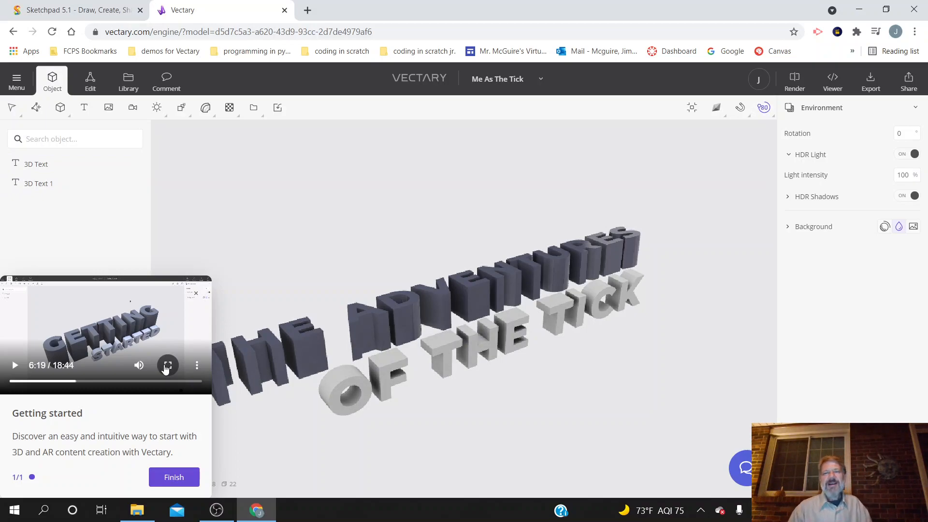
pyautogui.click(765, 107)
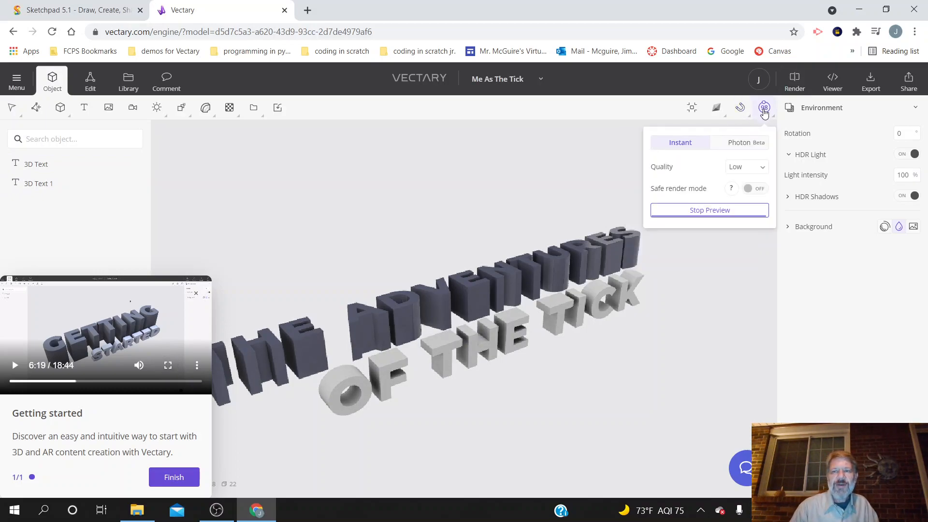
pyautogui.moveTo(698, 365); pyautogui.dragTo(717, 355)
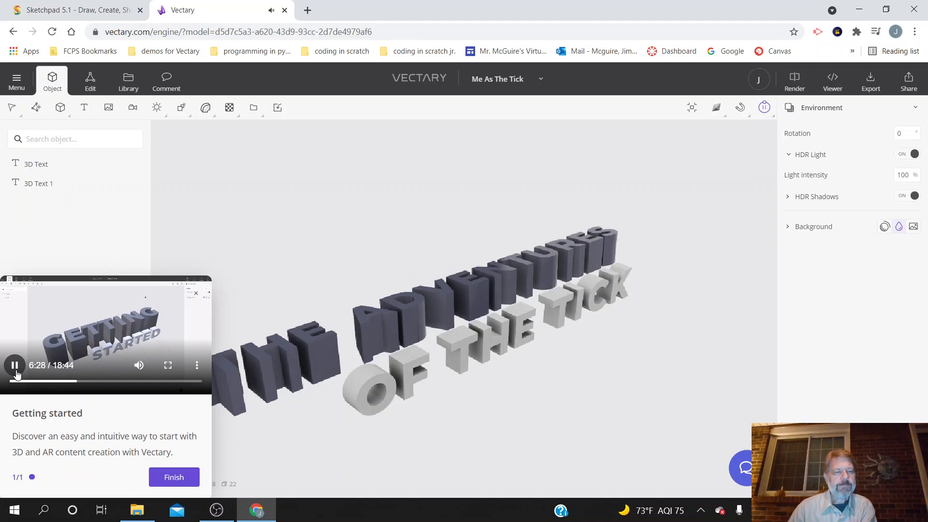
pyautogui.click(15, 371)
pyautogui.moveTo(763, 111)
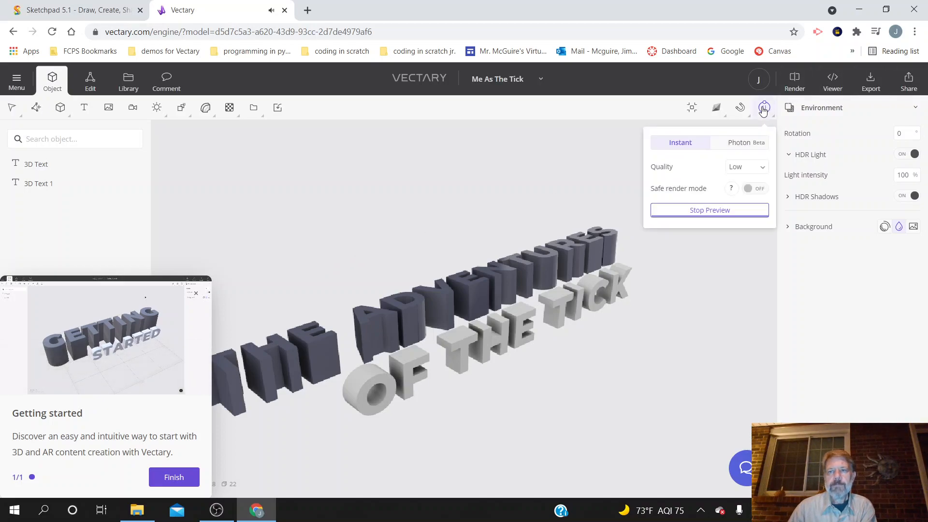
pyautogui.click(719, 211)
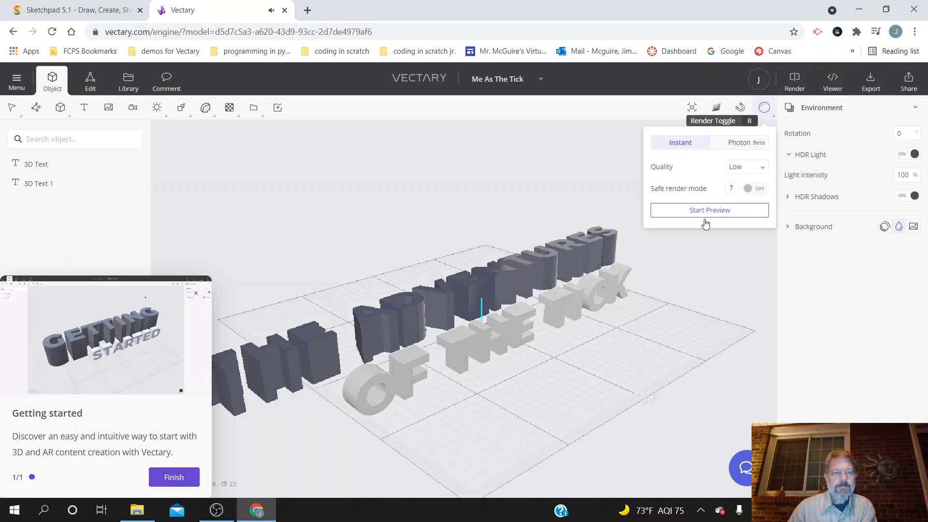
# Step: Check the tutorial's step on adding a basic shape and look up the list of primitive objects
pyautogui.click(118, 308)
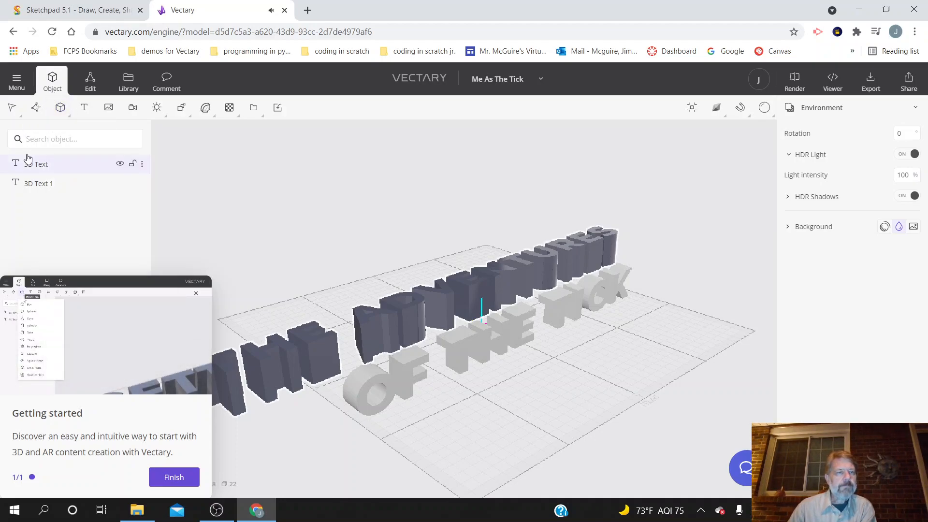
pyautogui.click(15, 365)
pyautogui.click(60, 108)
pyautogui.click(60, 113)
pyautogui.click(62, 106)
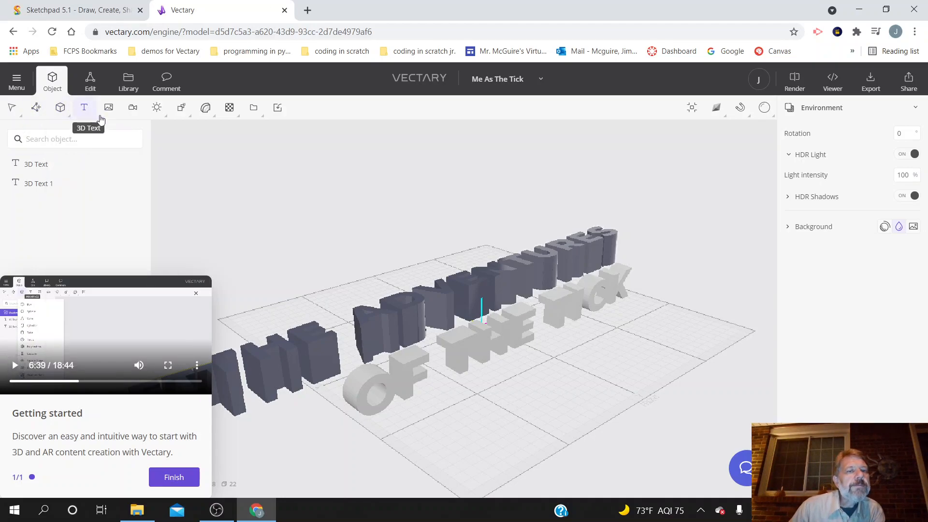
# Step: Replay the tutorial from about 6:34 at full-screen size to check which plane primitive it adds
pyautogui.click(168, 365)
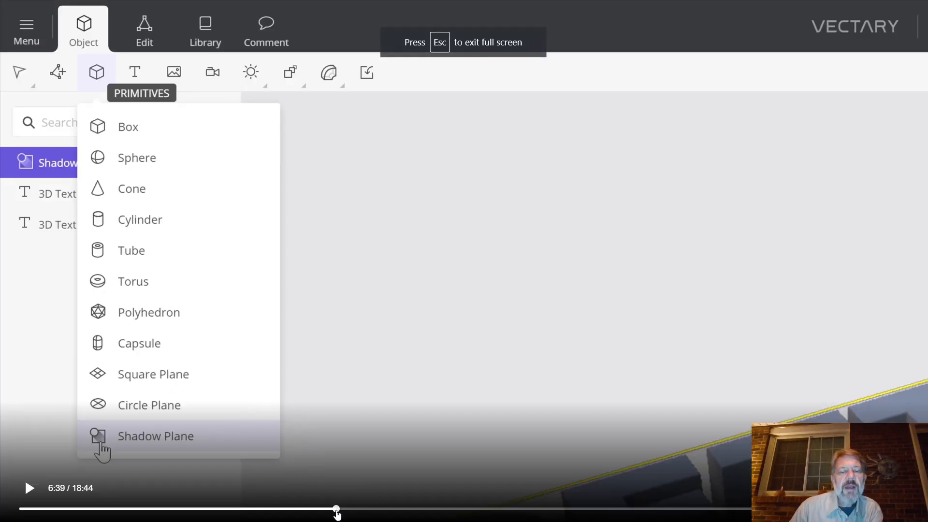
pyautogui.moveTo(336, 509); pyautogui.dragTo(334, 509)
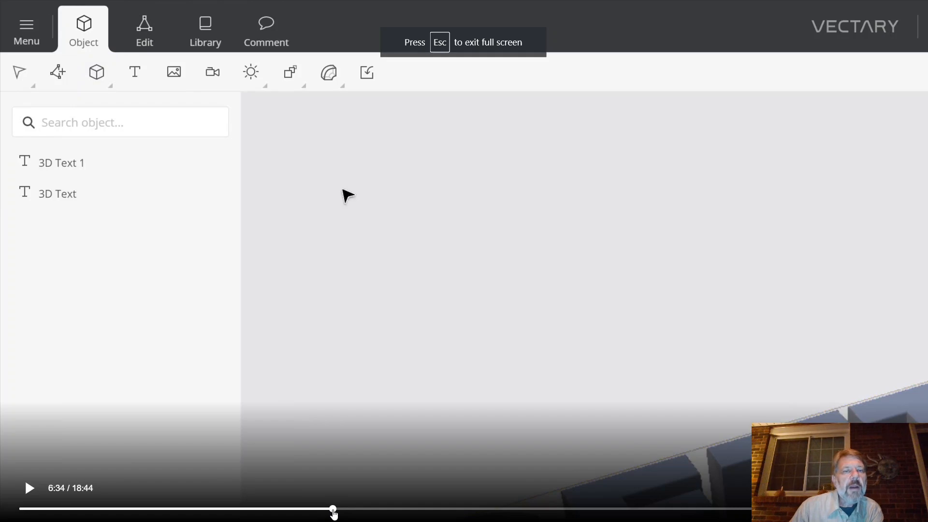
pyautogui.click(30, 488)
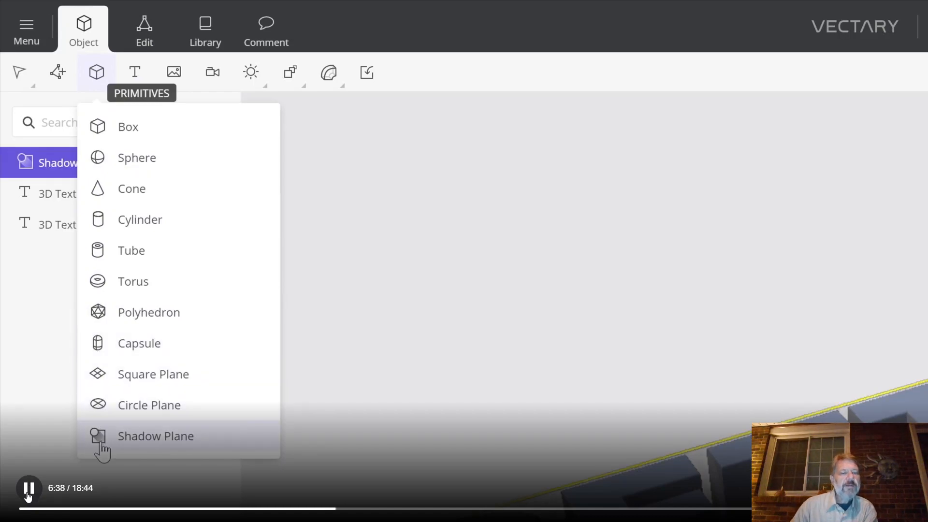
pyautogui.click(28, 490)
pyautogui.press('Escape')
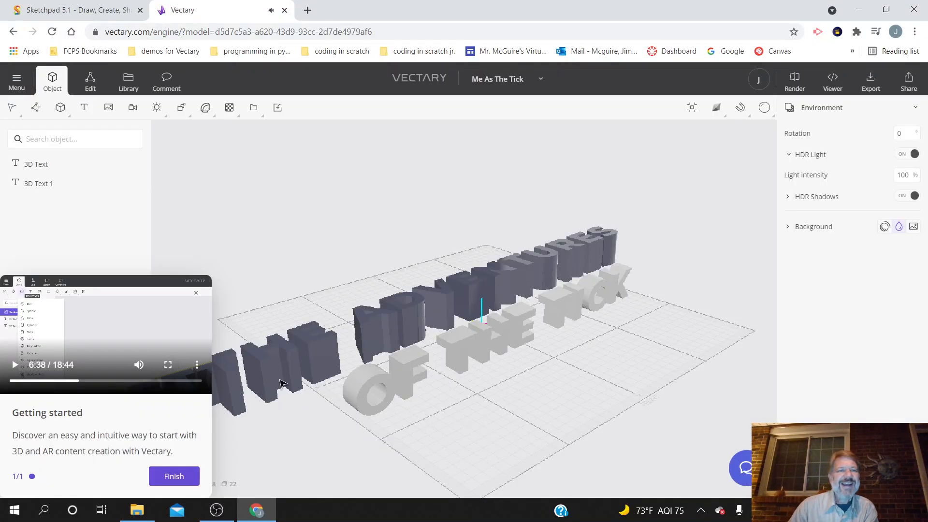
# Step: Add a Shadow Plane primitive to the scene beneath both 3D texts
pyautogui.click(61, 114)
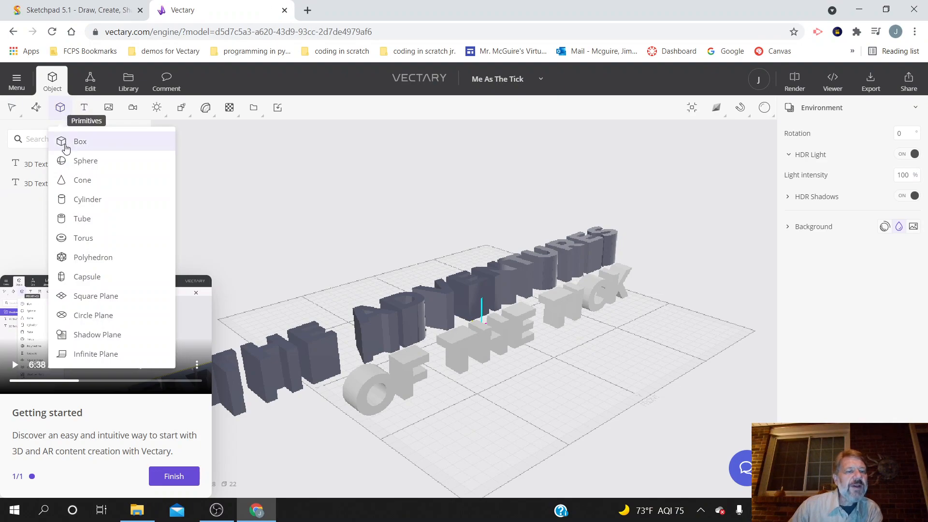
pyautogui.click(73, 335)
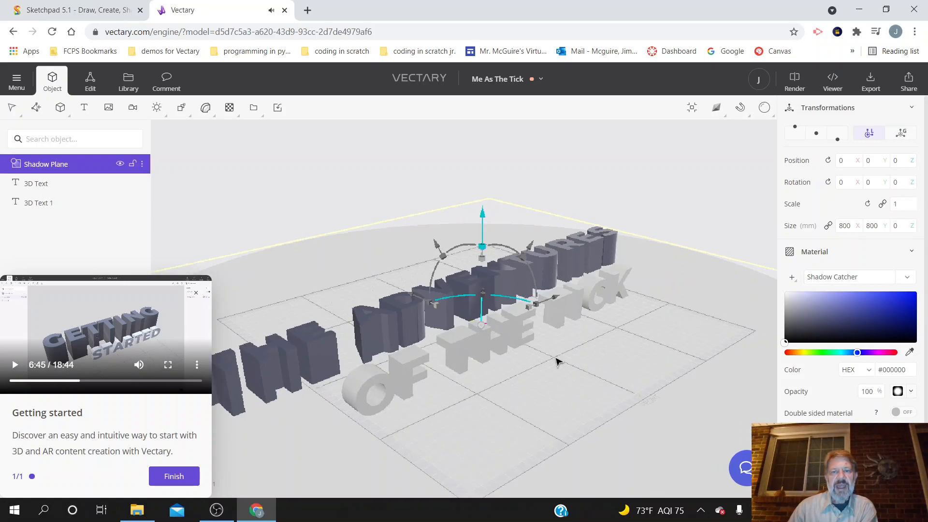
pyautogui.scroll(1, 556, 358)
pyautogui.moveTo(493, 189)
pyautogui.mouseDown(button='right')
pyautogui.moveTo(506, 175)
pyautogui.moveTo(487, 210)
pyautogui.moveTo(499, 204)
pyautogui.mouseUp(button='right')
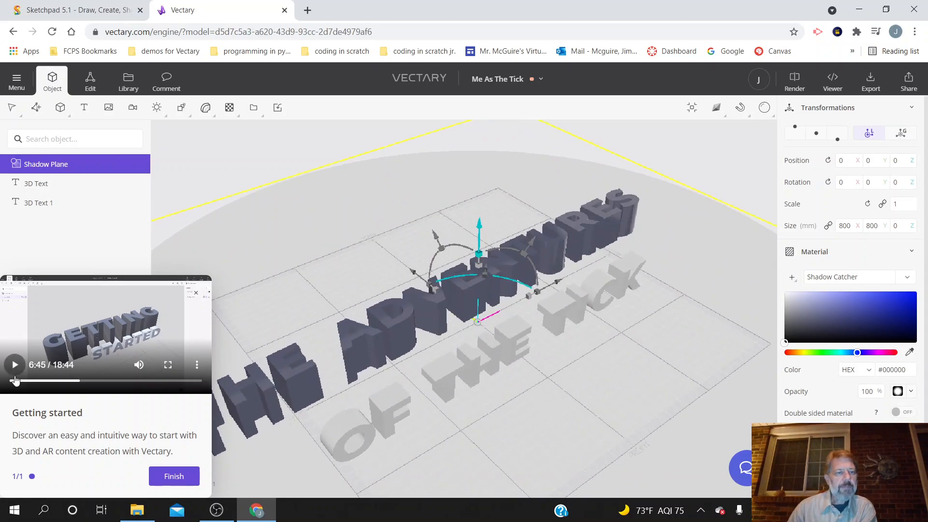
# Step: Replay the tutorial from about 6:35 at full-screen size to examine how the shadow plane is handled and the scene inspected
pyautogui.click(168, 365)
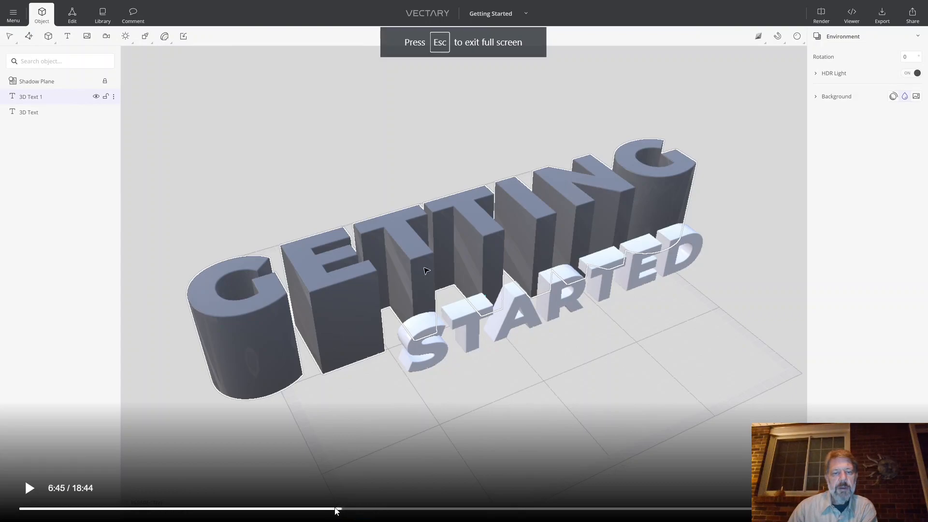
pyautogui.moveTo(339, 510); pyautogui.dragTo(333, 510)
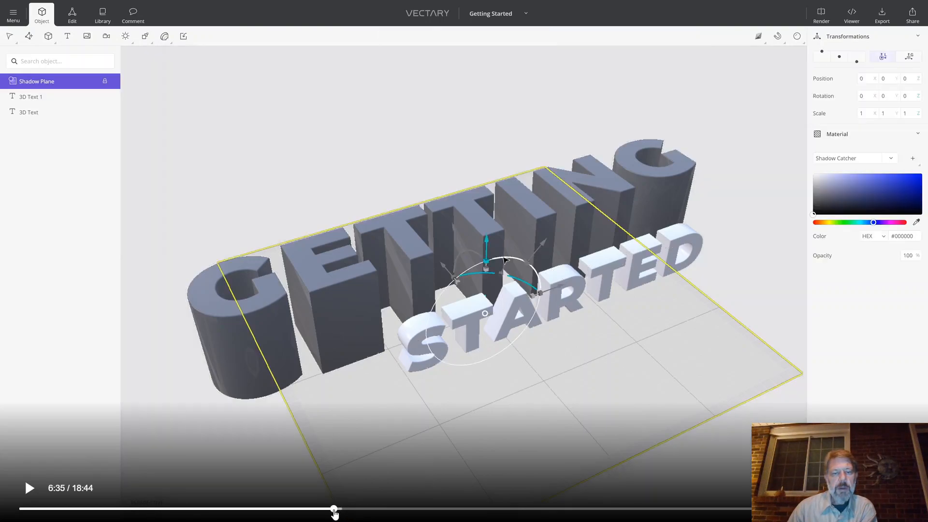
pyautogui.click(37, 491)
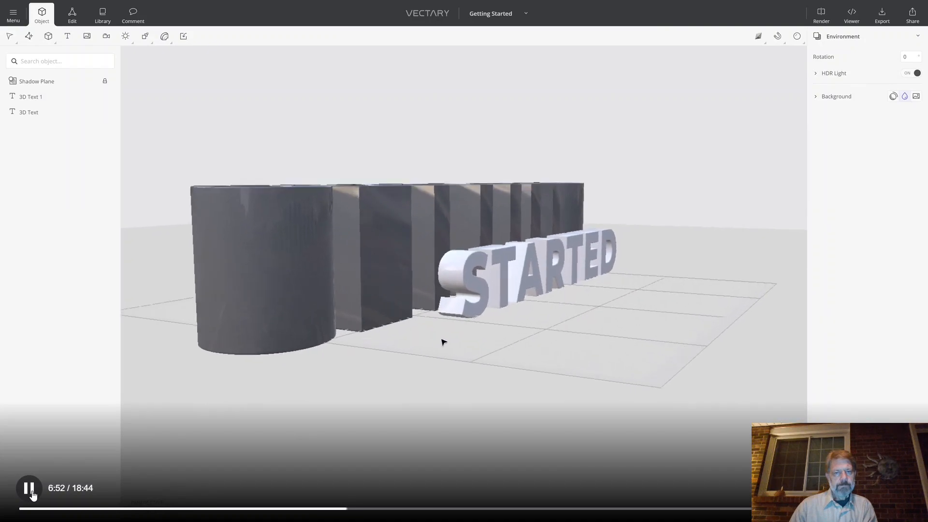
pyautogui.click(32, 492)
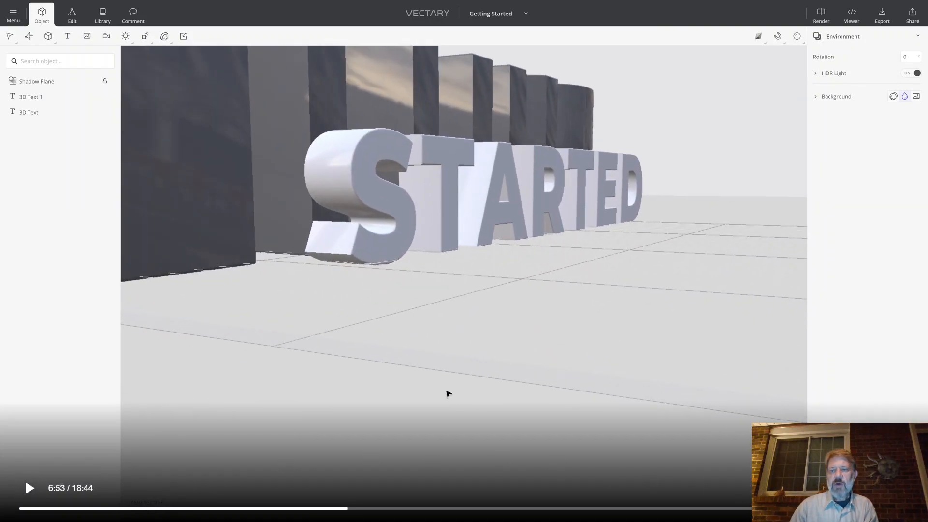
pyautogui.press('Escape')
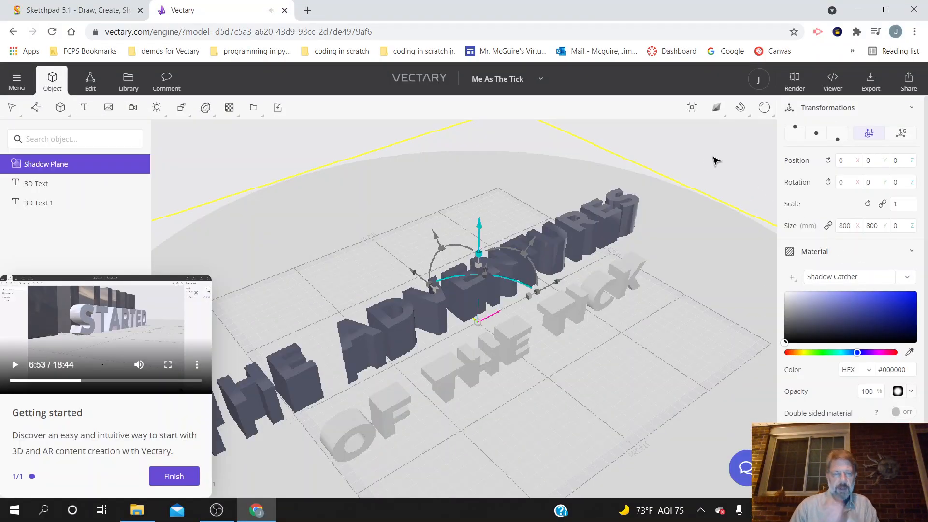
# Step: Enlarge the shadow plane to about 1472 by 1472 mm and lower it to about -0.61 on the Z axis
pyautogui.click(65, 111)
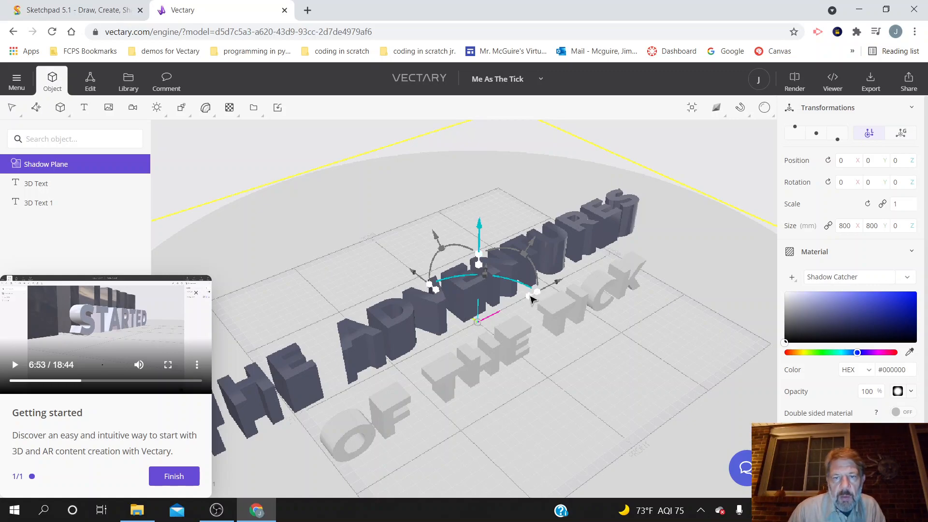
pyautogui.moveTo(531, 299); pyautogui.dragTo(573, 276)
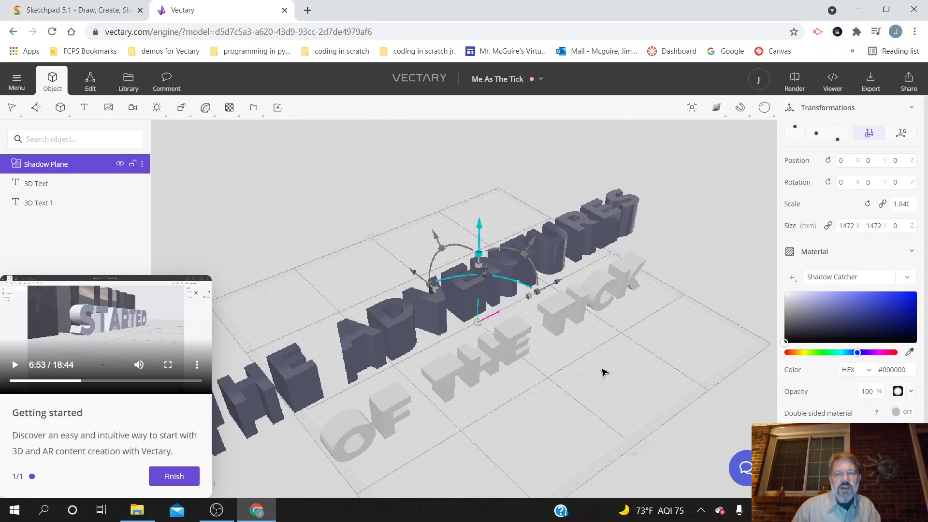
pyautogui.moveTo(582, 395); pyautogui.dragTo(627, 333)
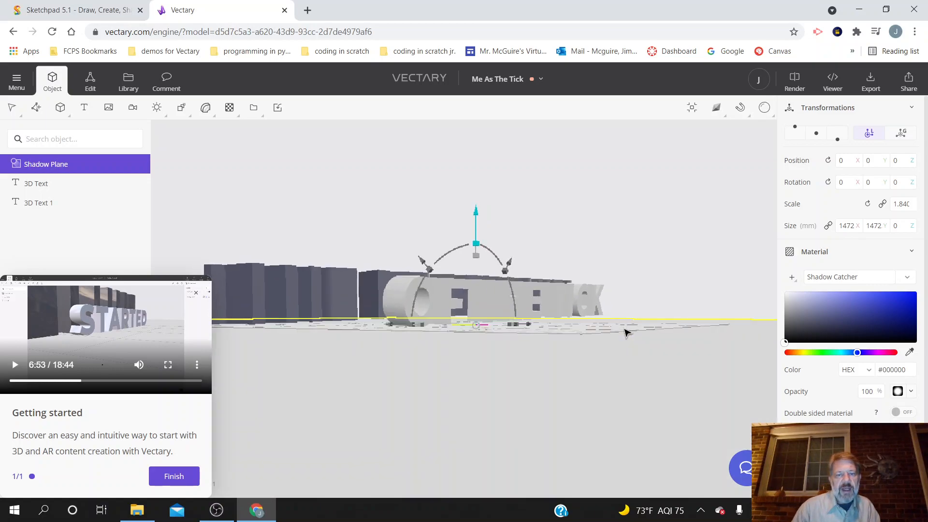
pyautogui.moveTo(627, 333)
pyautogui.mouseDown()
pyautogui.moveTo(615, 329)
pyautogui.moveTo(623, 330)
pyautogui.mouseUp()
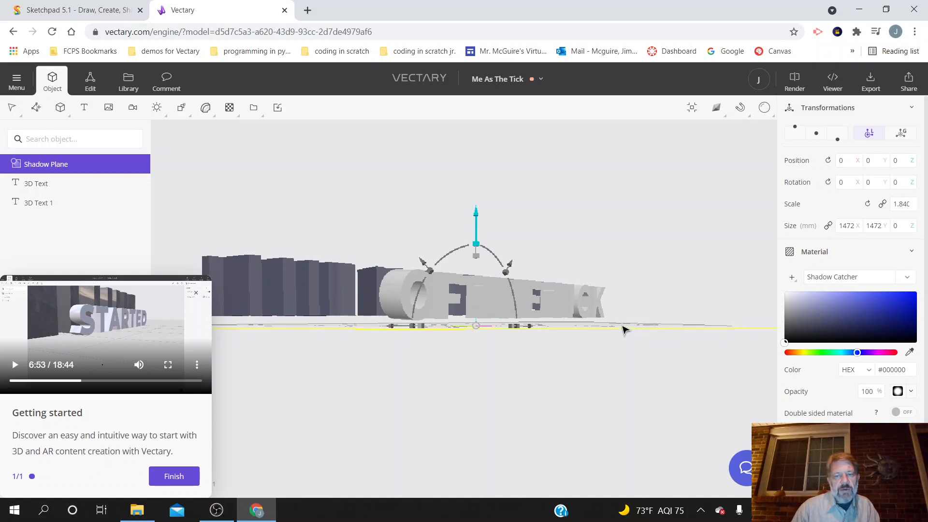
pyautogui.moveTo(623, 330); pyautogui.dragTo(626, 331)
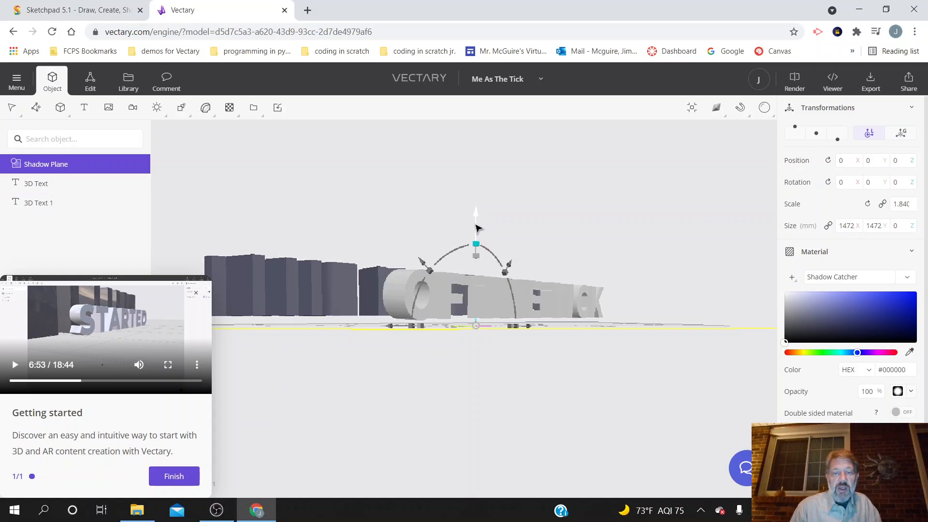
pyautogui.moveTo(476, 229); pyautogui.dragTo(477, 230)
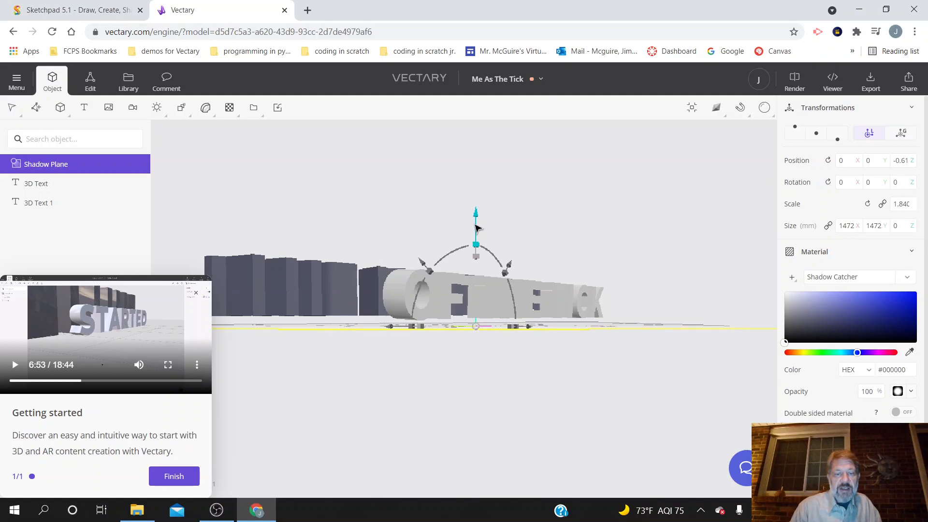
# Step: Raise the OF THE TICK text above the shadow plane to a Z position of about 7.93
pyautogui.click(331, 293)
pyautogui.click(452, 292)
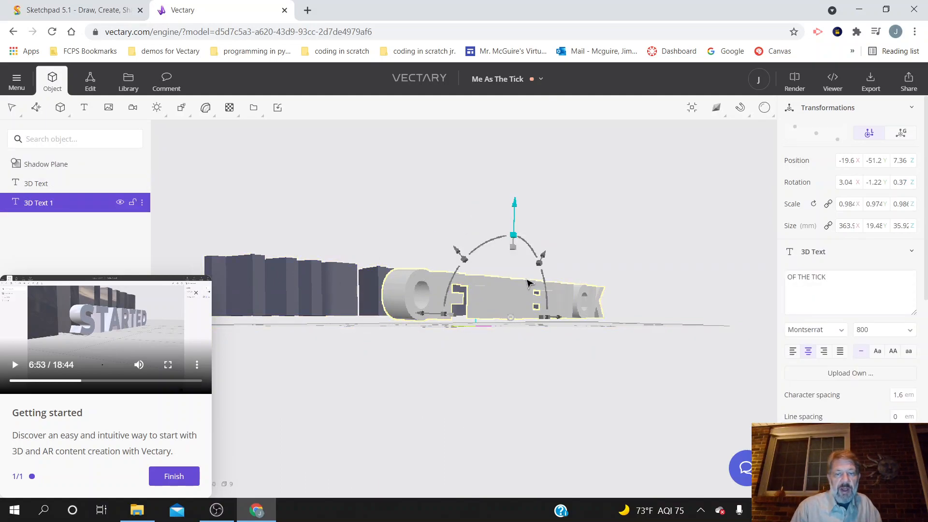
pyautogui.moveTo(515, 220); pyautogui.dragTo(515, 216)
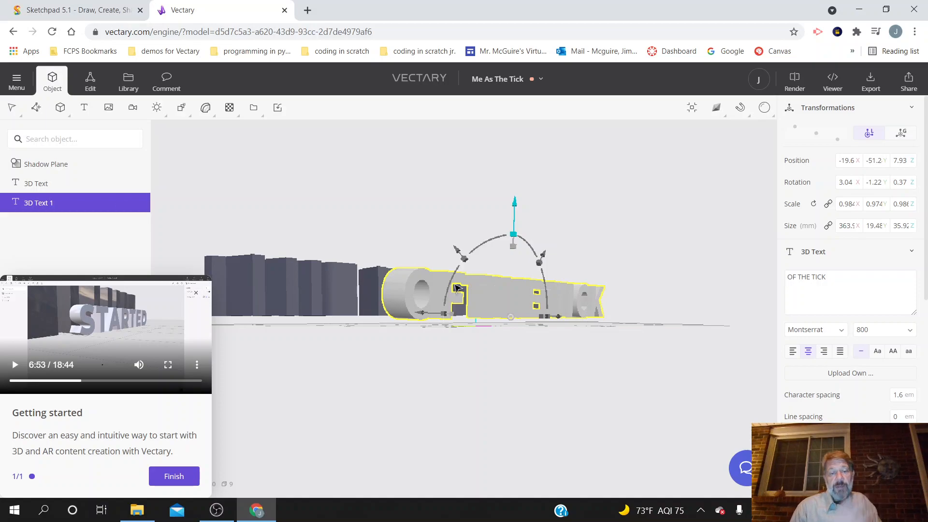
# Step: Lower THE ADVENTURES text towards the shadow plane to a Z position of about 4.27, without converting it to geometry
pyautogui.click(298, 296)
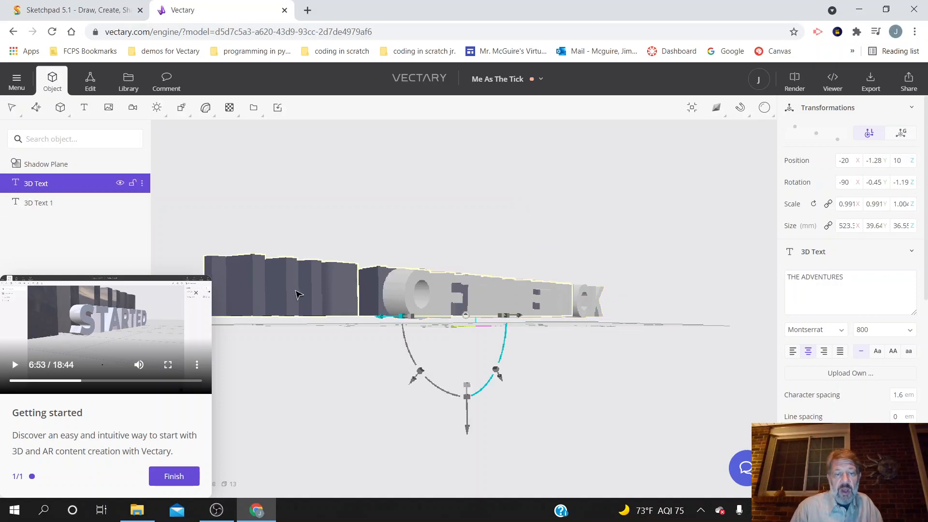
pyautogui.doubleClick(298, 295)
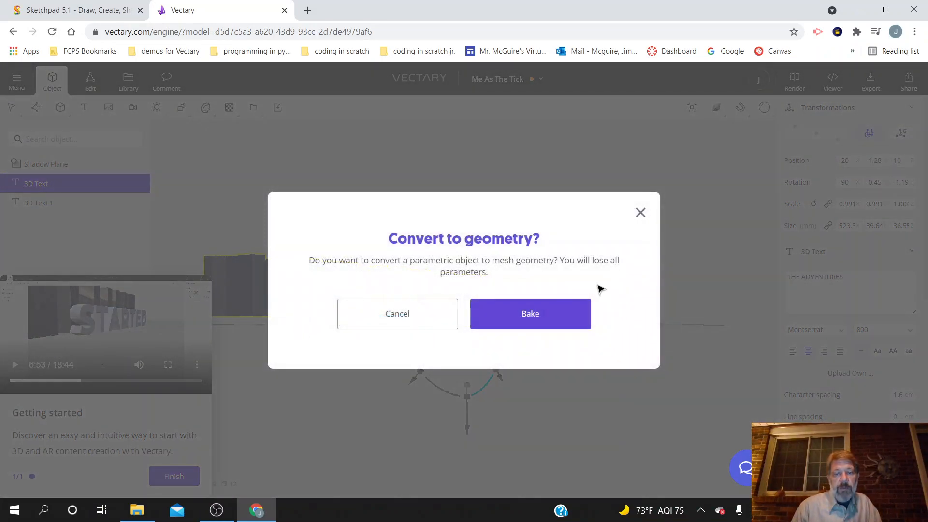
pyautogui.click(639, 213)
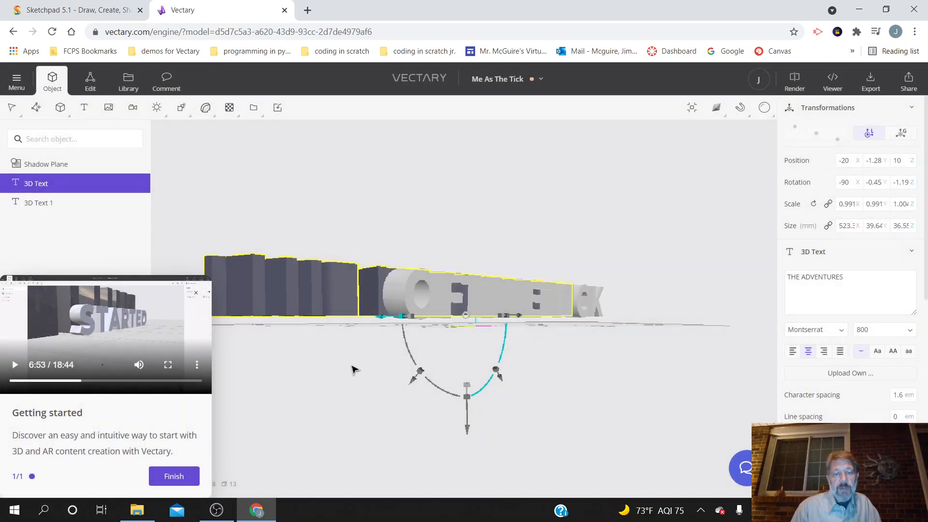
pyautogui.moveTo(363, 392); pyautogui.dragTo(385, 404)
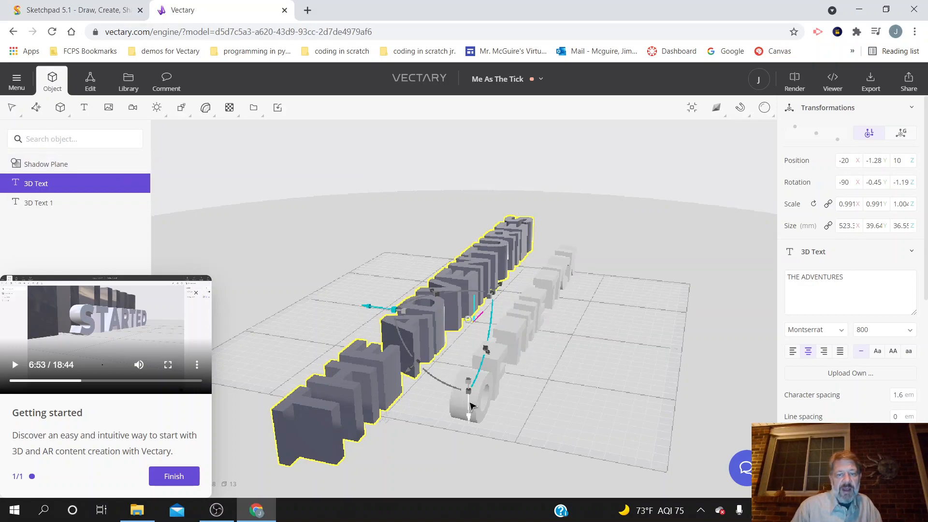
pyautogui.moveTo(468, 405); pyautogui.dragTo(470, 411)
# Step: Check the tutorial's side-view alignment and raise THE ADVENTURES text to a Z position of about 6.66
pyautogui.click(15, 365)
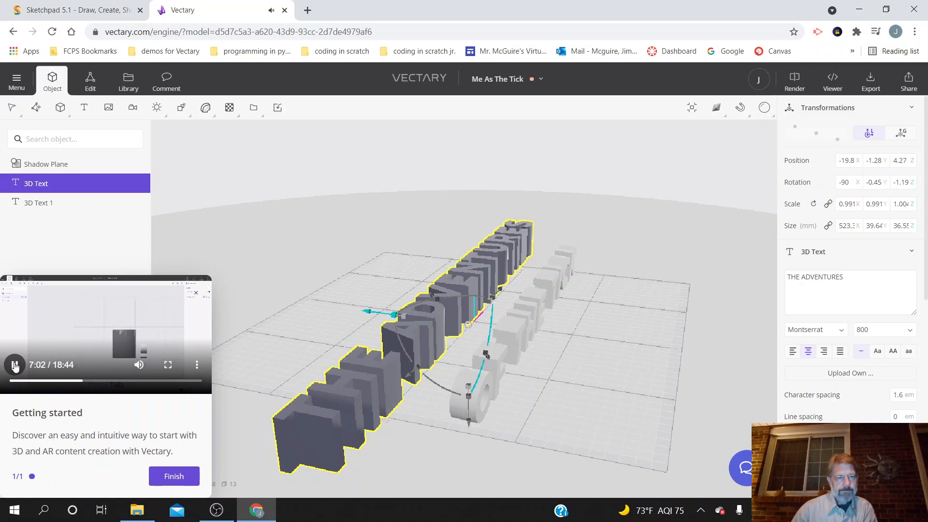
pyautogui.click(15, 365)
pyautogui.moveTo(407, 456); pyautogui.dragTo(452, 421, button='right')
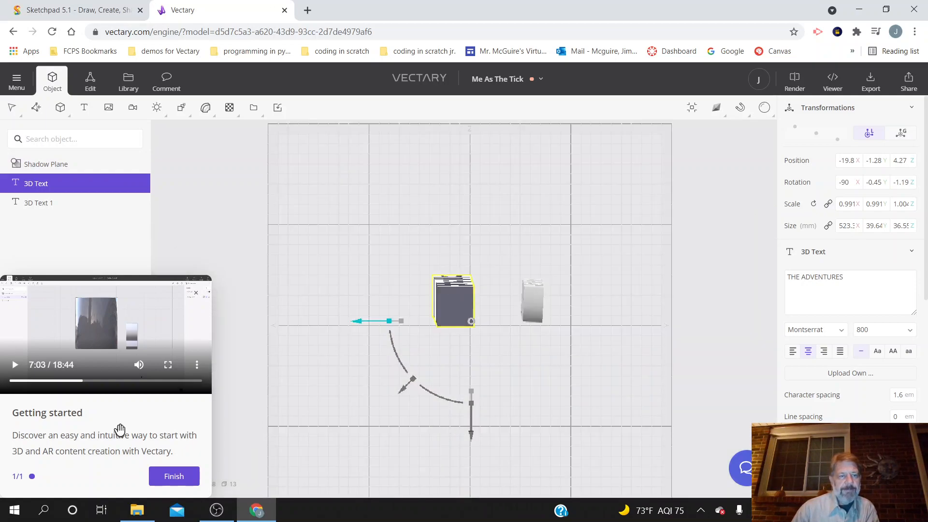
pyautogui.click(15, 365)
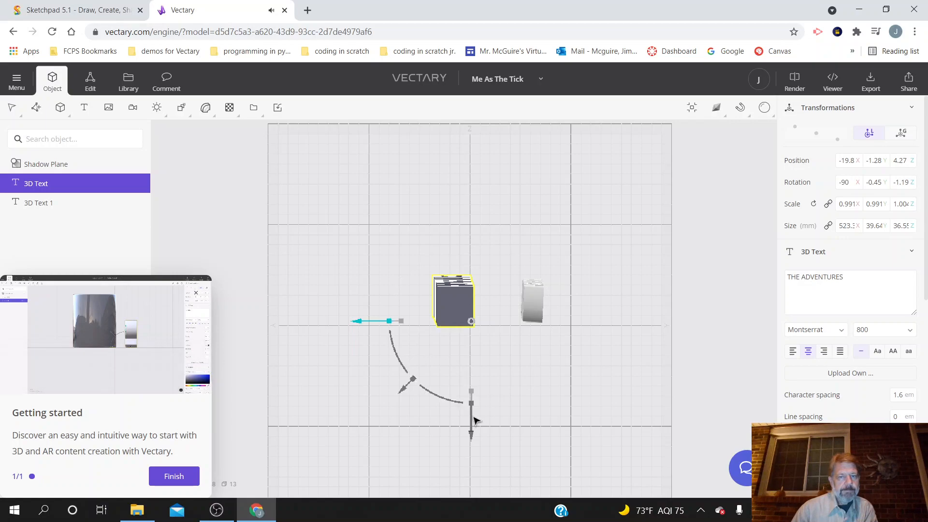
pyautogui.moveTo(472, 420); pyautogui.dragTo(472, 421)
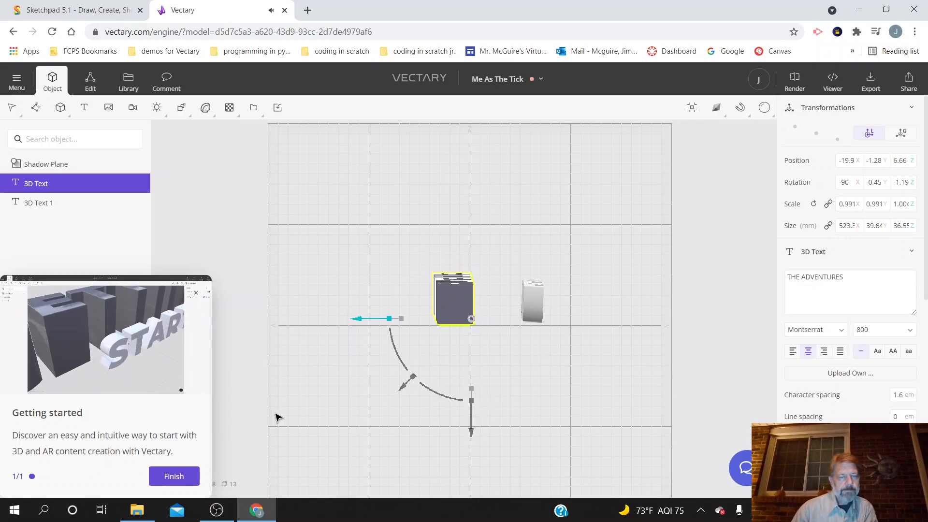
# Step: Follow the tutorial's lighting step up to about 7:40 and add a Rectangle Light above the two 3D texts
pyautogui.moveTo(111, 385)
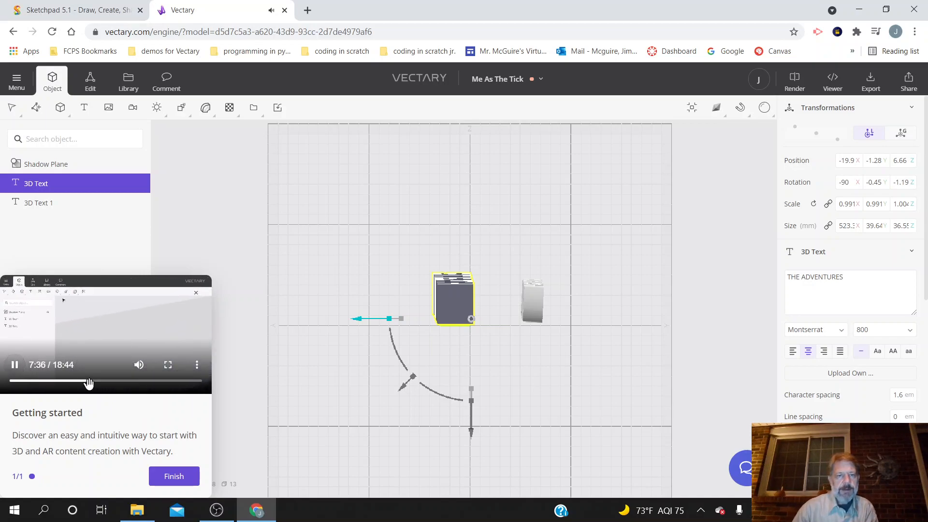
pyautogui.click(16, 367)
pyautogui.moveTo(574, 363); pyautogui.dragTo(433, 385)
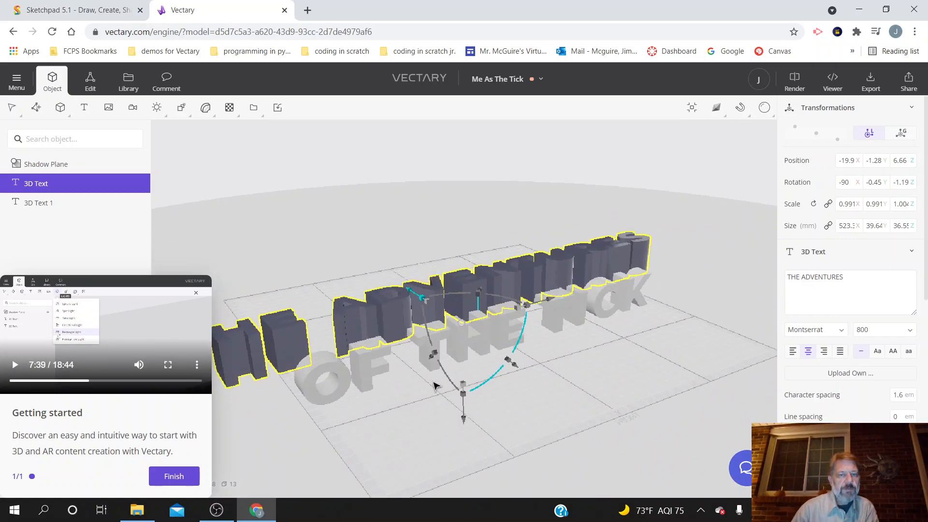
pyautogui.click(157, 107)
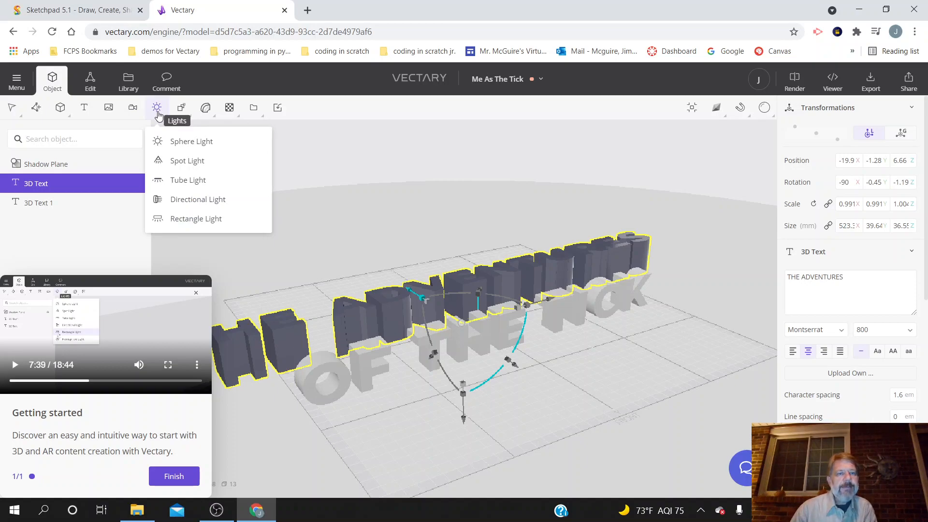
pyautogui.click(19, 368)
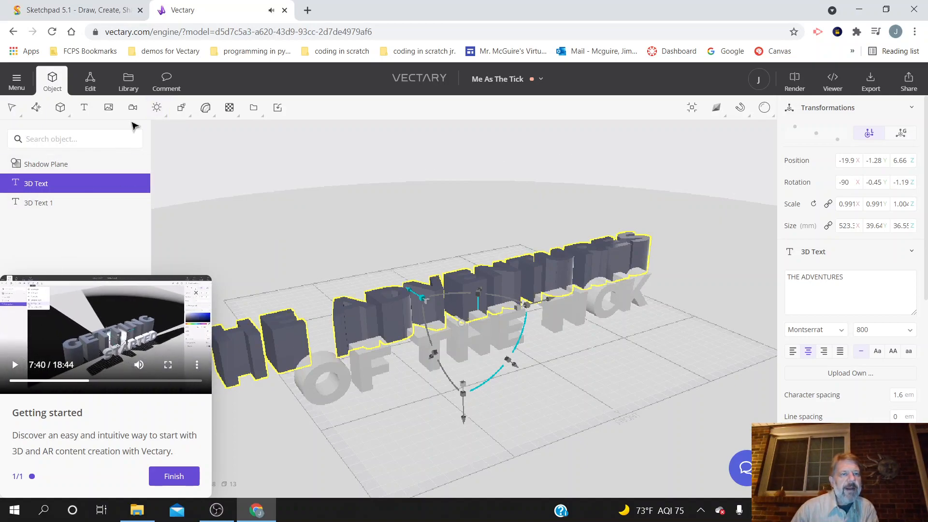
pyautogui.moveTo(154, 109)
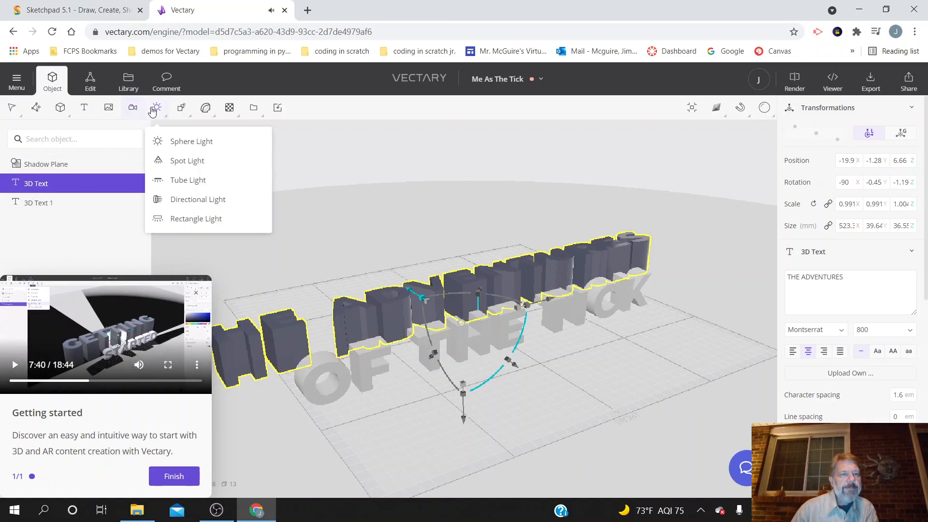
pyautogui.click(187, 219)
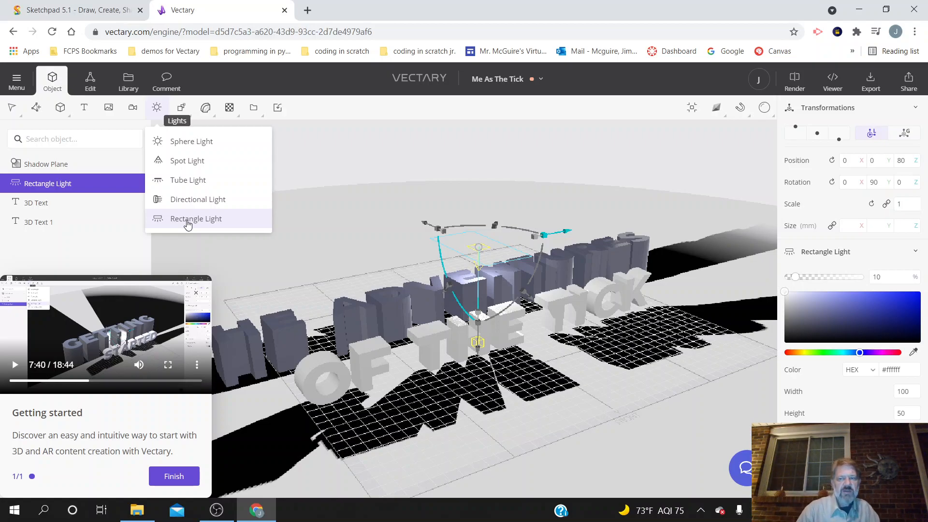
pyautogui.click(12, 370)
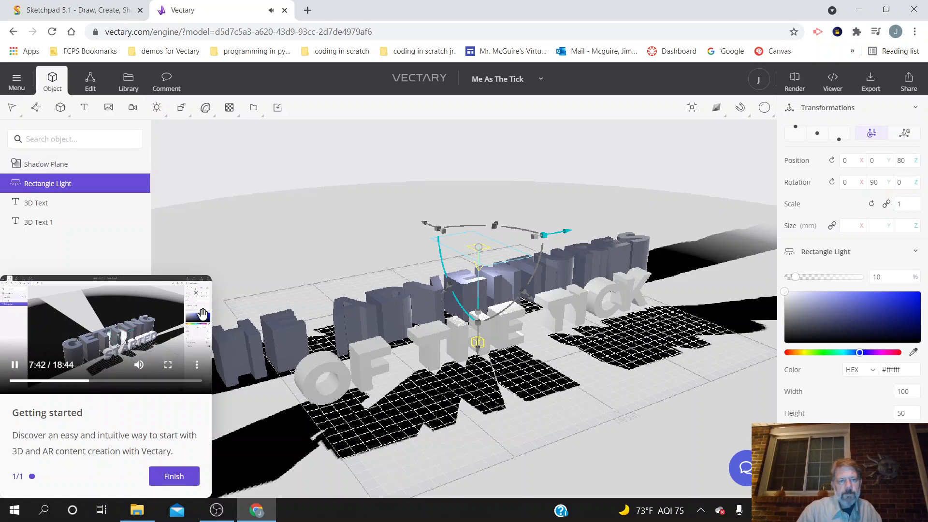
# Step: Check the tutorial's light placement up to 7:48 and raise the Rectangle Light to a Z position of 170
pyautogui.click(171, 364)
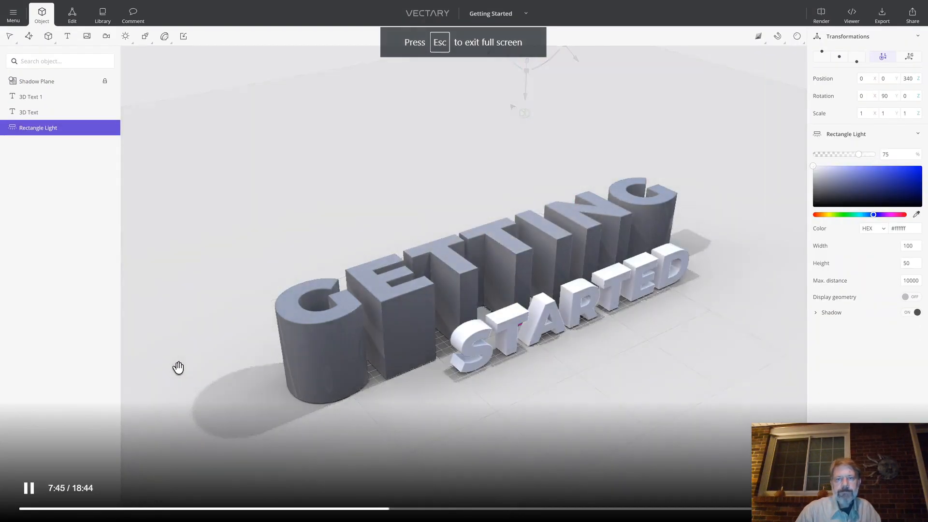
pyautogui.click(33, 491)
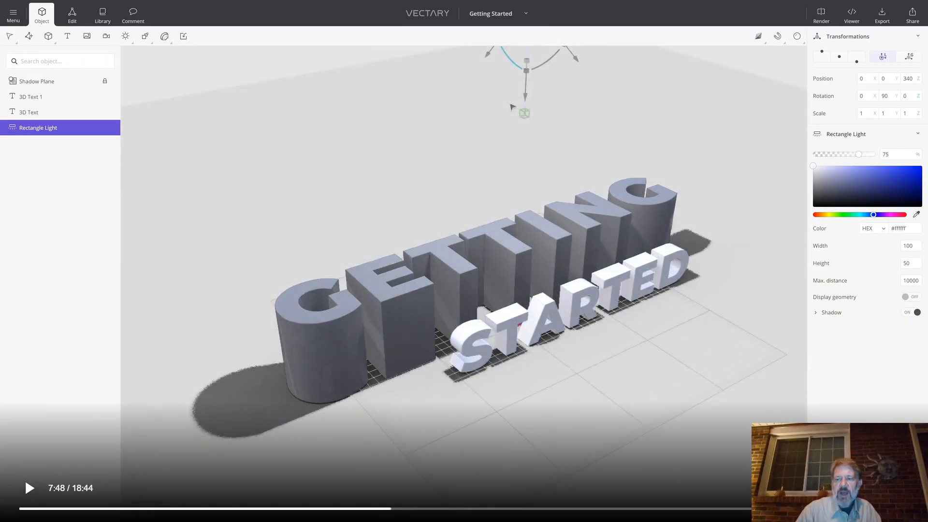
pyautogui.press('Escape')
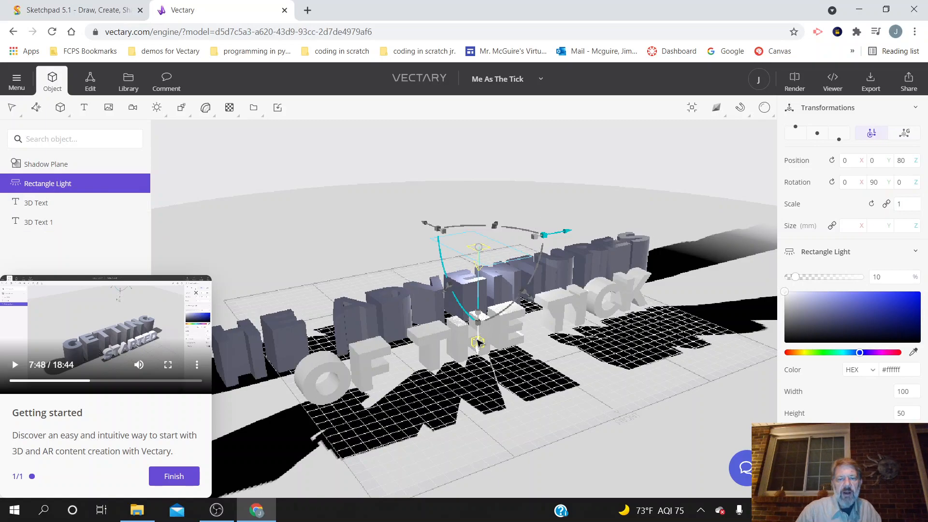
pyautogui.moveTo(479, 342); pyautogui.dragTo(460, 261)
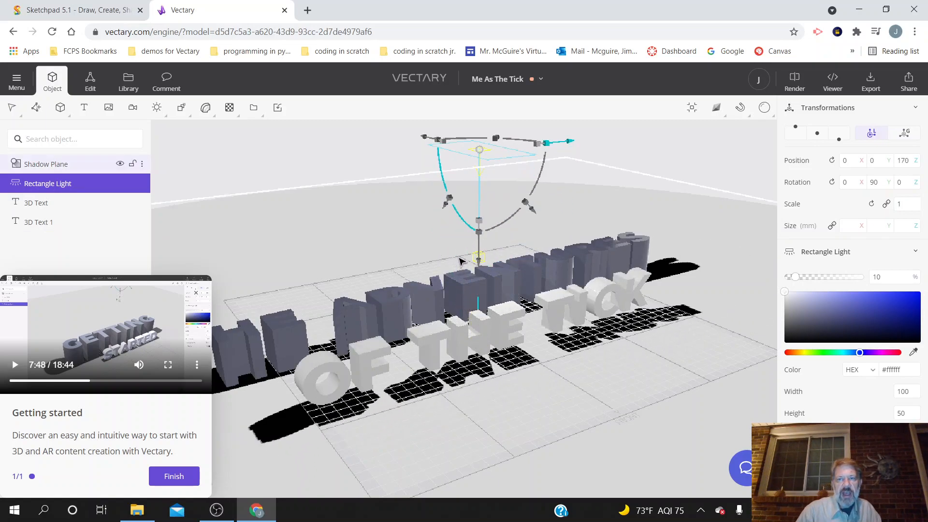
# Step: Preview the lit scene with the Instant render at Low quality, then stop the preview
pyautogui.click(765, 108)
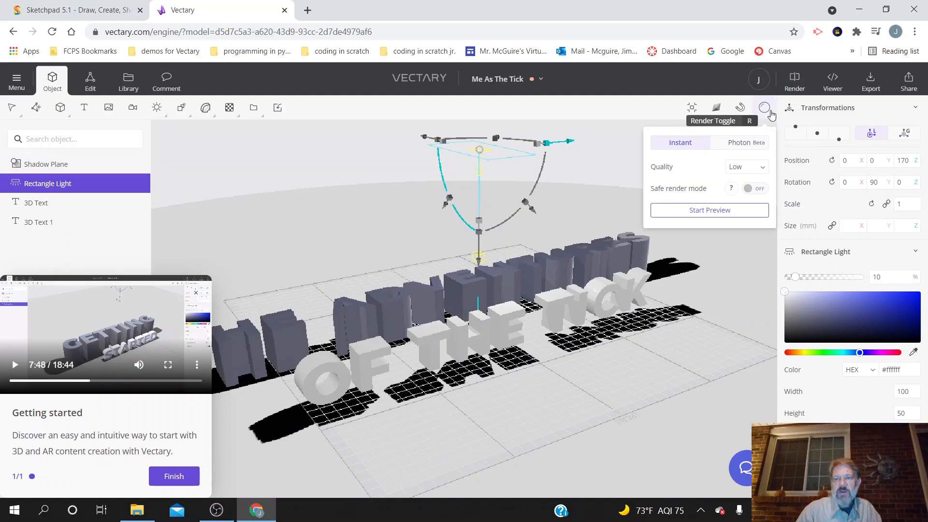
pyautogui.click(745, 211)
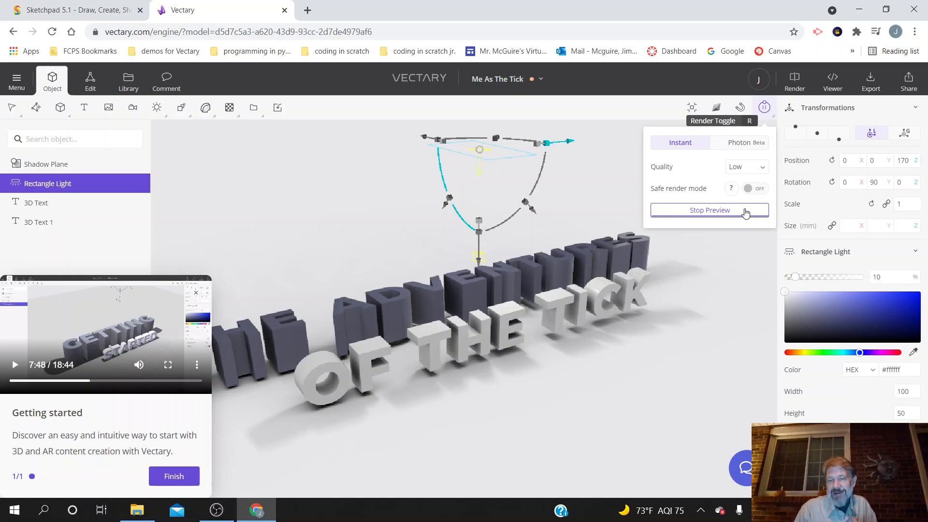
pyautogui.click(745, 212)
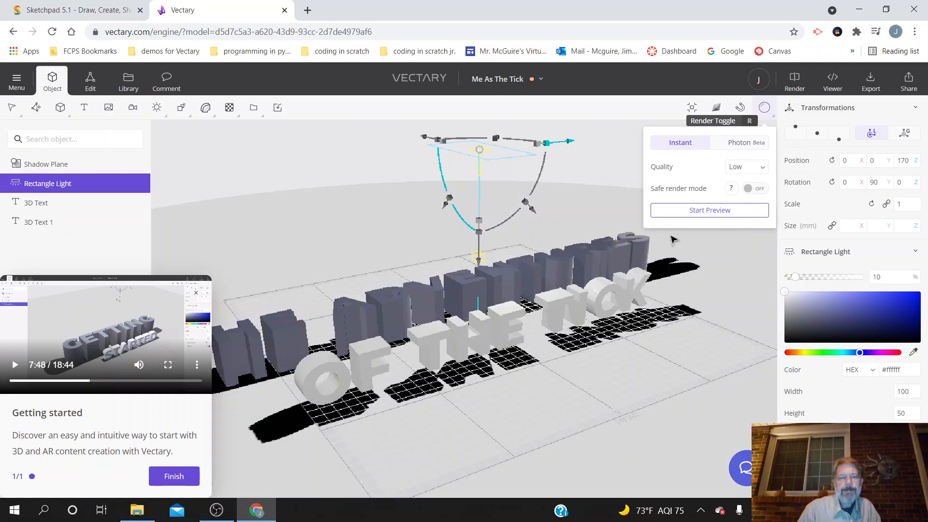
# Step: Watch the tutorial enlarged up to 8:28, replaying from about 8:15, to see how the library's environments are reached
pyautogui.click(16, 366)
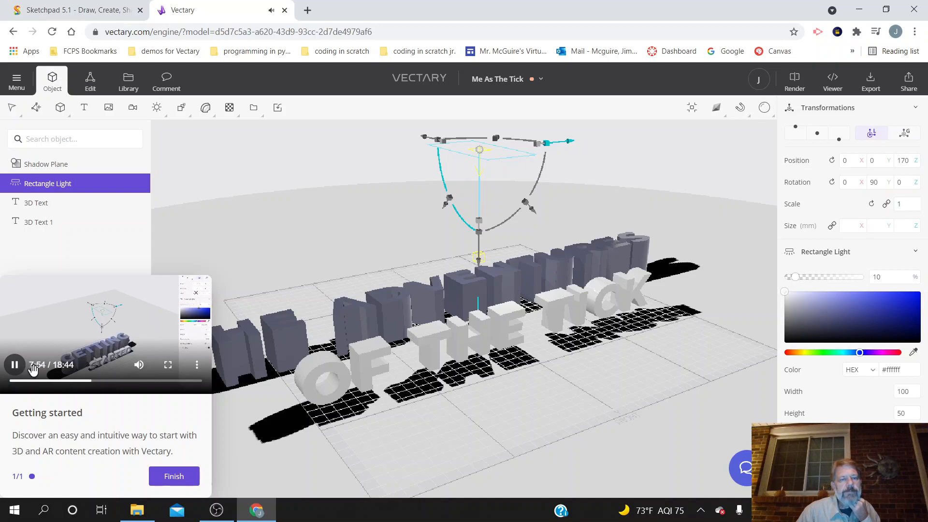
pyautogui.click(168, 371)
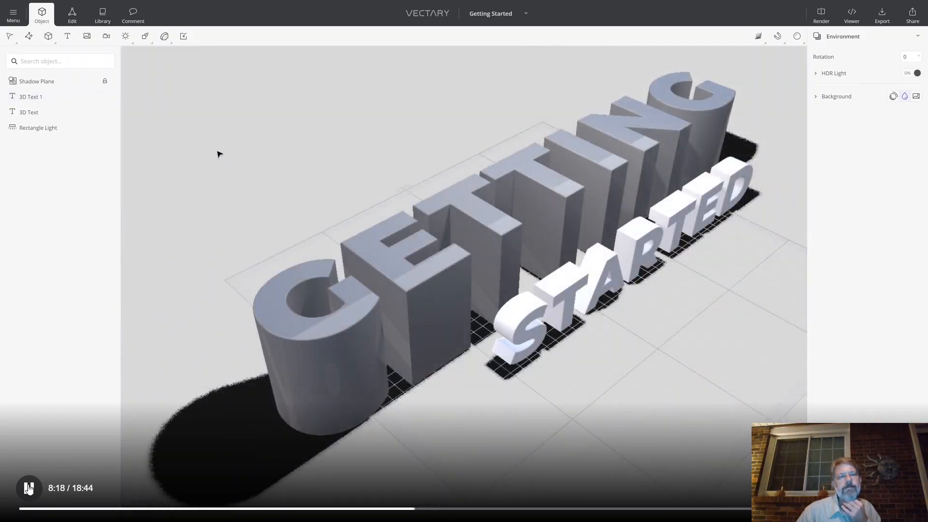
pyautogui.click(28, 488)
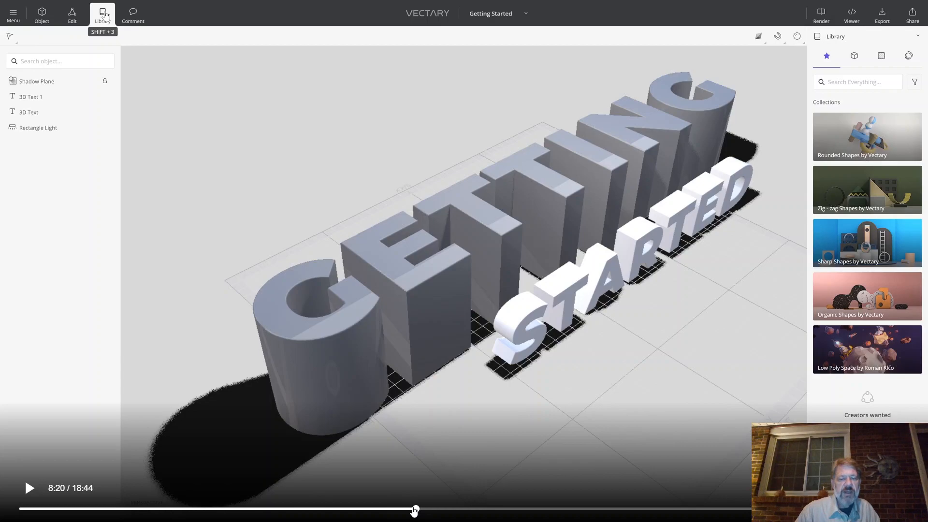
pyautogui.moveTo(415, 509); pyautogui.dragTo(411, 510)
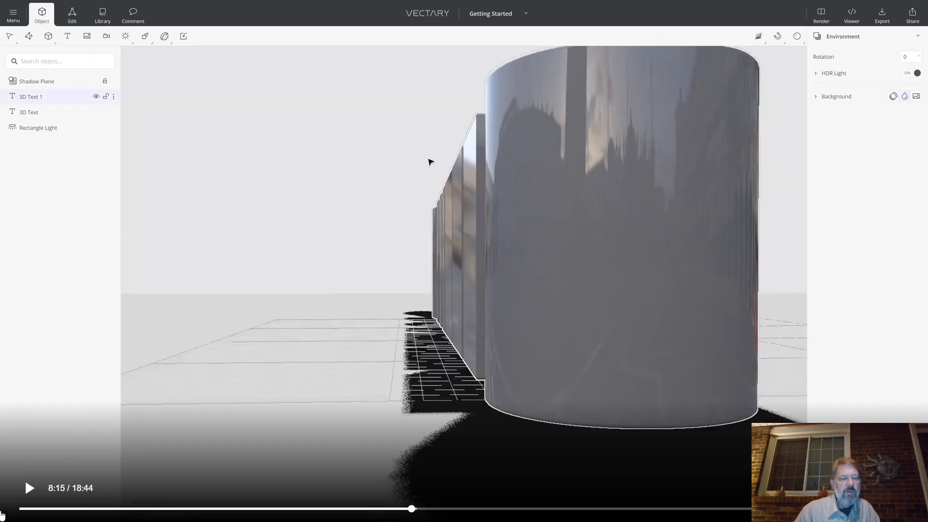
pyautogui.click(27, 493)
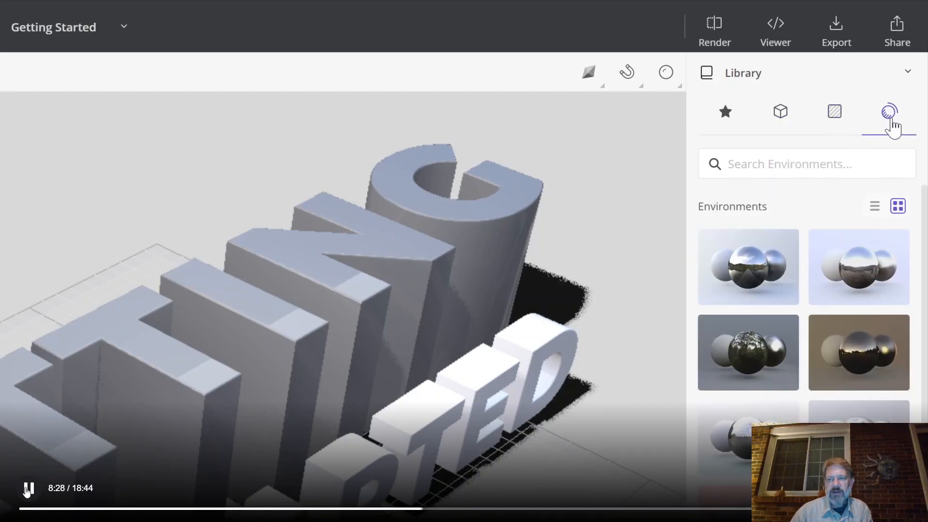
pyautogui.click(27, 489)
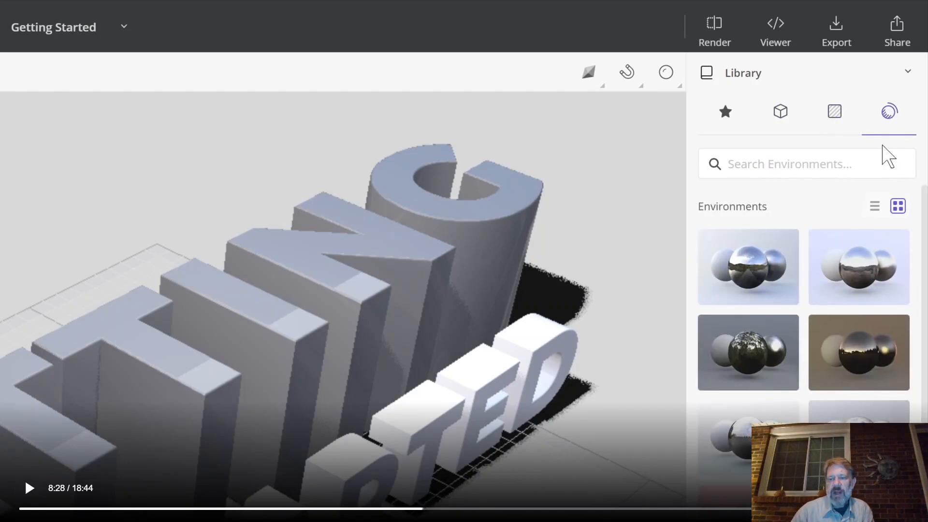
pyautogui.press('Escape')
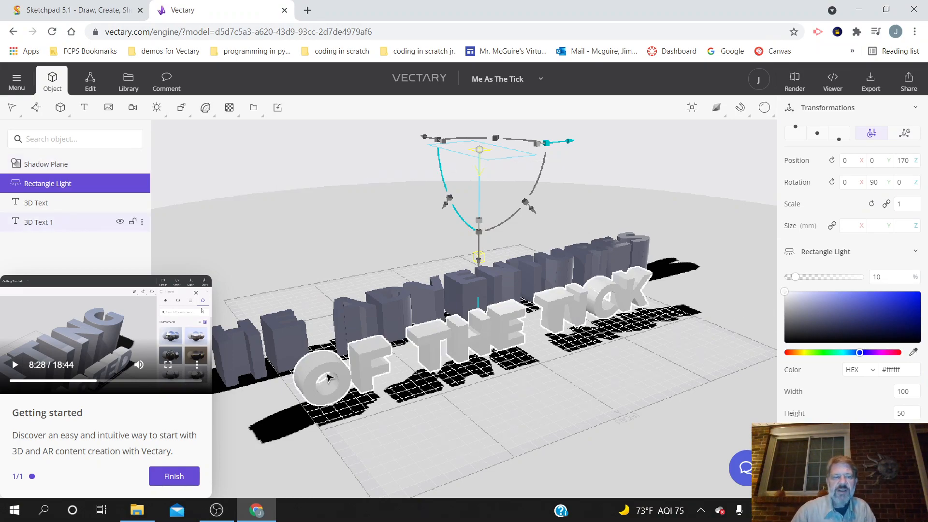
# Step: Open the asset library, move the tutorial window clear of its collections, and play the tutorial up to 8:31
pyautogui.click(128, 83)
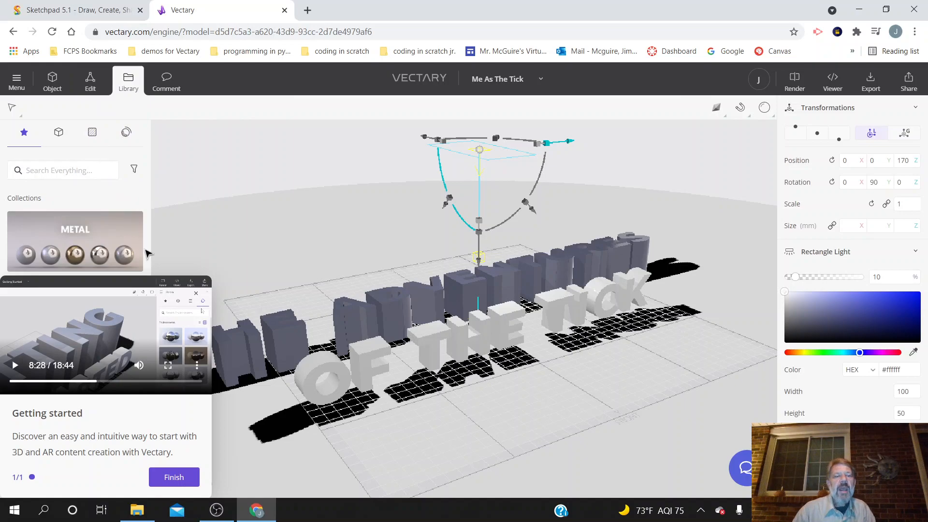
pyautogui.moveTo(130, 286); pyautogui.dragTo(866, 268)
pyautogui.click(732, 348)
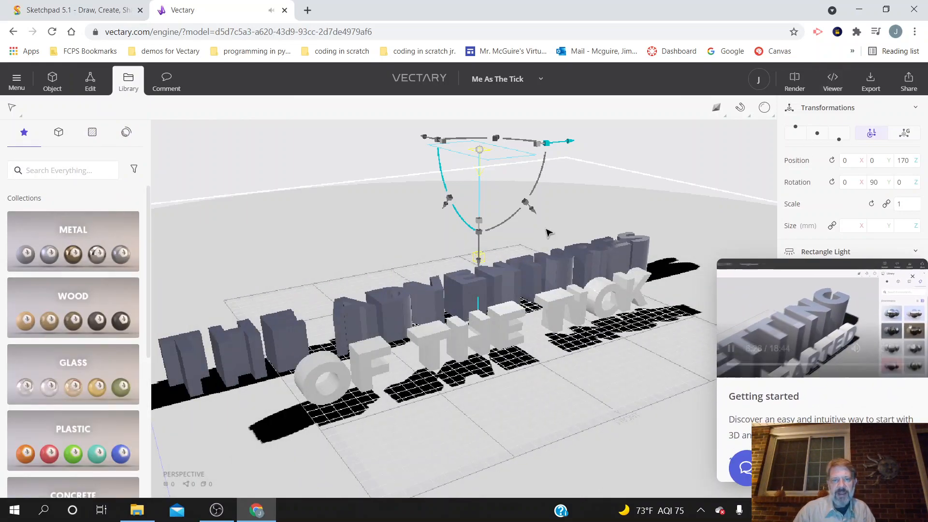
pyautogui.click(731, 348)
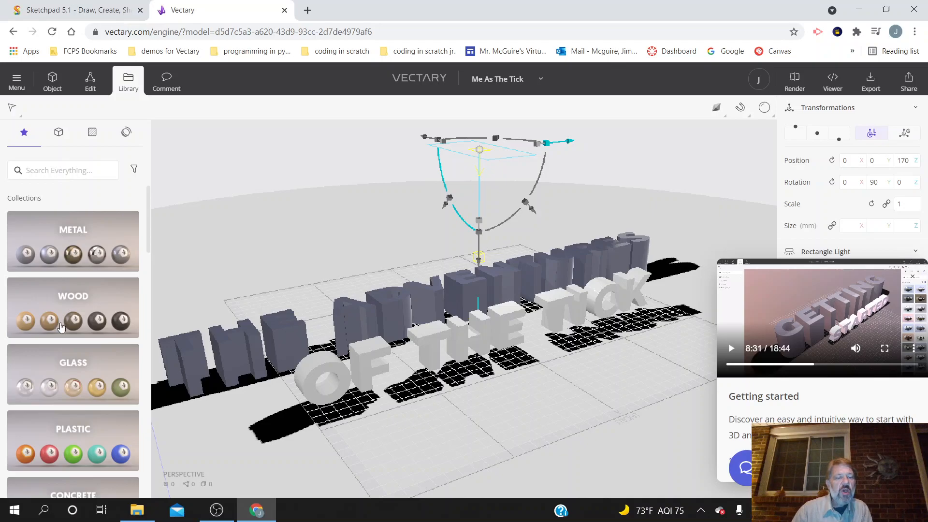
# Step: Apply a purple material from the Glass collection to the OF THE TICK text
pyautogui.click(70, 377)
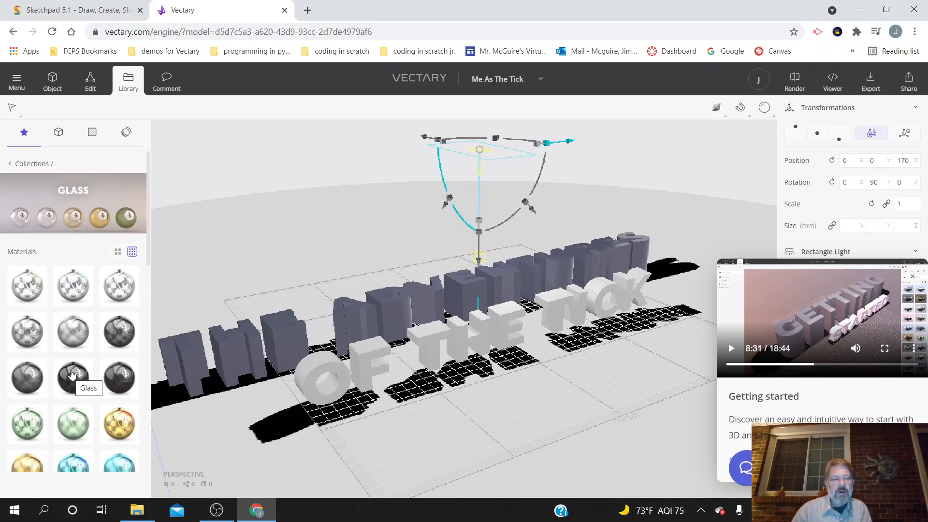
pyautogui.scroll(-3, 72, 372)
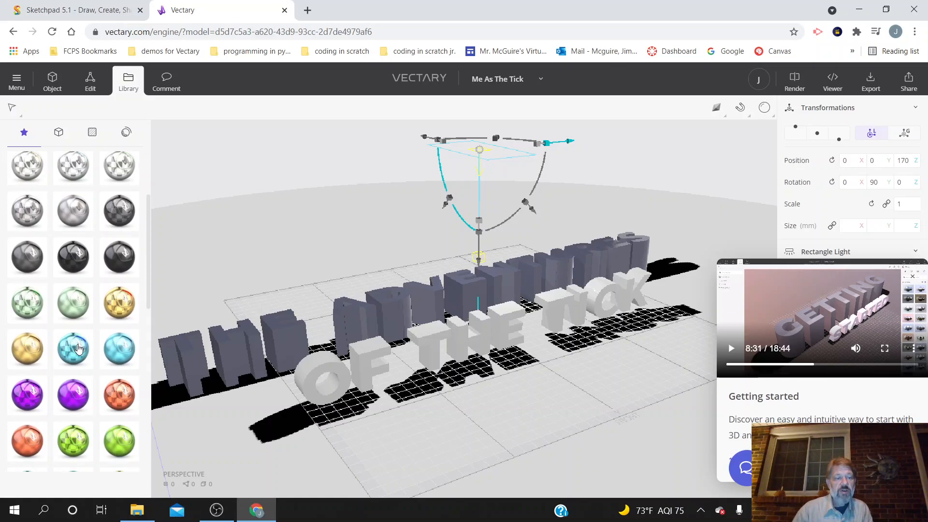
pyautogui.click(79, 349)
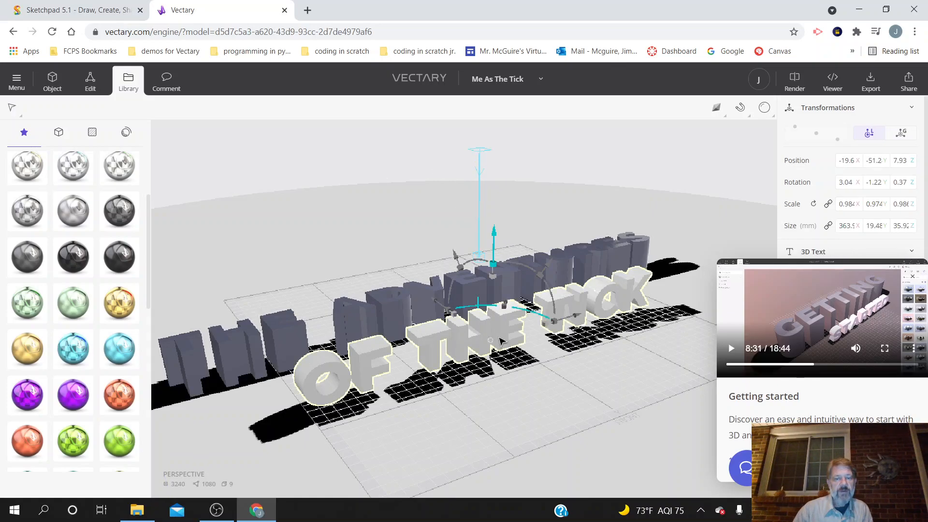
pyautogui.click(68, 394)
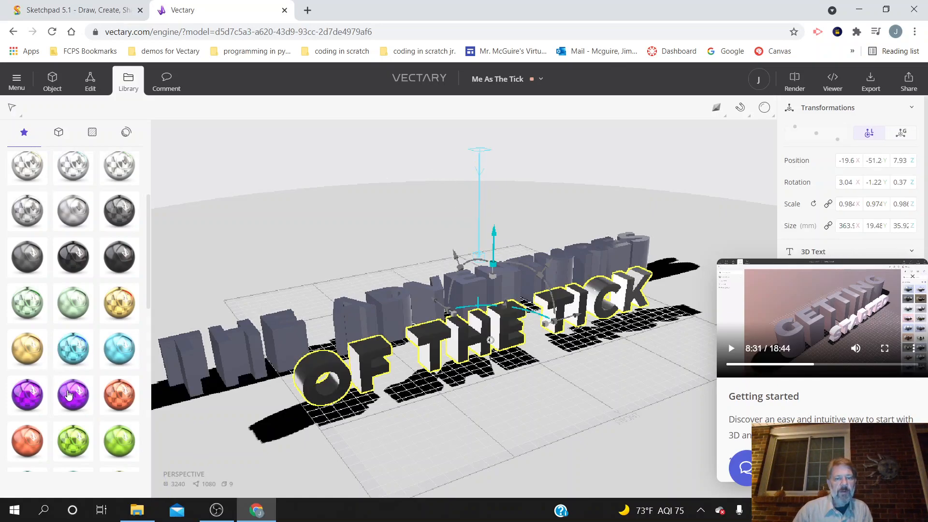
# Step: Start the Instant render preview at Low quality to check the glass text, and look through the remaining Glass materials
pyautogui.moveTo(764, 107)
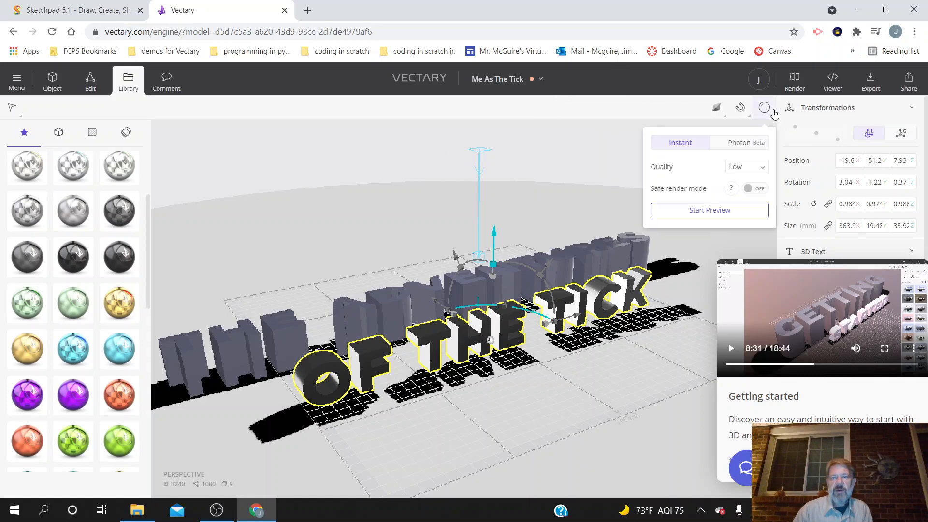
pyautogui.click(747, 219)
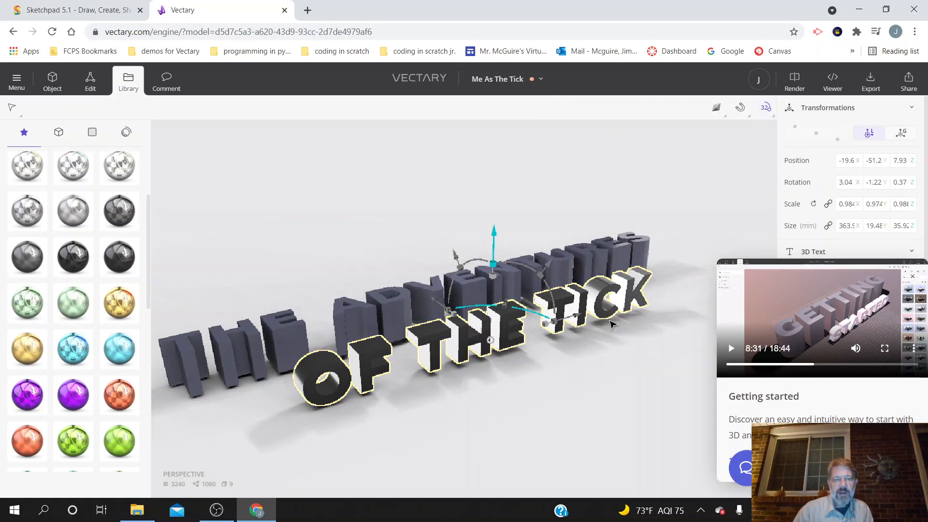
pyautogui.moveTo(599, 360); pyautogui.dragTo(609, 379)
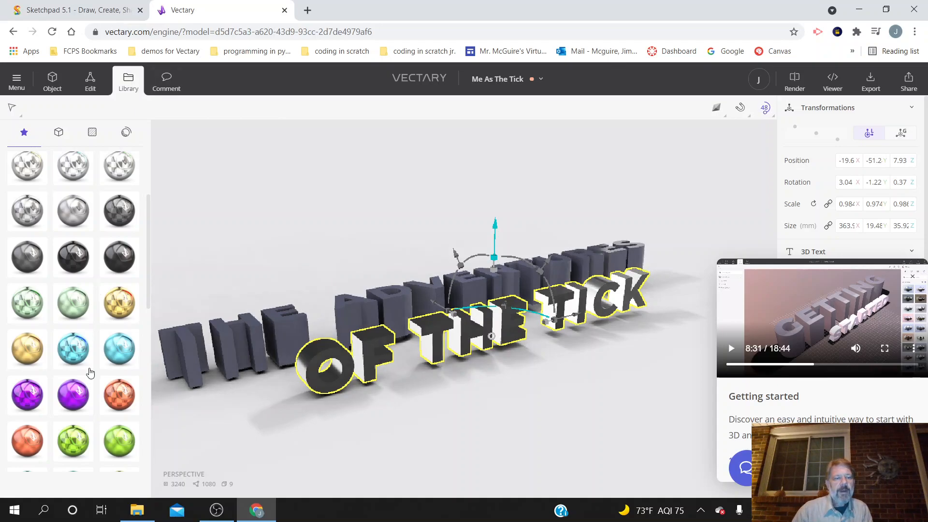
pyautogui.scroll(-5, 89, 374)
pyautogui.scroll(-5, 89, 375)
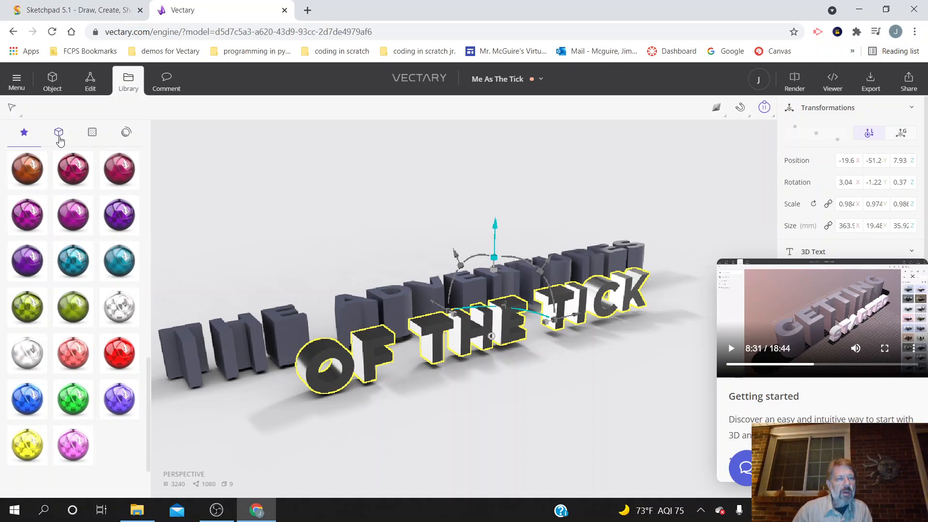
pyautogui.click(14, 111)
pyautogui.click(90, 87)
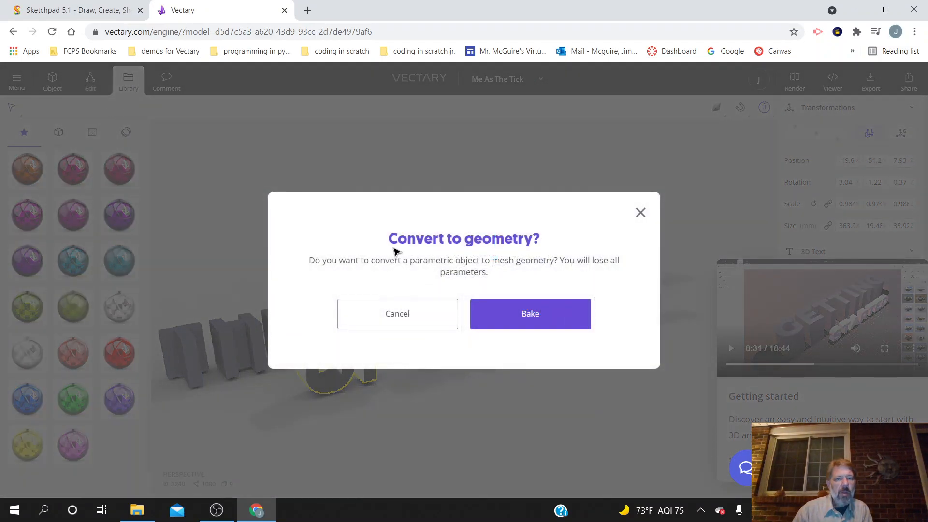
pyautogui.click(416, 311)
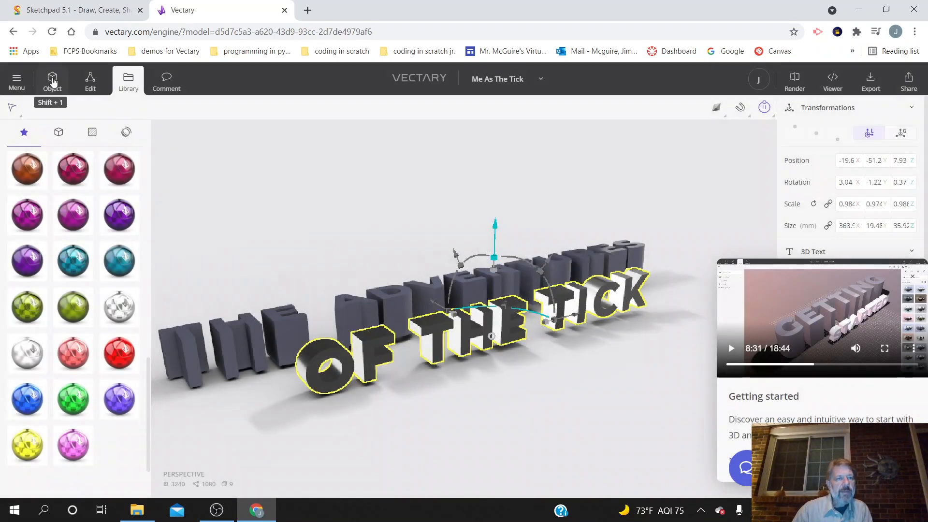
pyautogui.click(53, 82)
pyautogui.click(128, 81)
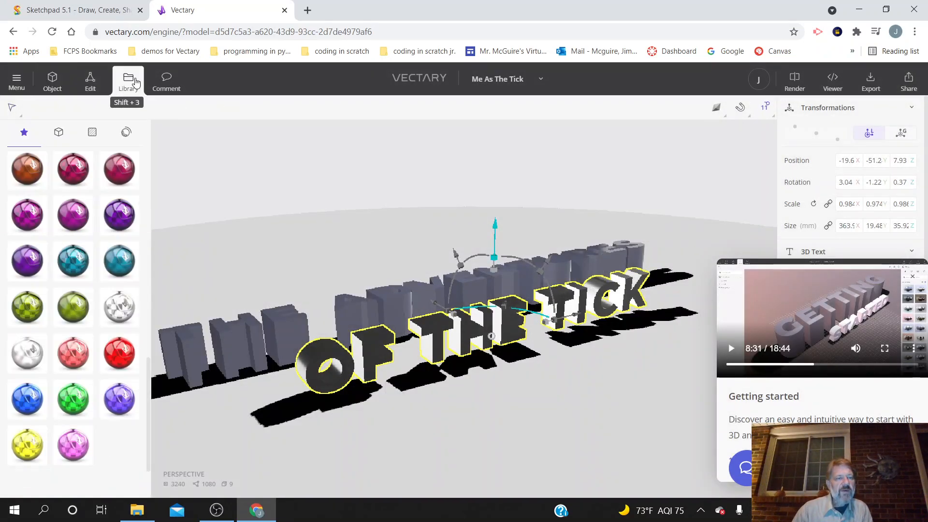
# Step: Return from the Glass materials to the library collections and look through them for another finish
pyautogui.scroll(5, 73, 193)
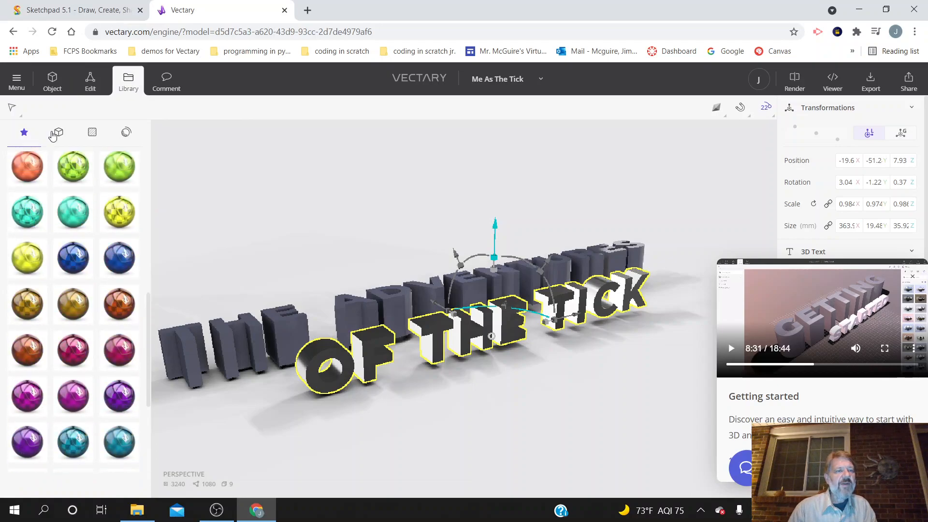
pyautogui.scroll(3, 73, 193)
pyautogui.scroll(4, 73, 194)
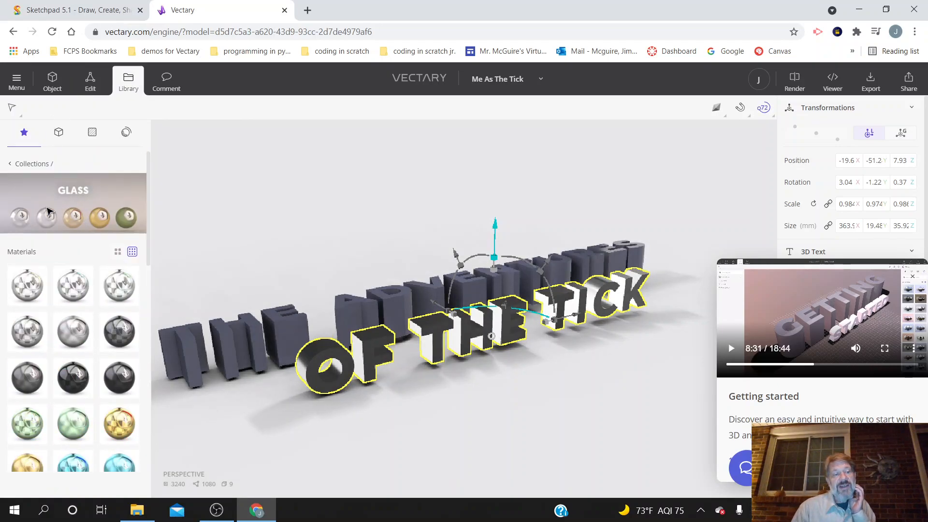
pyautogui.click(12, 165)
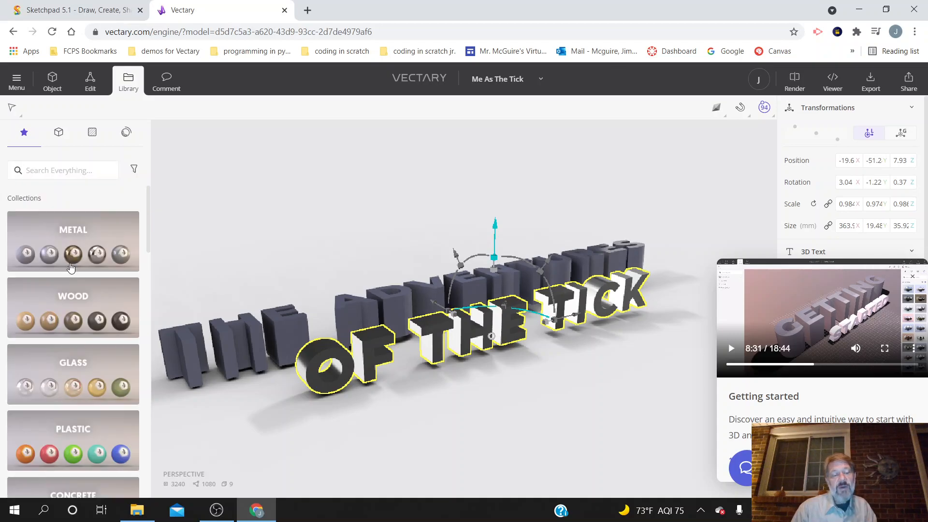
pyautogui.scroll(-6, 71, 267)
pyautogui.scroll(-1, 71, 271)
pyautogui.scroll(5, 70, 271)
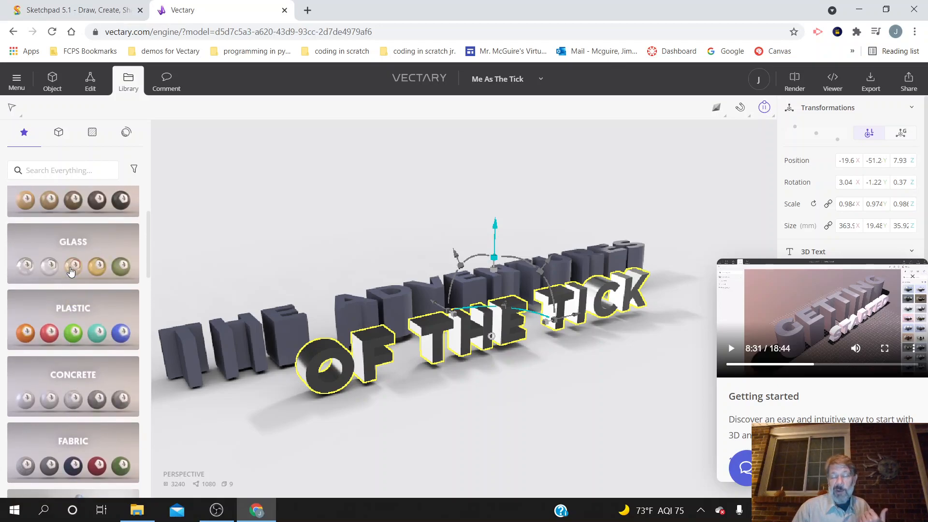
pyautogui.scroll(3, 70, 271)
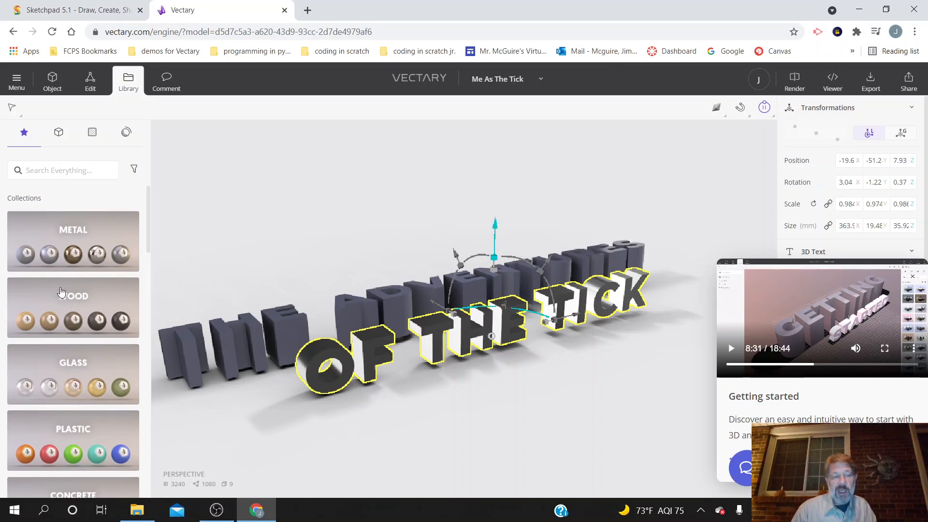
# Step: Apply a material from the Wood collection to the OF THE TICK text
pyautogui.click(65, 317)
pyautogui.scroll(-5, 101, 357)
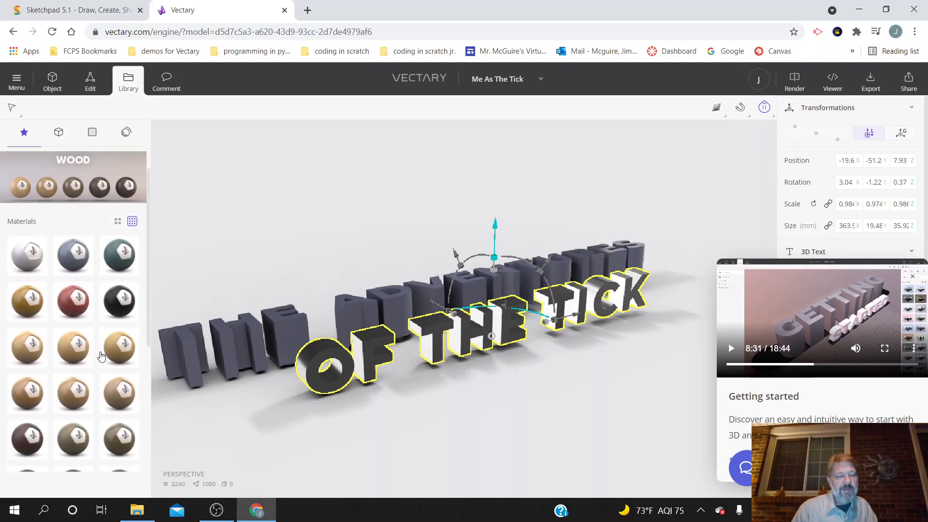
pyautogui.scroll(-2, 121, 399)
pyautogui.click(73, 398)
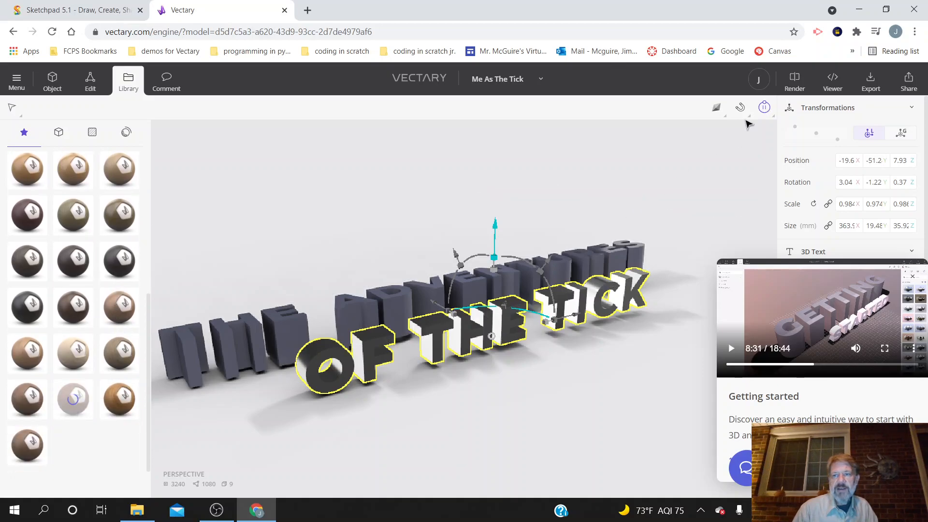
# Step: Stop the render preview and replay the Getting started video full screen from about 8:32, pausing it before returning to the scene
pyautogui.moveTo(765, 107)
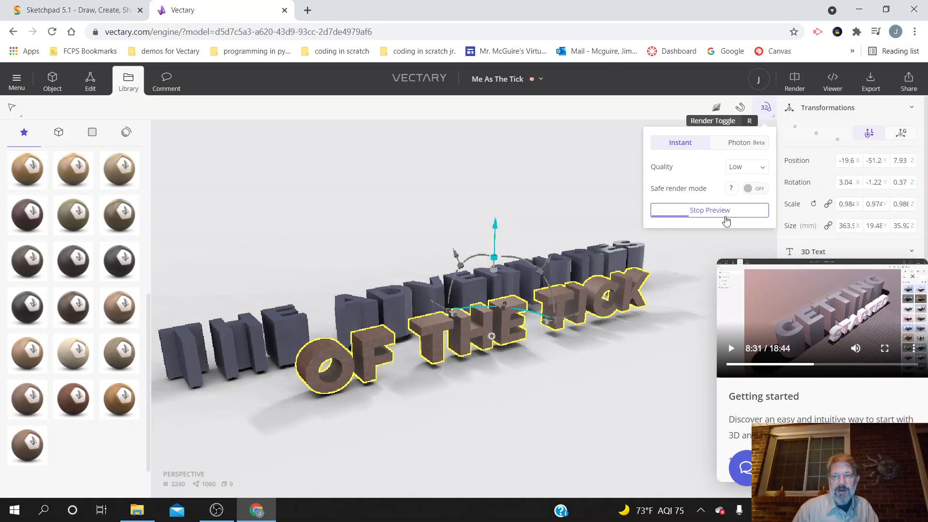
pyautogui.click(726, 221)
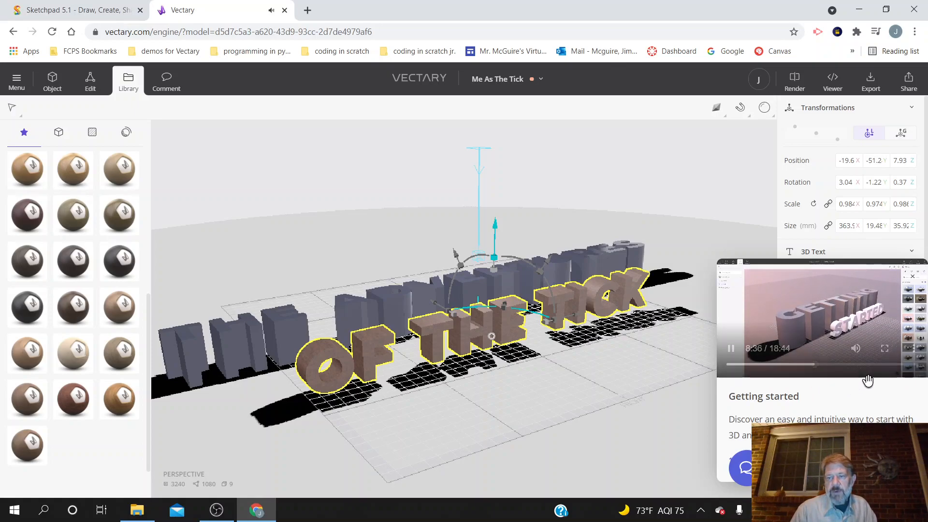
pyautogui.click(885, 348)
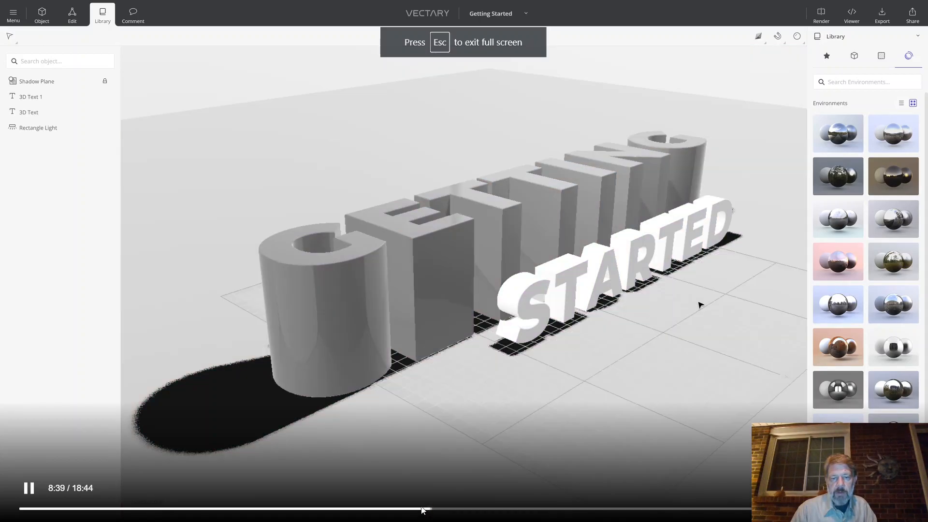
pyautogui.click(421, 508)
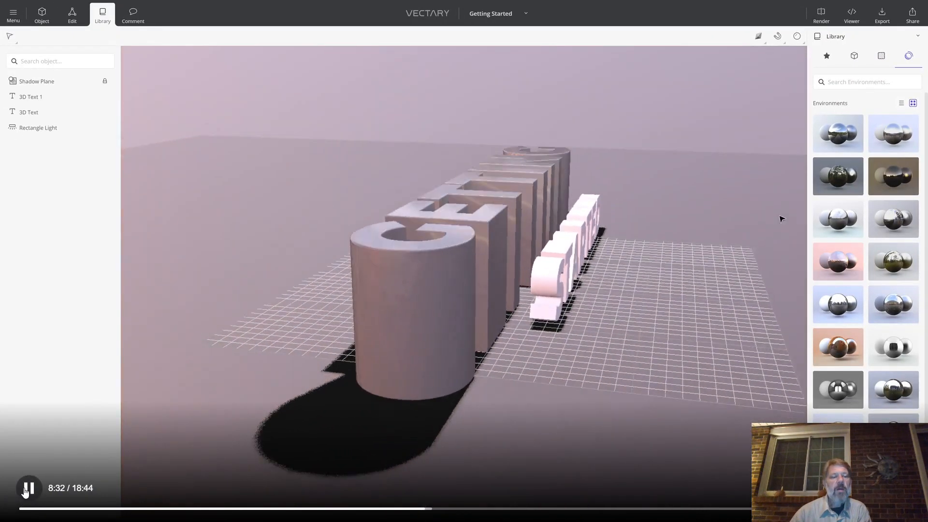
pyautogui.click(28, 489)
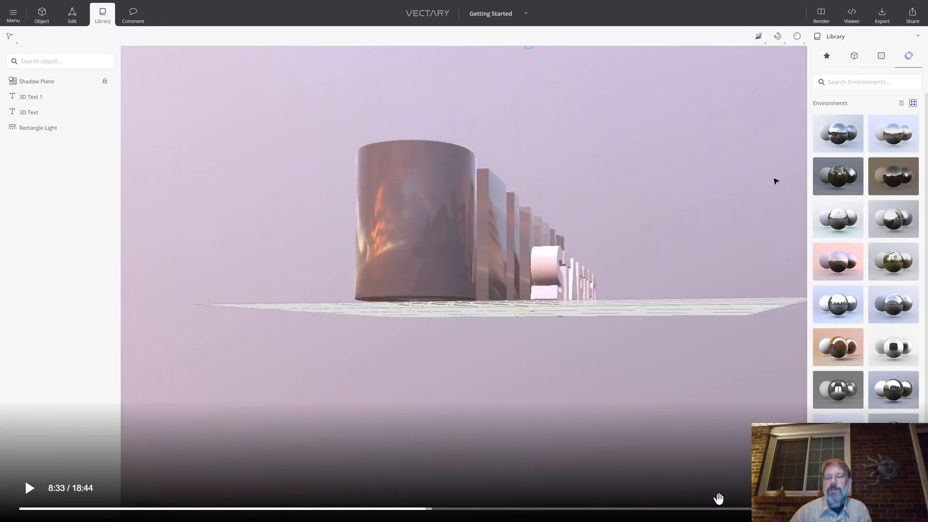
pyautogui.press('Escape')
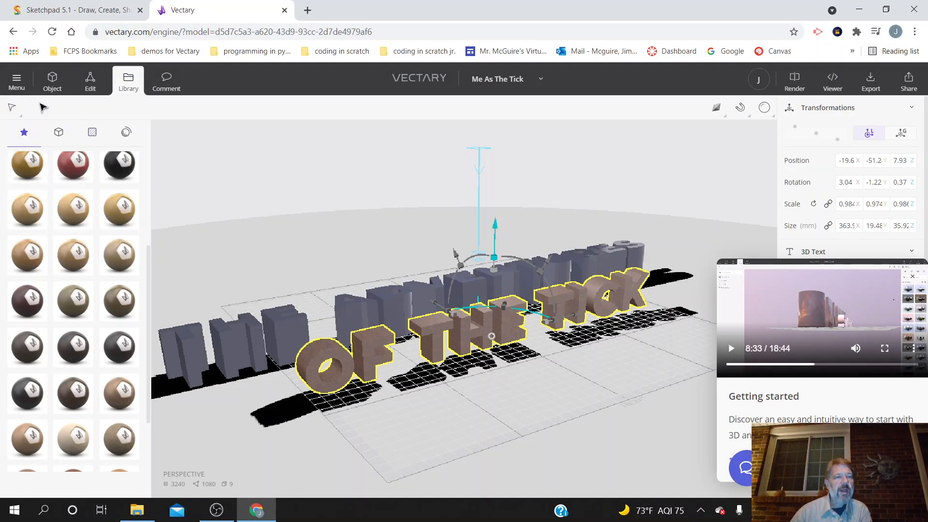
# Step: Apply a bright blue material from the Fabric collection to the ground plane beneath the 3D texts
pyautogui.moveTo(150, 291); pyautogui.dragTo(111, 160)
pyautogui.click(10, 164)
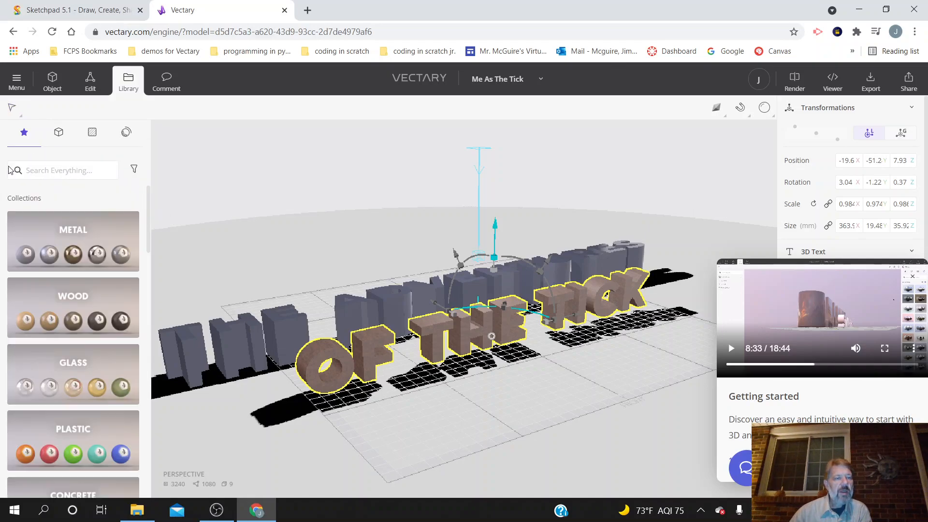
pyautogui.scroll(-5, 83, 250)
pyautogui.scroll(3, 87, 256)
pyautogui.click(90, 259)
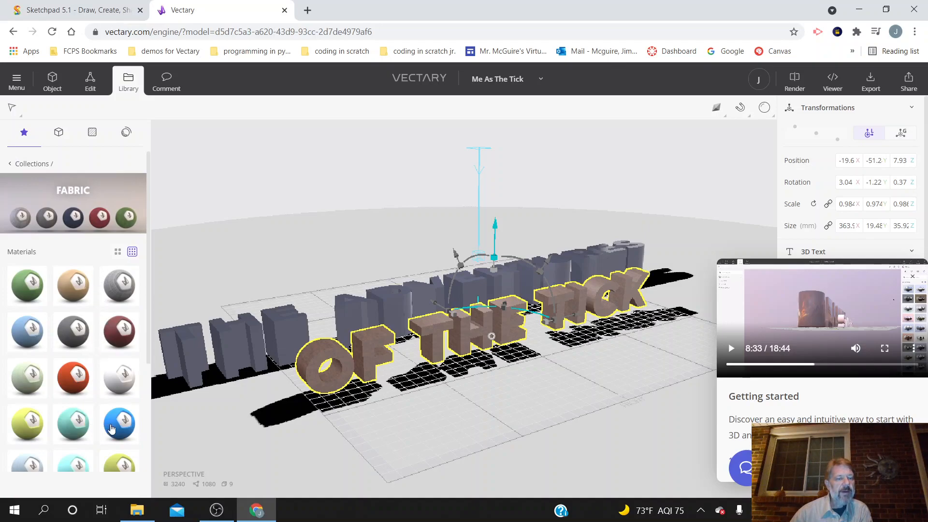
pyautogui.scroll(-1, 110, 428)
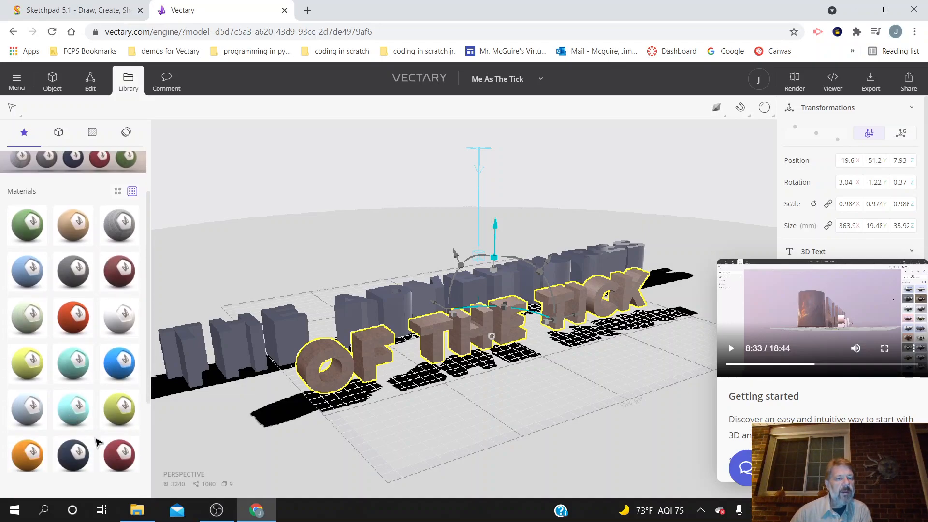
pyautogui.moveTo(120, 368); pyautogui.dragTo(251, 428)
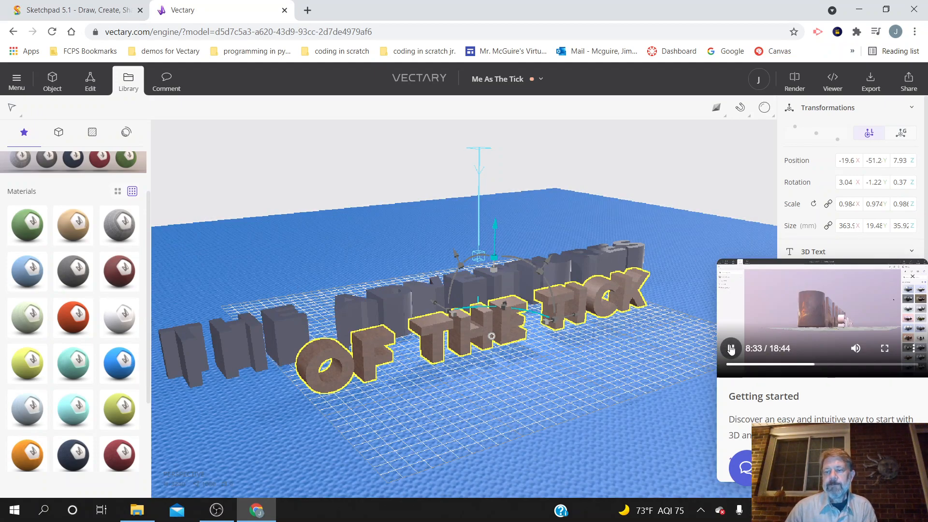
# Step: Watch the Getting started video full screen from 8:33 through the background colour and camera parts, pausing at 9:20
pyautogui.click(731, 349)
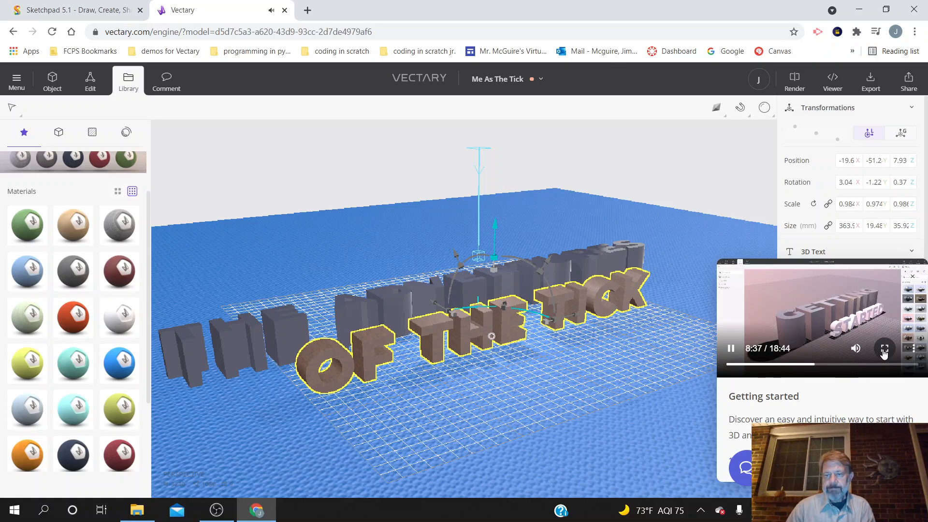
pyautogui.click(884, 349)
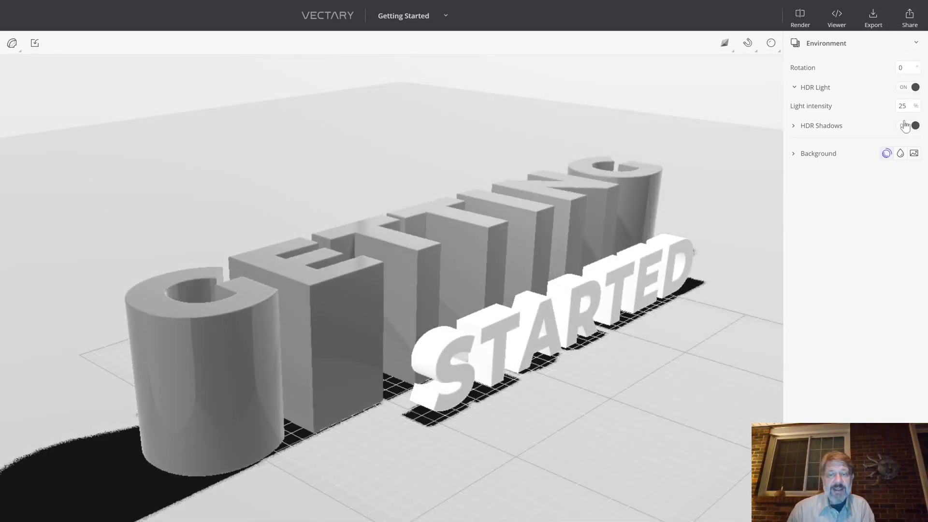
pyautogui.click(901, 154)
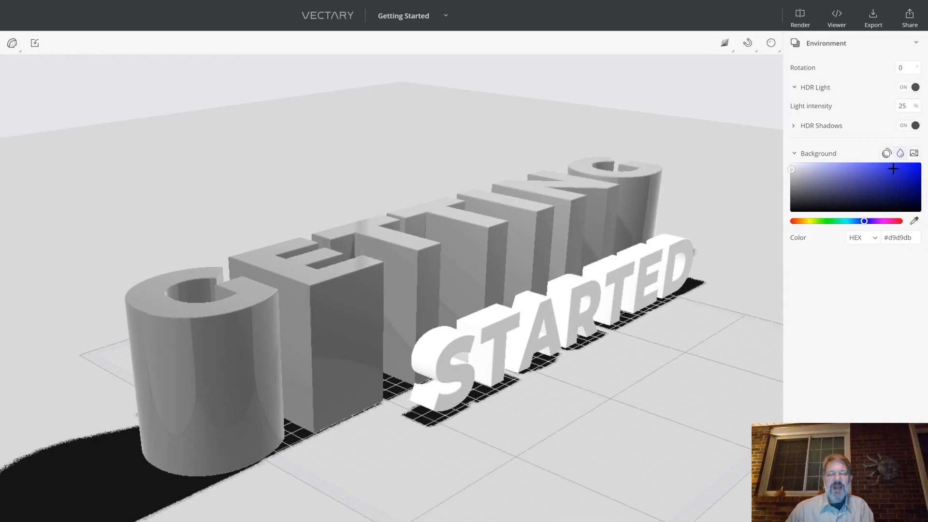
pyautogui.moveTo(866, 224); pyautogui.dragTo(811, 225)
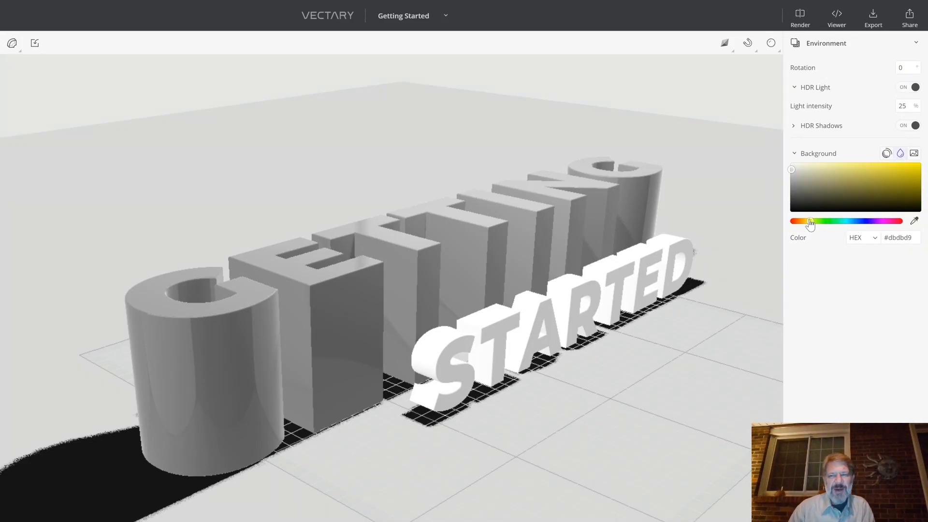
pyautogui.moveTo(790, 168); pyautogui.dragTo(800, 160)
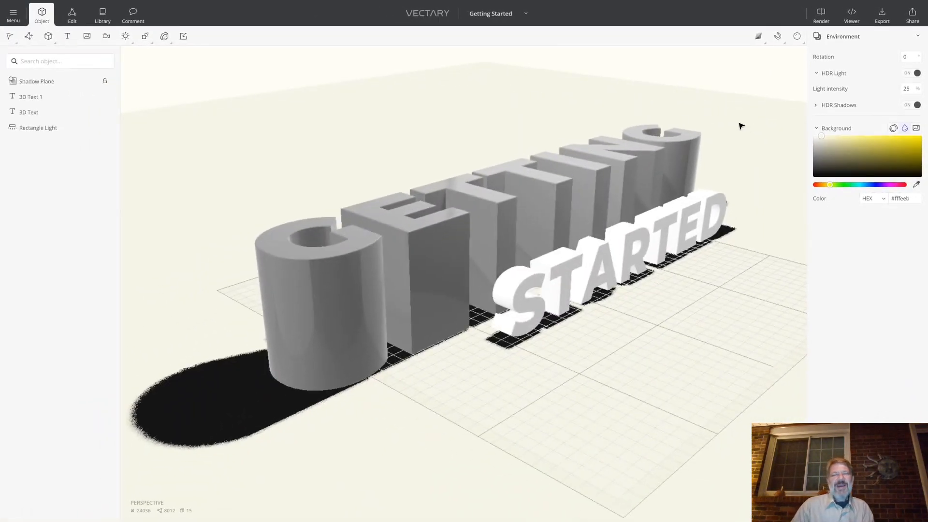
pyautogui.moveTo(741, 126); pyautogui.dragTo(710, 154, button='right')
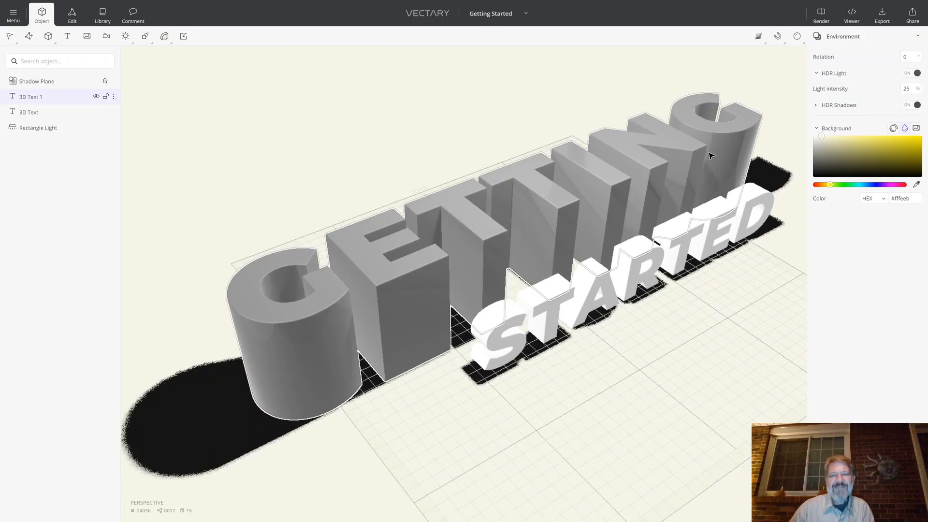
pyautogui.scroll(-5, 468, 257)
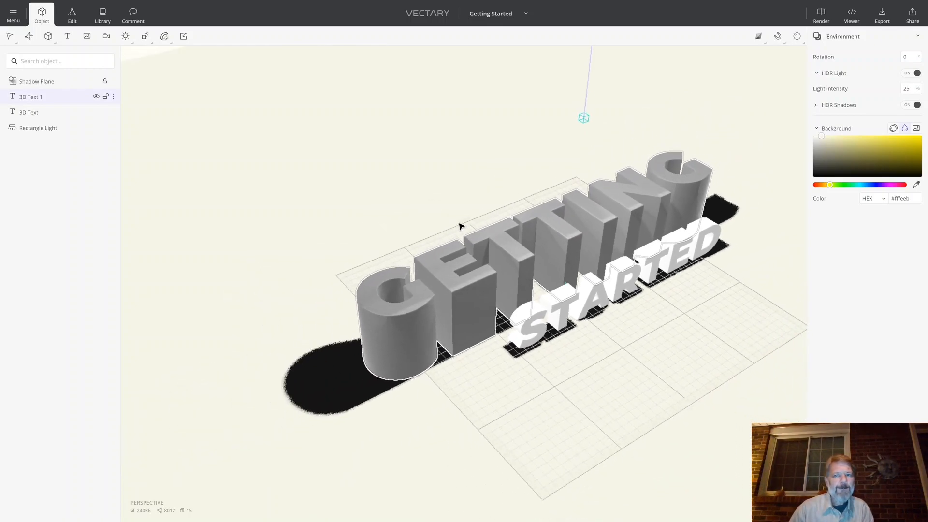
pyautogui.moveTo(460, 222); pyautogui.dragTo(408, 216, button='middle')
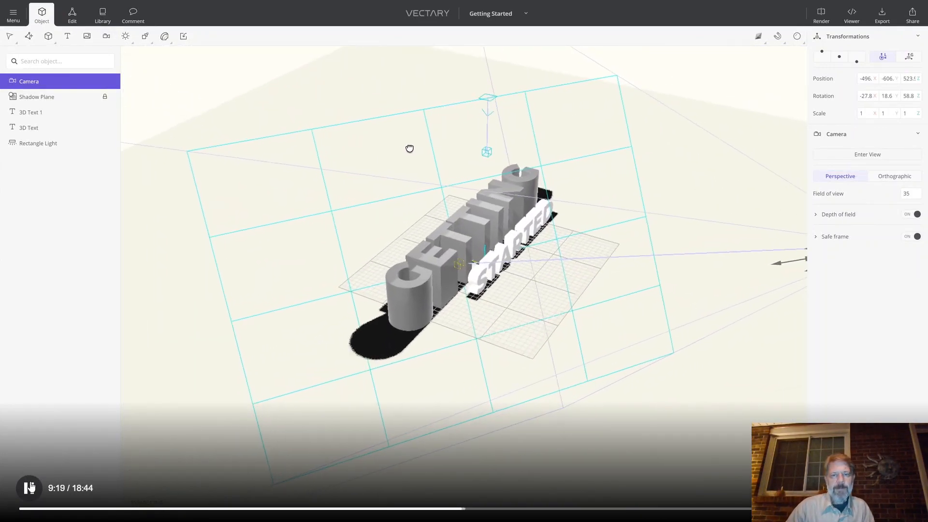
pyautogui.click(30, 487)
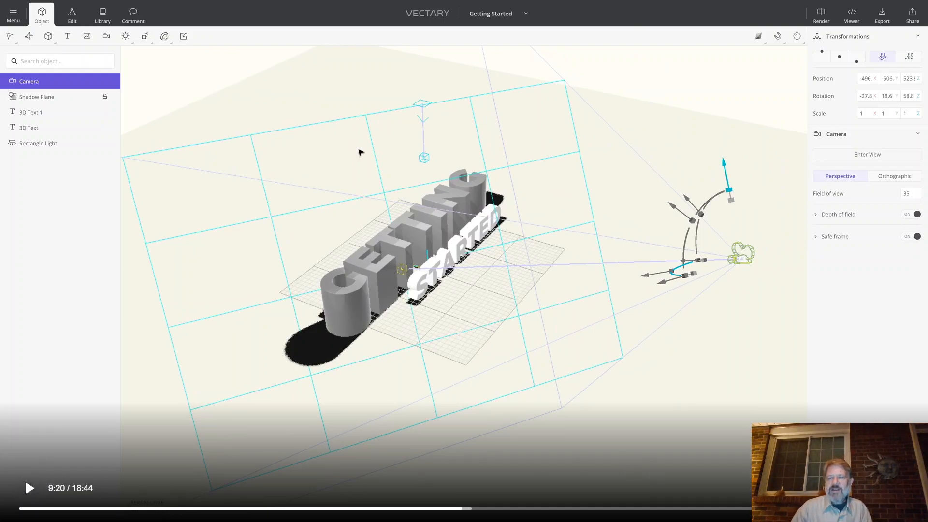
pyautogui.press('Escape')
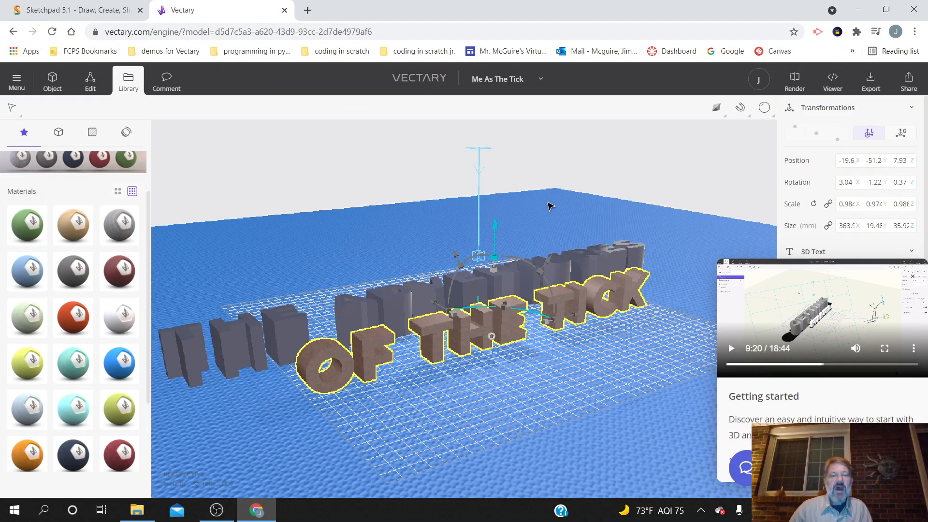
# Step: Add a camera to the scene from an angled view that frames both 3D texts on the blue ground plane
pyautogui.moveTo(231, 291); pyautogui.dragTo(309, 369, button='right')
pyautogui.scroll(-2, 309, 369)
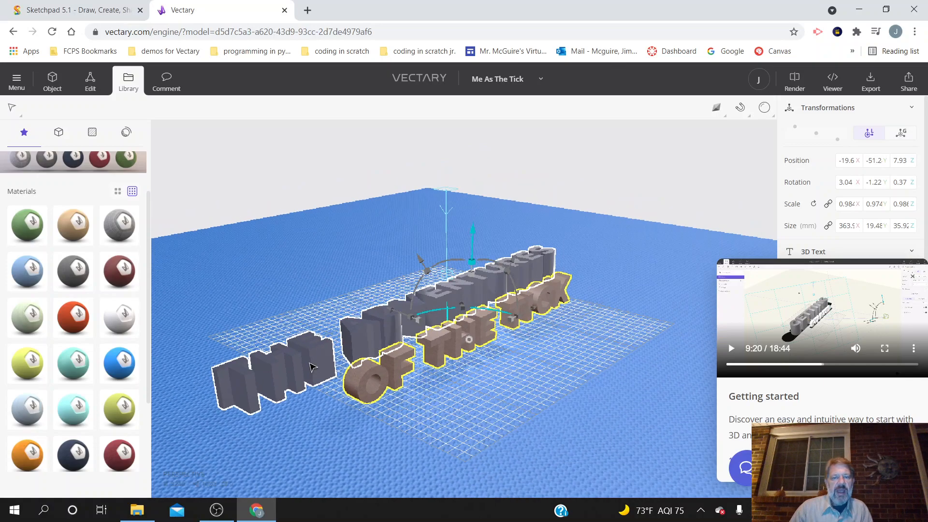
pyautogui.scroll(1, 316, 362)
pyautogui.moveTo(318, 366); pyautogui.dragTo(347, 333, button='middle')
pyautogui.moveTo(347, 334); pyautogui.dragTo(356, 305, button='right')
pyautogui.scroll(-3, 356, 307)
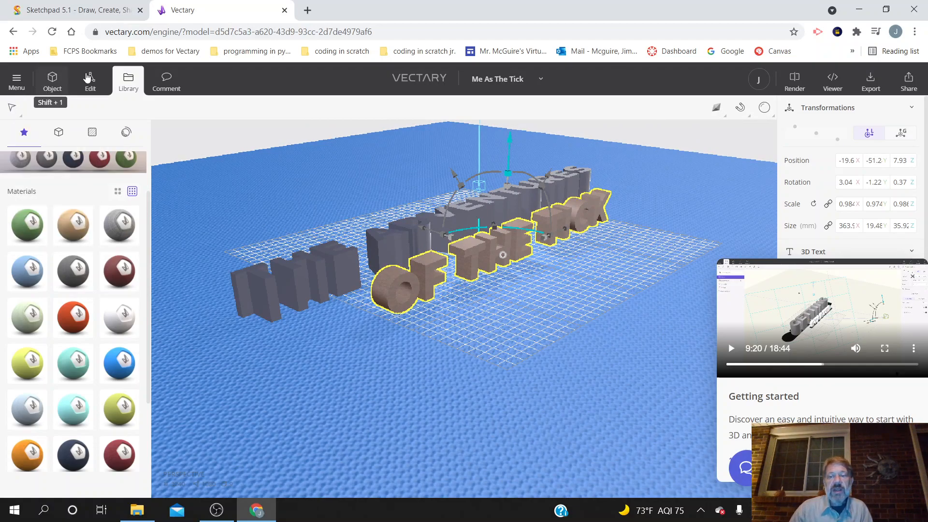
pyautogui.moveTo(672, 255); pyautogui.dragTo(612, 265)
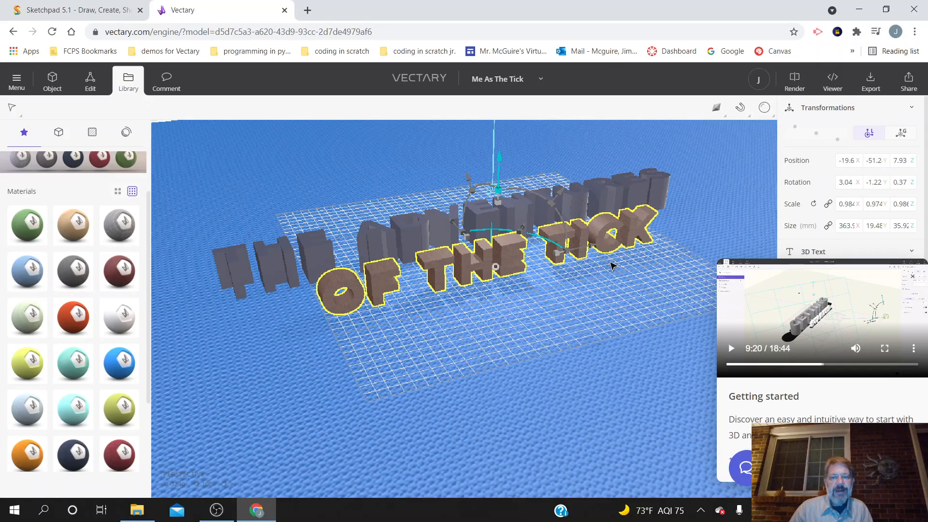
pyautogui.scroll(-3, 612, 264)
pyautogui.moveTo(674, 209); pyautogui.dragTo(553, 253)
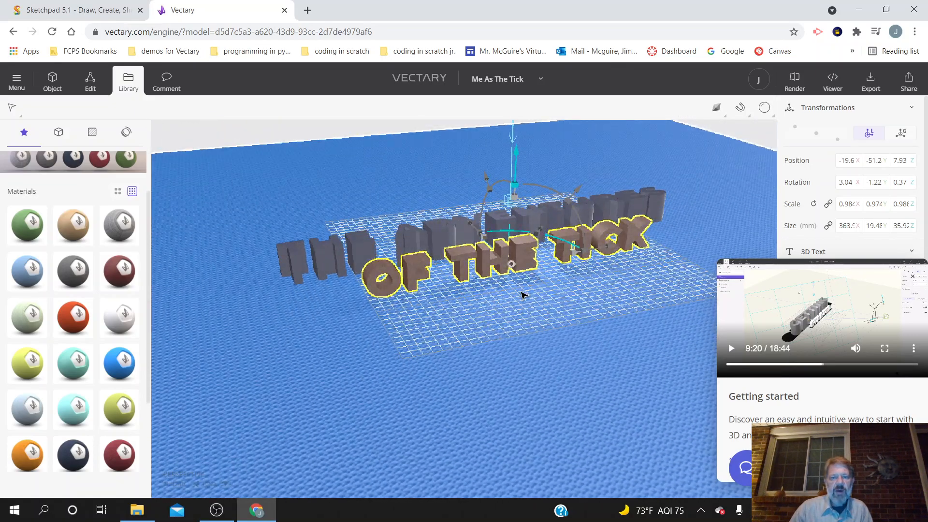
pyautogui.moveTo(521, 291); pyautogui.dragTo(474, 311, button='middle')
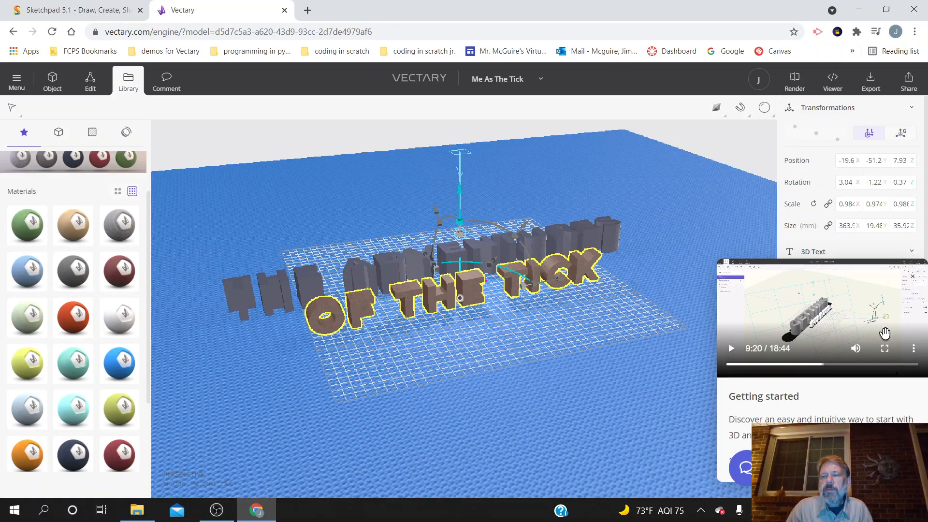
pyautogui.click(884, 348)
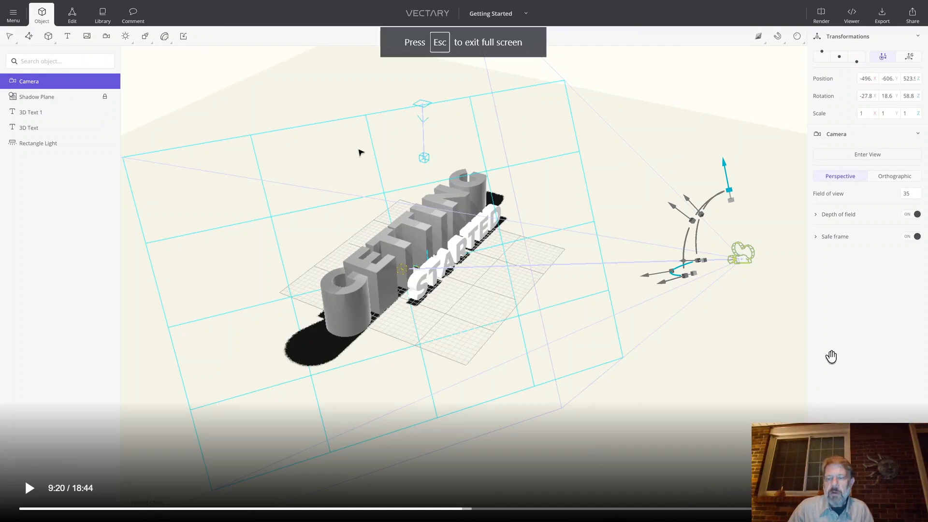
pyautogui.press('Escape')
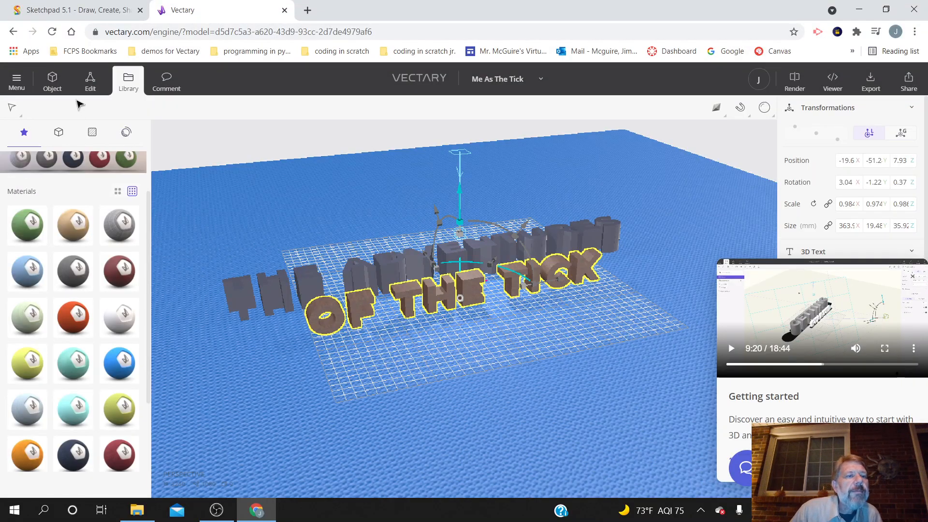
pyautogui.click(49, 91)
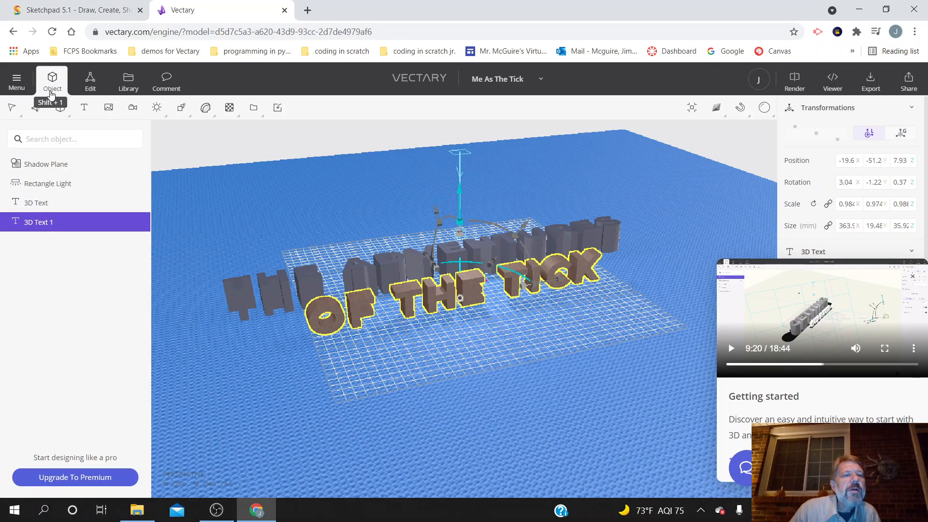
pyautogui.click(134, 109)
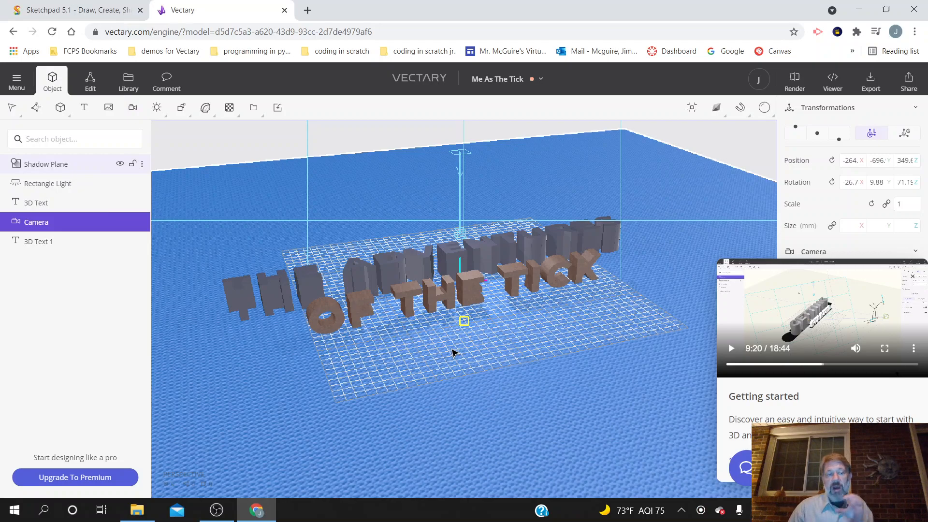
# Step: Watch the tutorial video's part on locking the camera full screen from 9:20, pausing at about 9:37
pyautogui.click(886, 349)
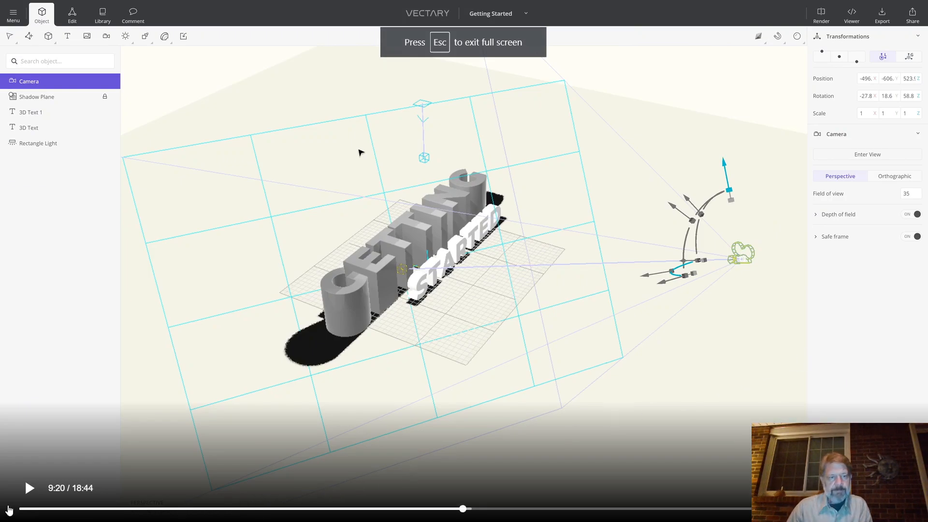
pyautogui.click(27, 491)
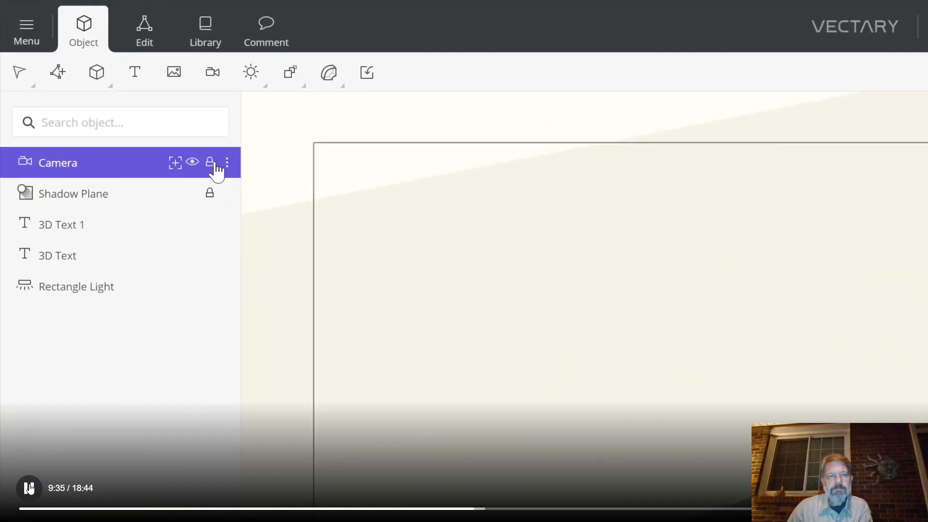
pyautogui.click(29, 488)
pyautogui.press('Escape')
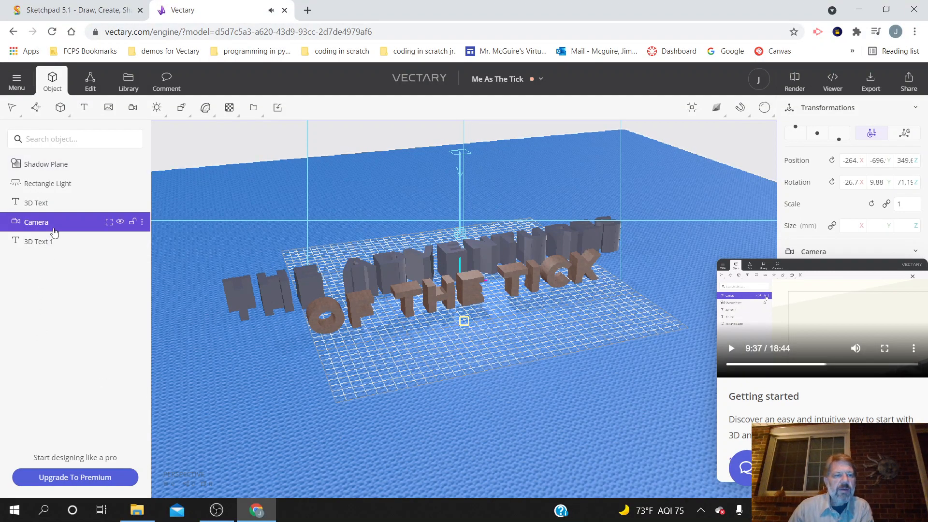
# Step: Lock the camera object and check its placement and frame around the 3D texts from outside its view
pyautogui.click(136, 222)
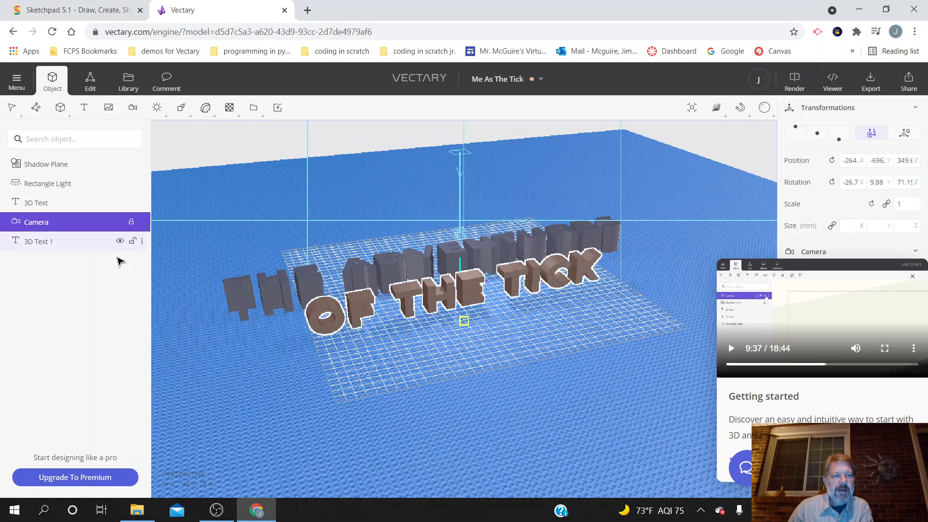
pyautogui.moveTo(283, 407); pyautogui.dragTo(325, 393)
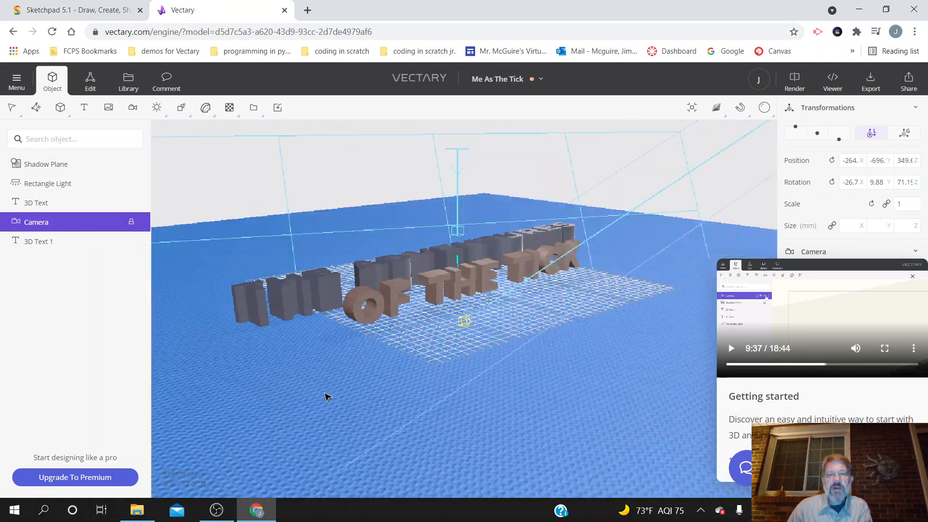
pyautogui.scroll(-2, 326, 396)
pyautogui.scroll(1, 406, 445)
pyautogui.scroll(-1, 406, 445)
pyautogui.moveTo(406, 450)
pyautogui.mouseDown()
pyautogui.moveTo(516, 433)
pyautogui.moveTo(387, 429)
pyautogui.moveTo(331, 442)
pyautogui.moveTo(314, 459)
pyautogui.moveTo(182, 451)
pyautogui.moveTo(395, 448)
pyautogui.mouseUp()
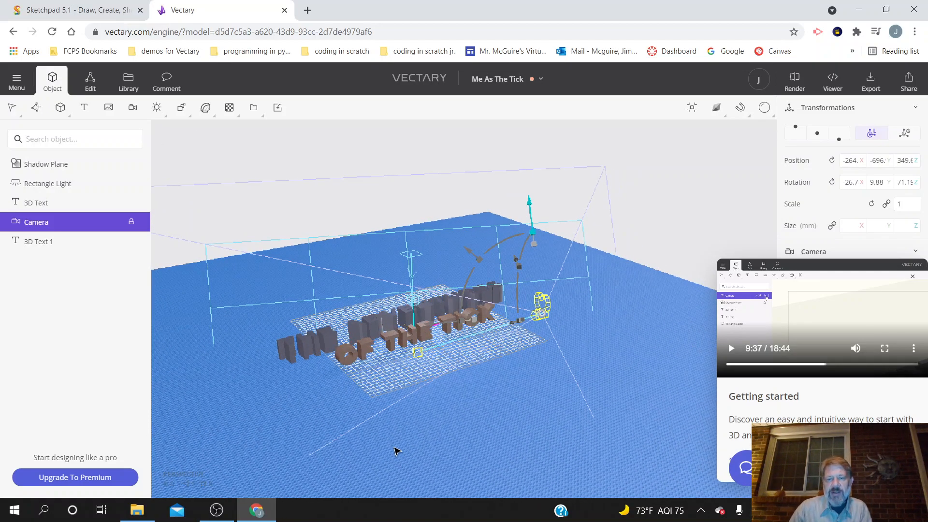
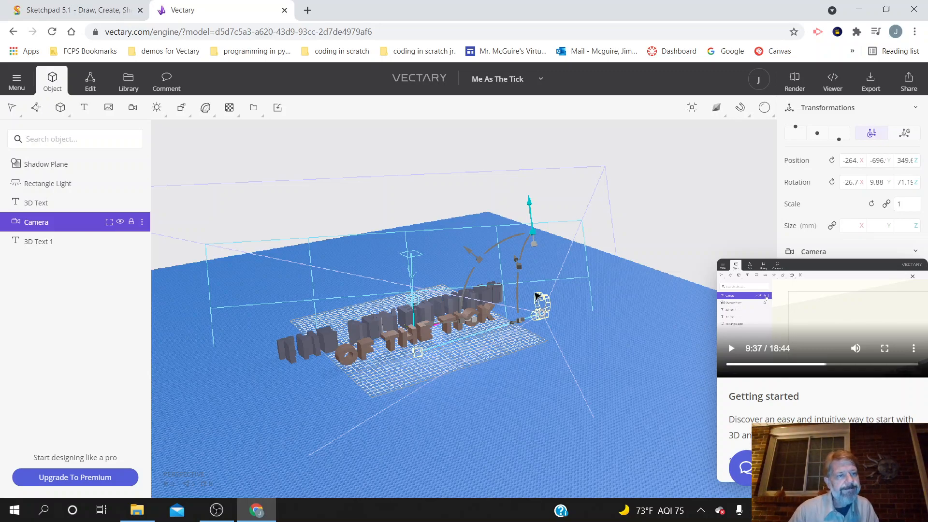
# Step: Watch the Getting started video full screen from 9:37 through the part on adding a box and applying marble, pausing at 10:13
pyautogui.click(732, 349)
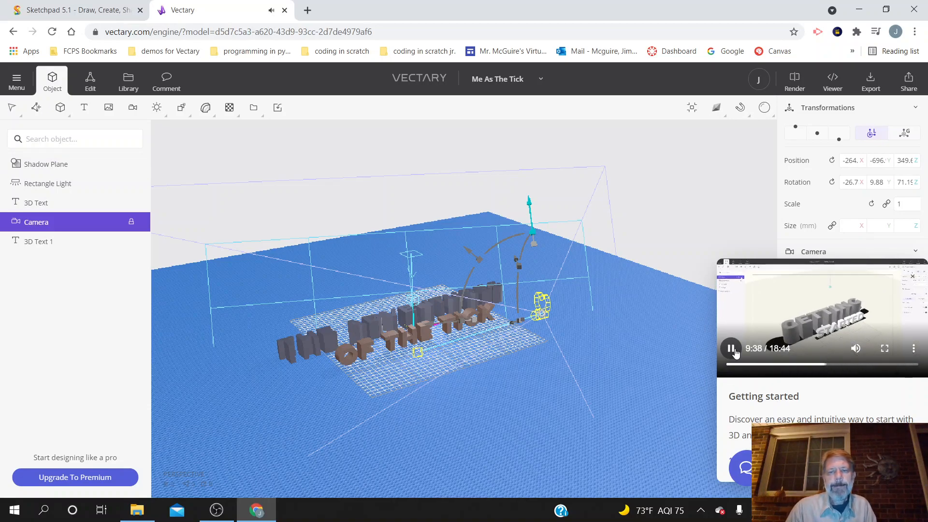
pyautogui.click(884, 348)
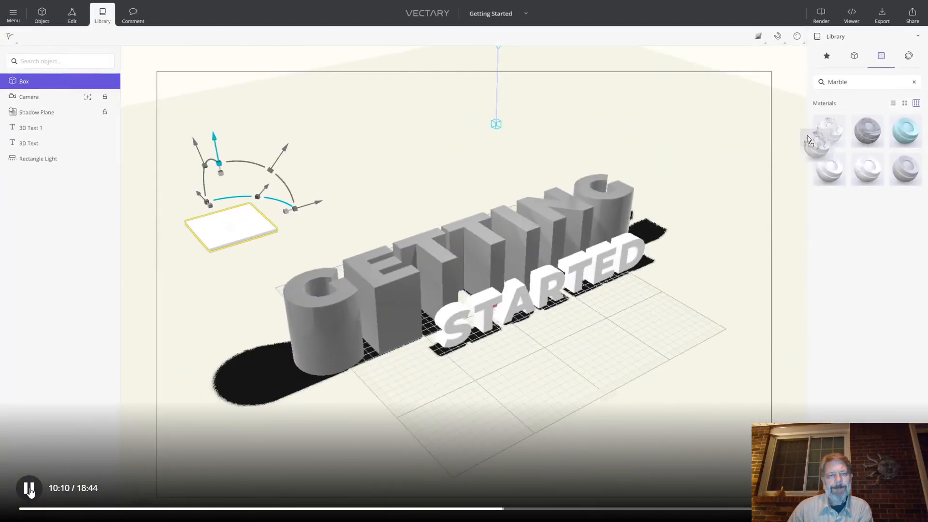
pyautogui.click(29, 489)
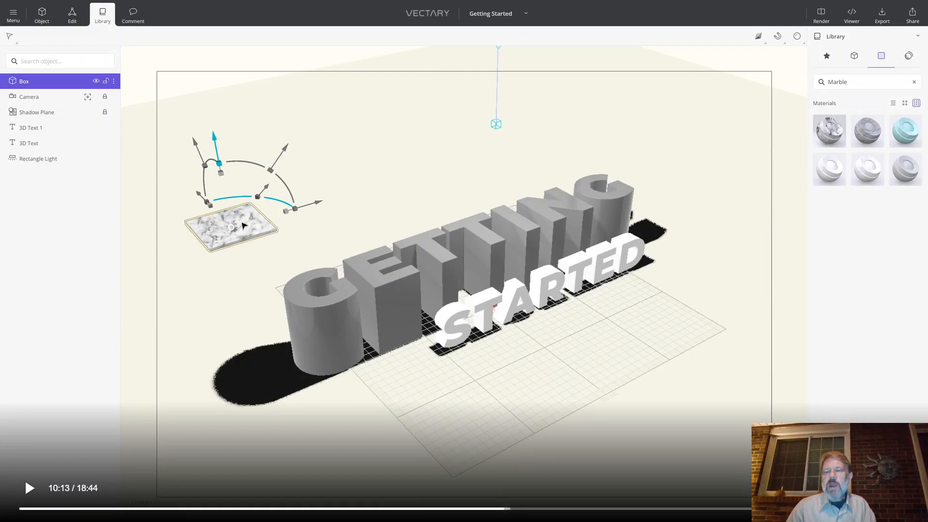
pyautogui.press('Escape')
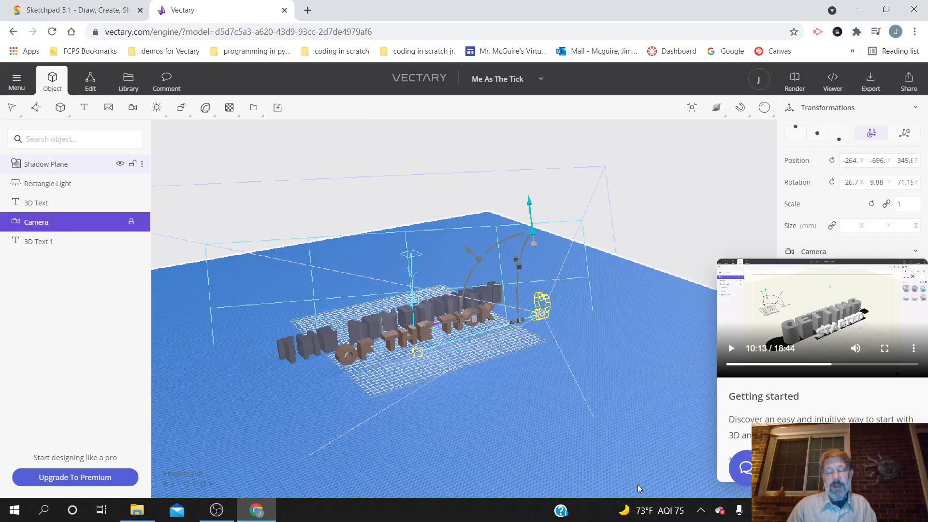
# Step: Add a box primitive and place it on the ground behind the word THE, at about X -192, Y 208
pyautogui.moveTo(398, 449); pyautogui.dragTo(288, 471, button='right')
pyautogui.scroll(1, 299, 458)
pyautogui.scroll(3, 309, 452)
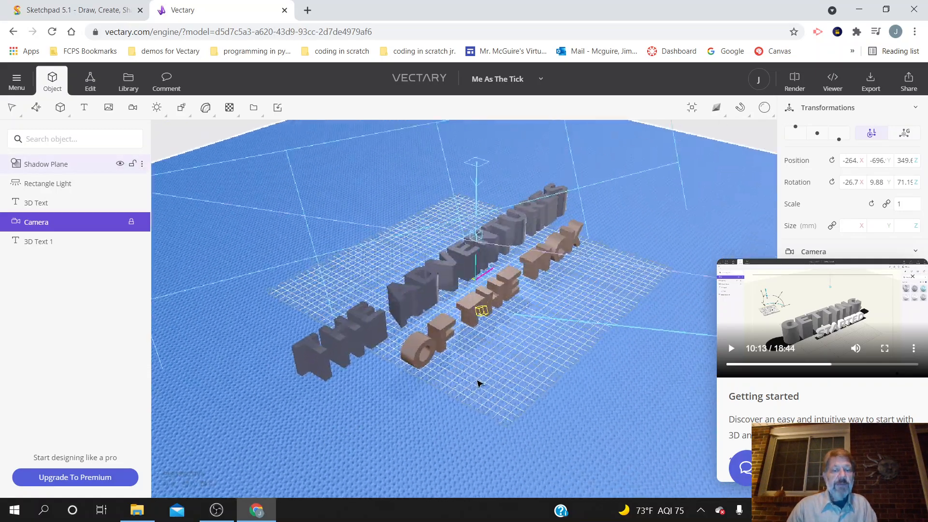
pyautogui.moveTo(570, 371); pyautogui.dragTo(512, 383, button='right')
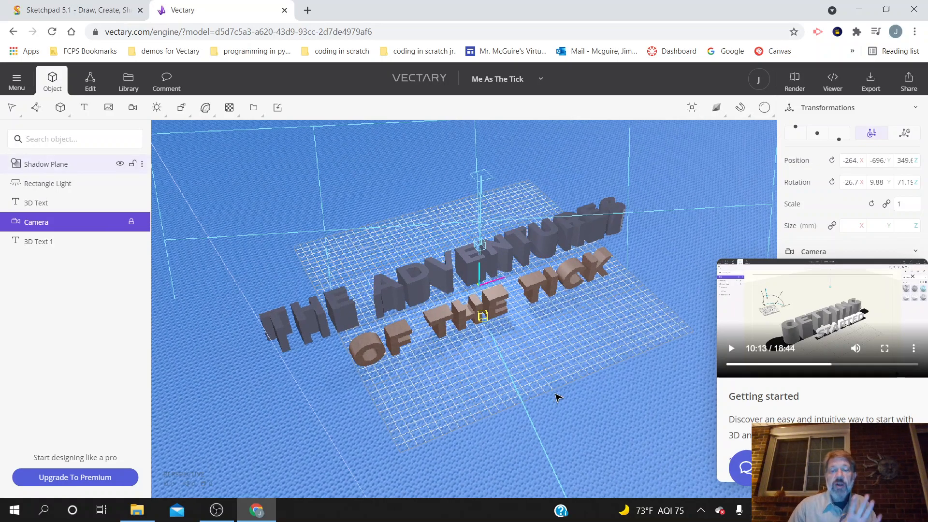
pyautogui.moveTo(288, 424)
pyautogui.mouseDown(button='right')
pyautogui.moveTo(288, 408)
pyautogui.moveTo(301, 422)
pyautogui.mouseUp(button='right')
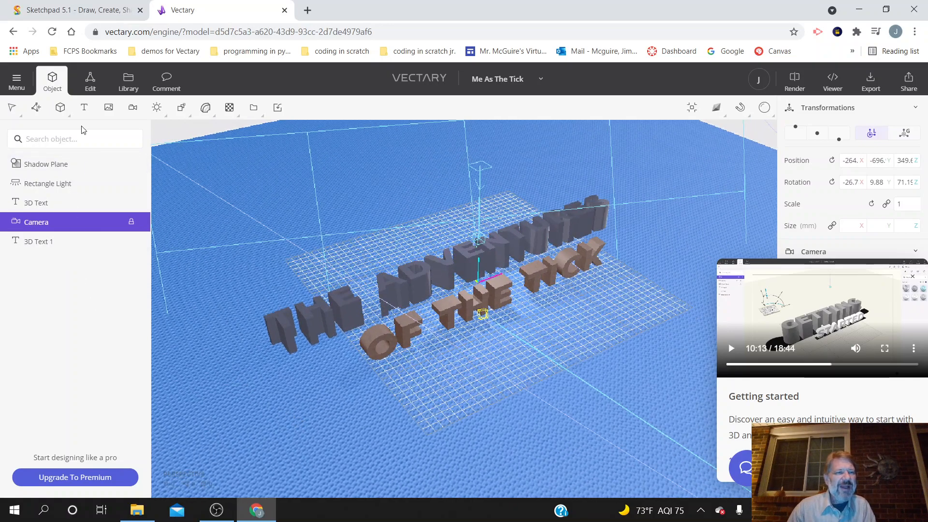
pyautogui.click(60, 107)
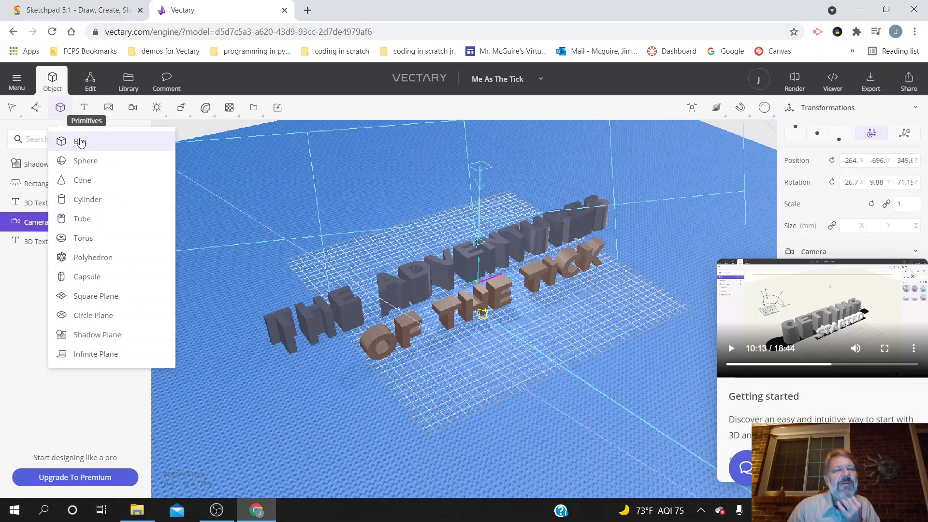
pyautogui.click(80, 142)
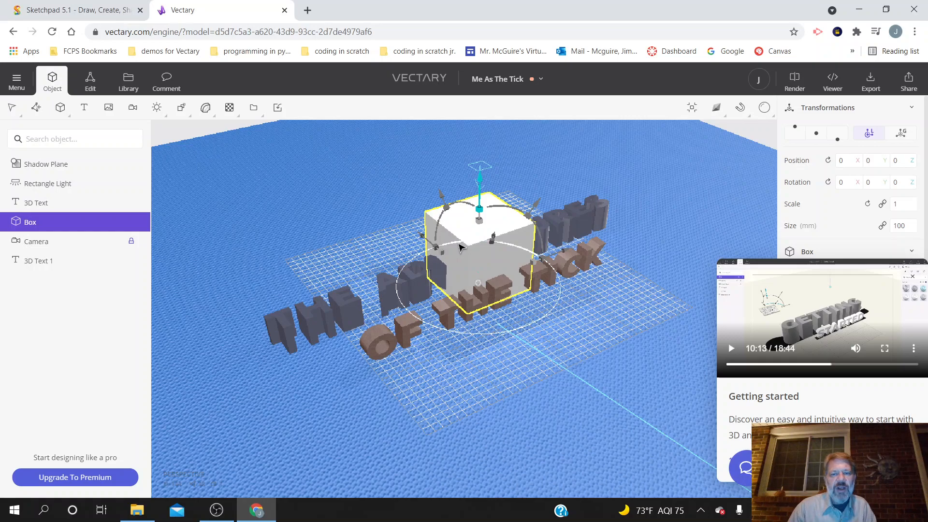
pyautogui.moveTo(469, 245)
pyautogui.mouseDown()
pyautogui.moveTo(309, 225)
pyautogui.moveTo(475, 231)
pyautogui.mouseUp()
pyautogui.moveTo(477, 283); pyautogui.dragTo(278, 265)
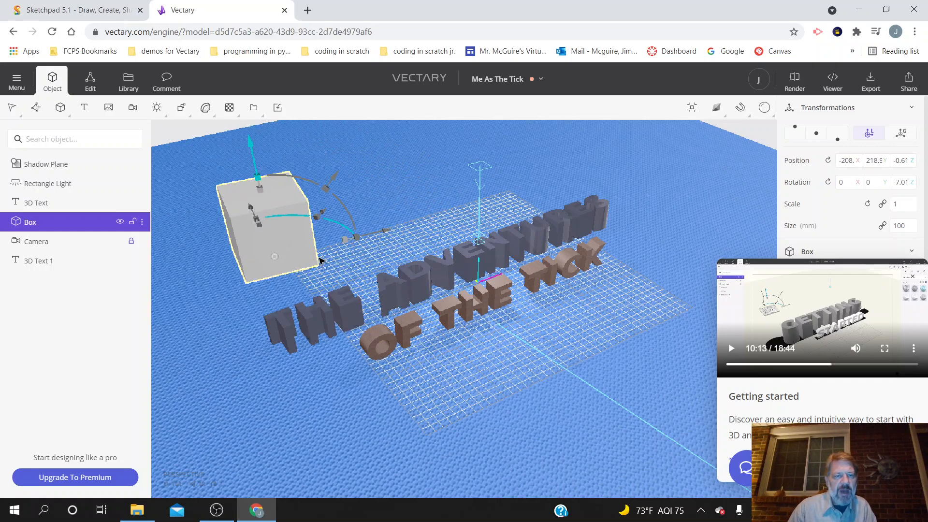
pyautogui.moveTo(368, 236); pyautogui.dragTo(379, 234)
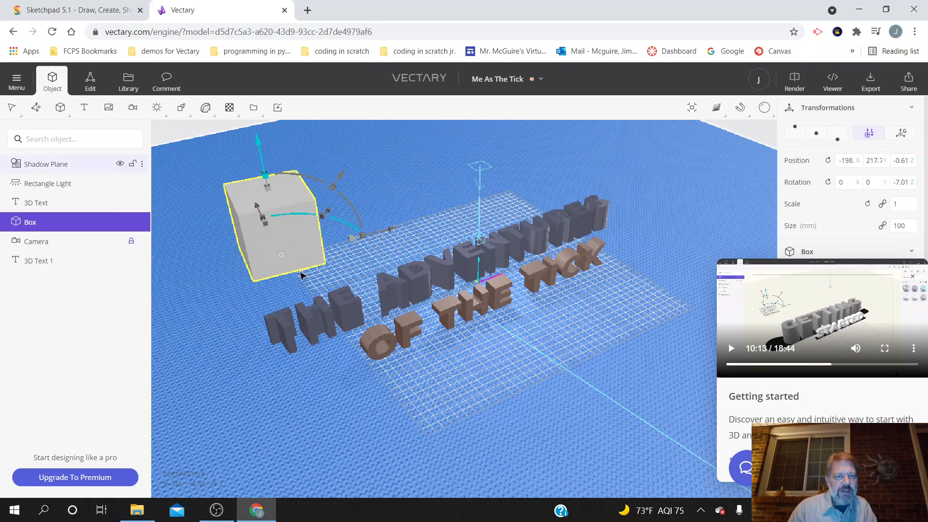
pyautogui.moveTo(282, 256); pyautogui.dragTo(288, 256)
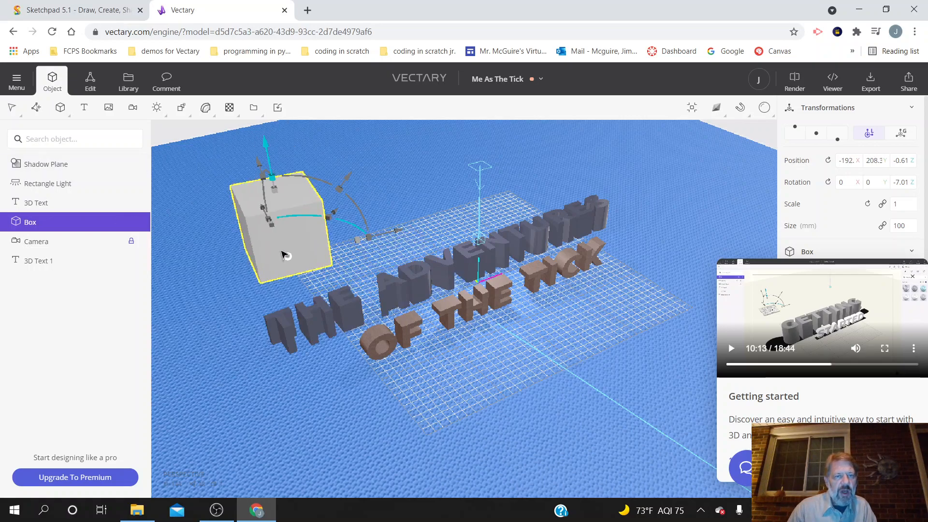
# Step: Rotate the box to about 21.5° around Z and flatten it to a slab about 21 mm high
pyautogui.moveTo(345, 225); pyautogui.dragTo(311, 218)
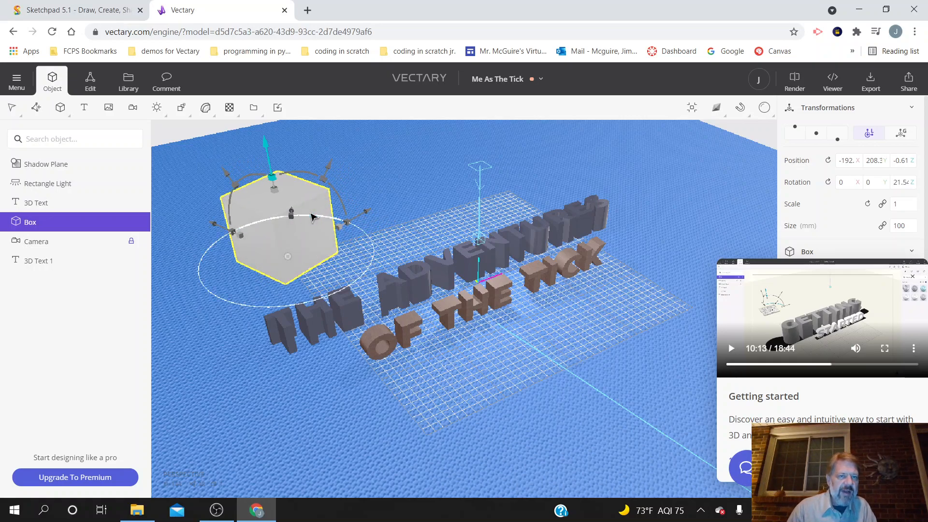
pyautogui.moveTo(274, 183); pyautogui.dragTo(285, 217)
pyautogui.moveTo(296, 238)
pyautogui.mouseDown()
pyautogui.moveTo(300, 245)
pyautogui.moveTo(307, 213)
pyautogui.moveTo(303, 249)
pyautogui.moveTo(284, 194)
pyautogui.moveTo(306, 239)
pyautogui.mouseUp()
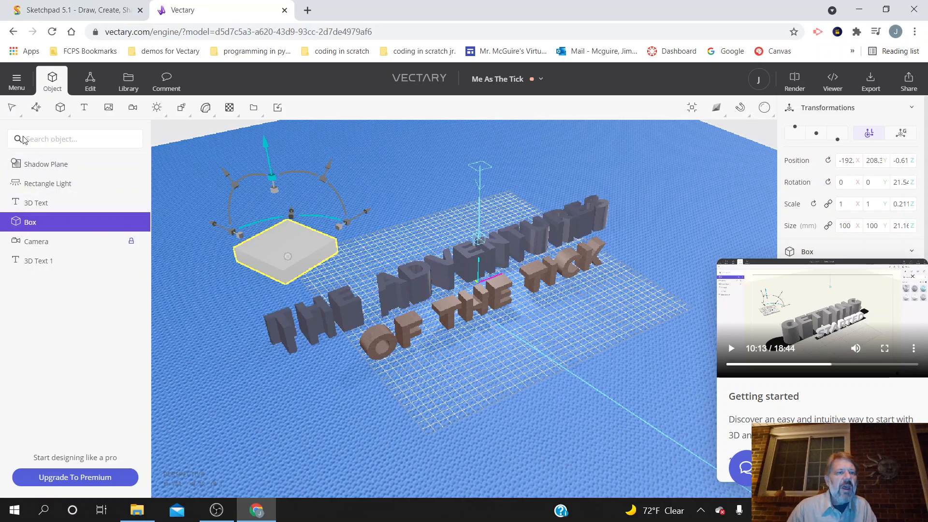
# Step: Add a second box primitive to the scene
pyautogui.click(61, 108)
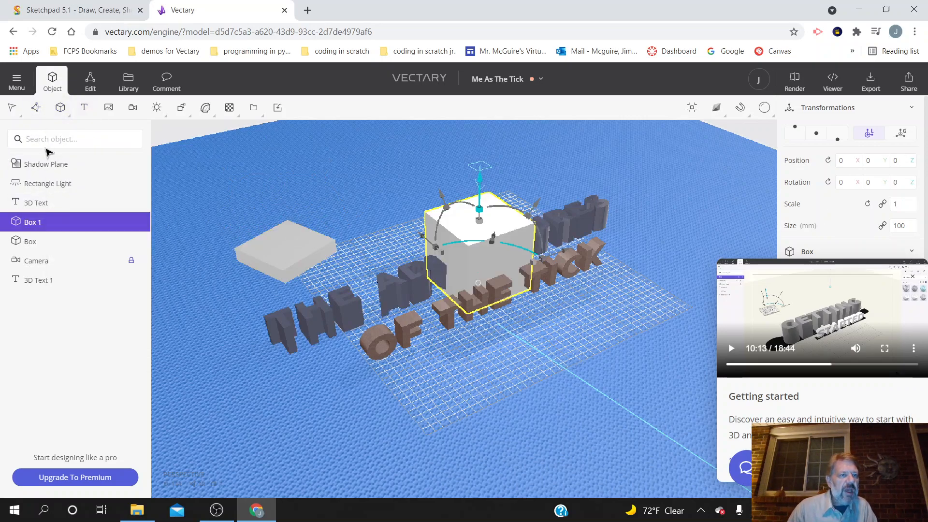
pyautogui.moveTo(61, 113)
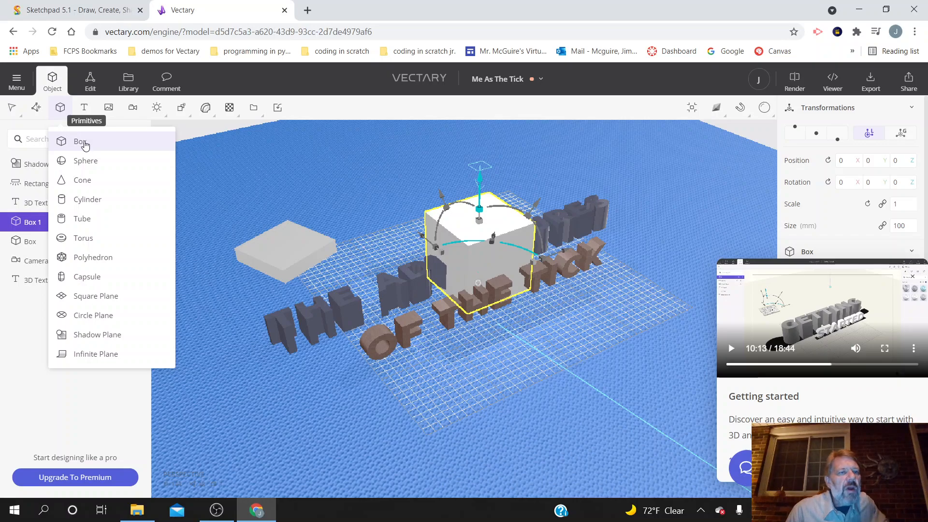
# Step: Apply the dark green material from the library's Wood collection to the flattened first box
pyautogui.click(129, 82)
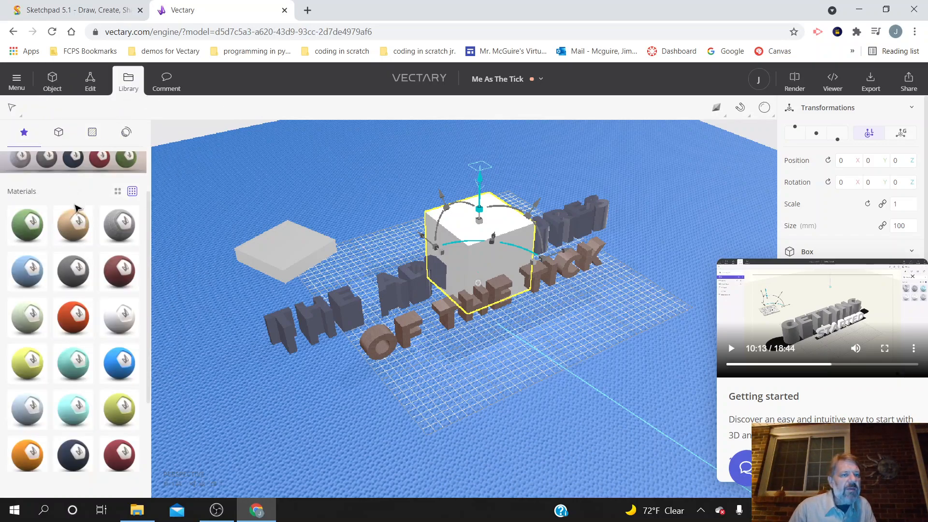
pyautogui.scroll(2, 75, 208)
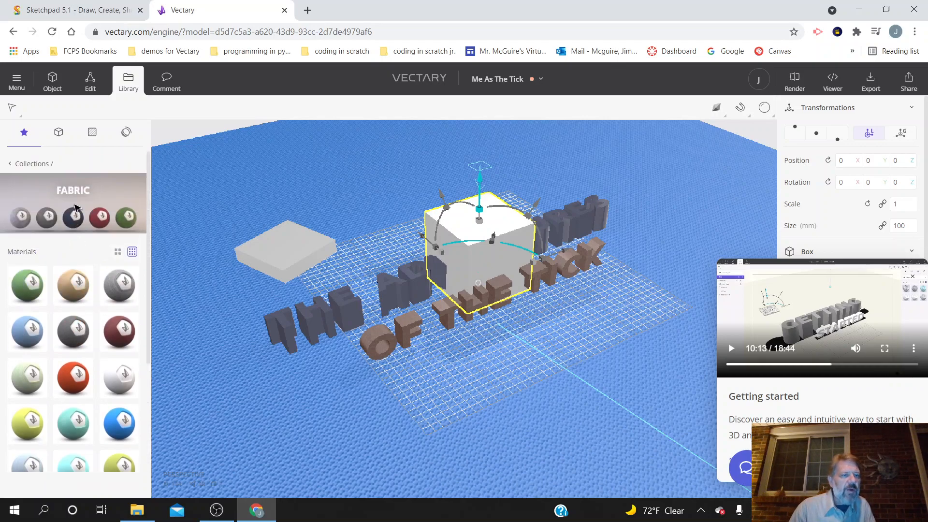
pyautogui.click(11, 165)
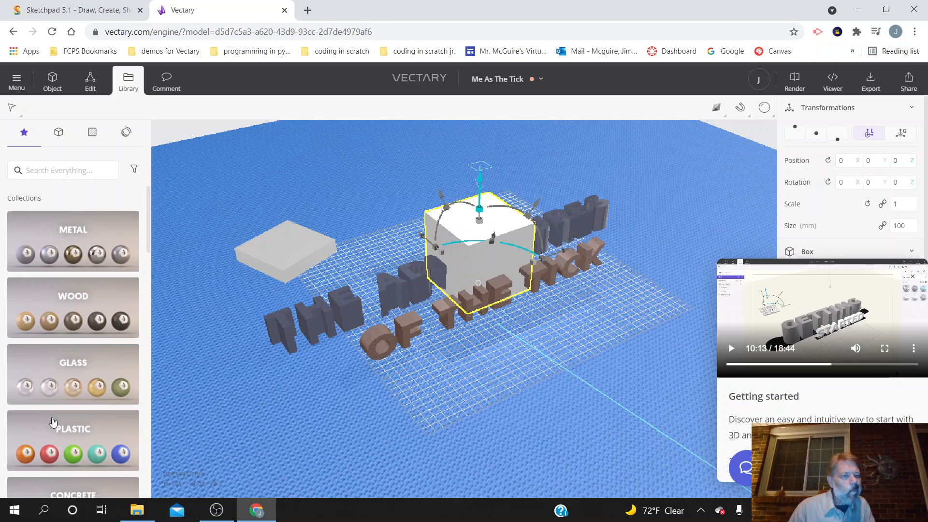
pyautogui.scroll(-4, 57, 425)
pyautogui.scroll(3, 57, 425)
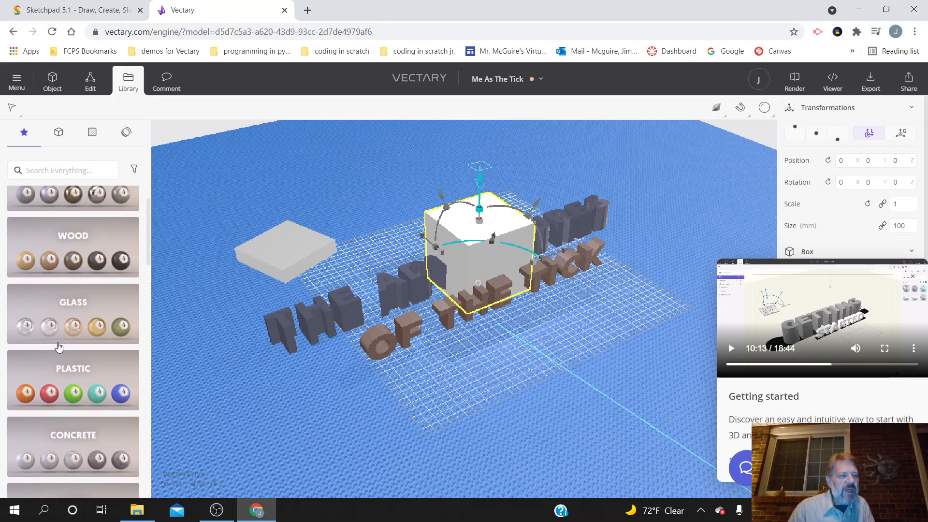
pyautogui.click(65, 270)
pyautogui.moveTo(116, 232); pyautogui.dragTo(268, 247)
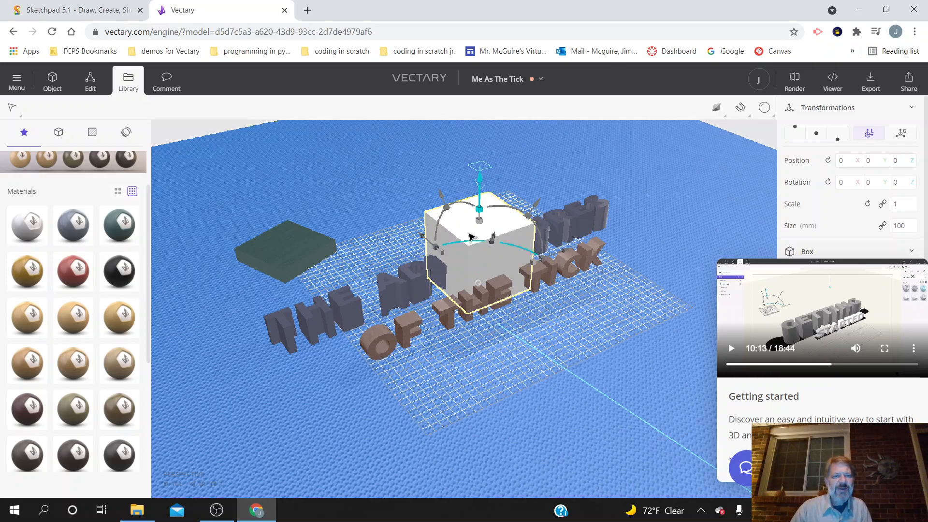
# Step: Place the second box behind ADVENTURES as a slab about 31 mm high and apply a light brown material from the Wood collection
pyautogui.moveTo(484, 241); pyautogui.dragTo(400, 209)
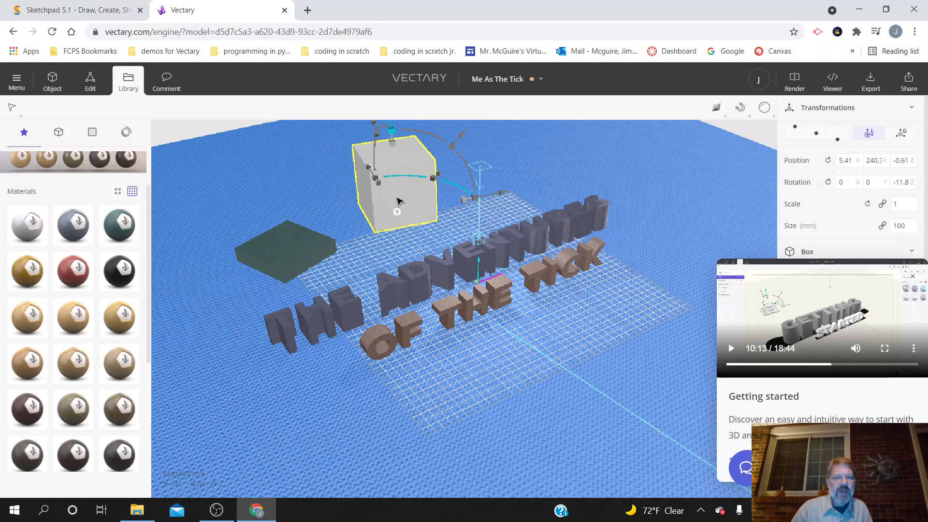
pyautogui.moveTo(392, 132); pyautogui.dragTo(396, 193)
pyautogui.moveTo(73, 317); pyautogui.dragTo(405, 202)
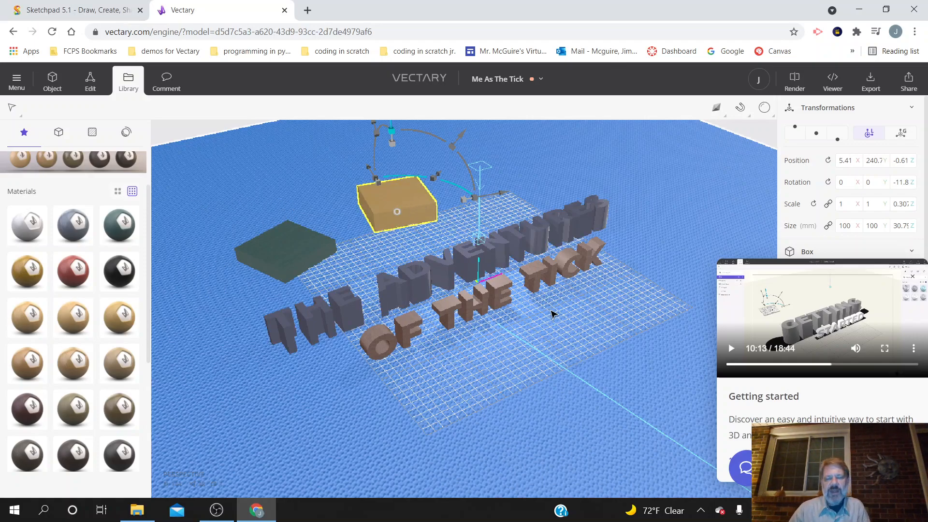
# Step: Browse the library collections and examine the 3D assets and materials in the one with springs, bowls and pastel arches
pyautogui.click(55, 84)
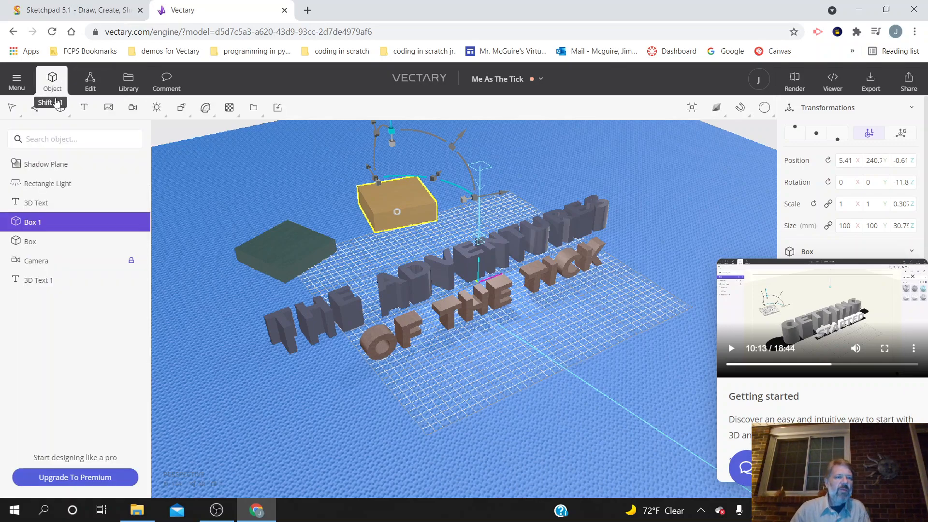
pyautogui.click(128, 84)
pyautogui.click(12, 107)
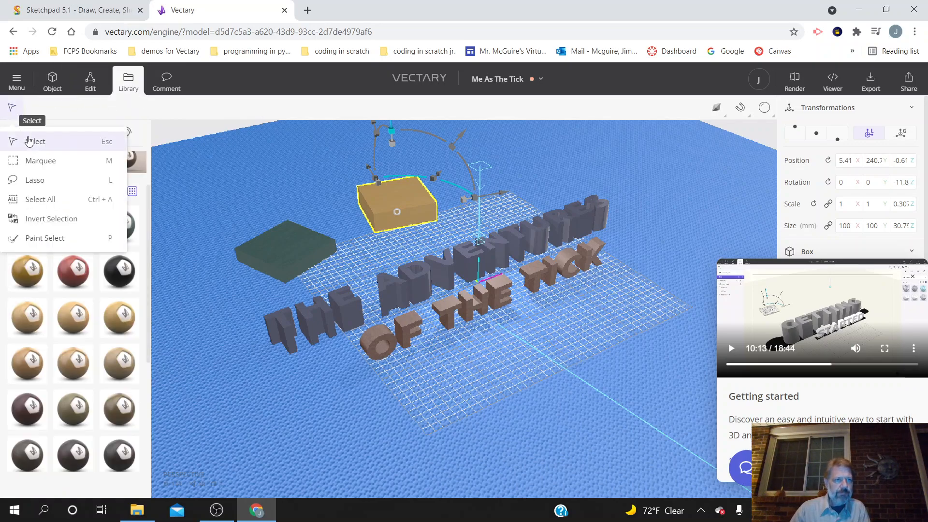
pyautogui.scroll(2, 26, 162)
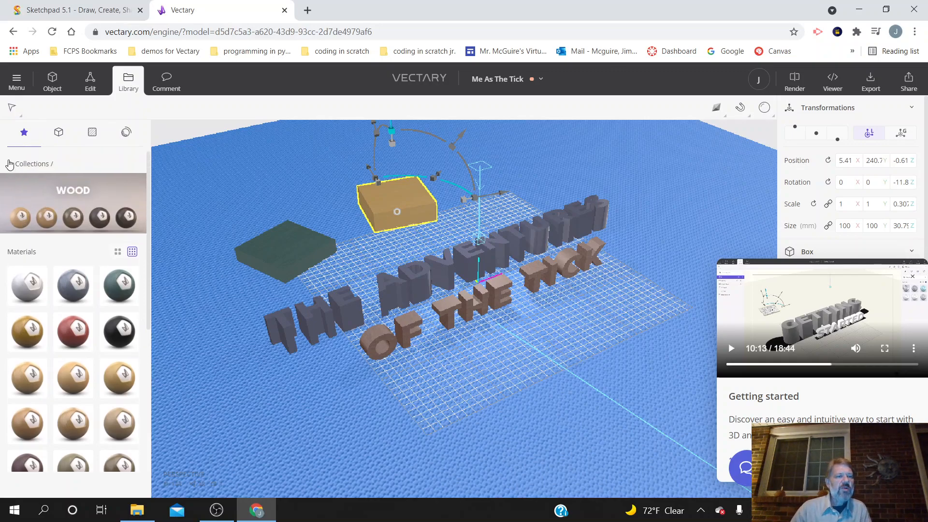
pyautogui.click(10, 164)
pyautogui.scroll(-10, 80, 203)
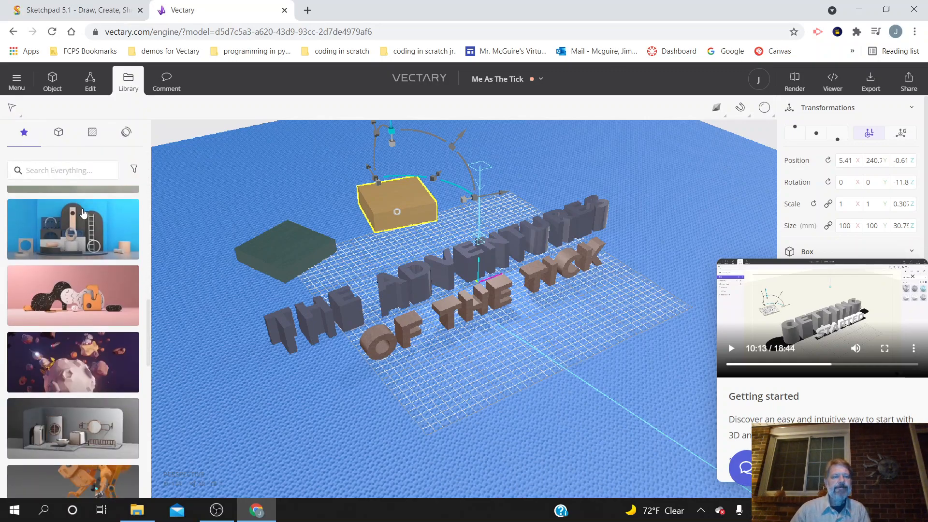
pyautogui.scroll(4, 83, 213)
pyautogui.click(92, 263)
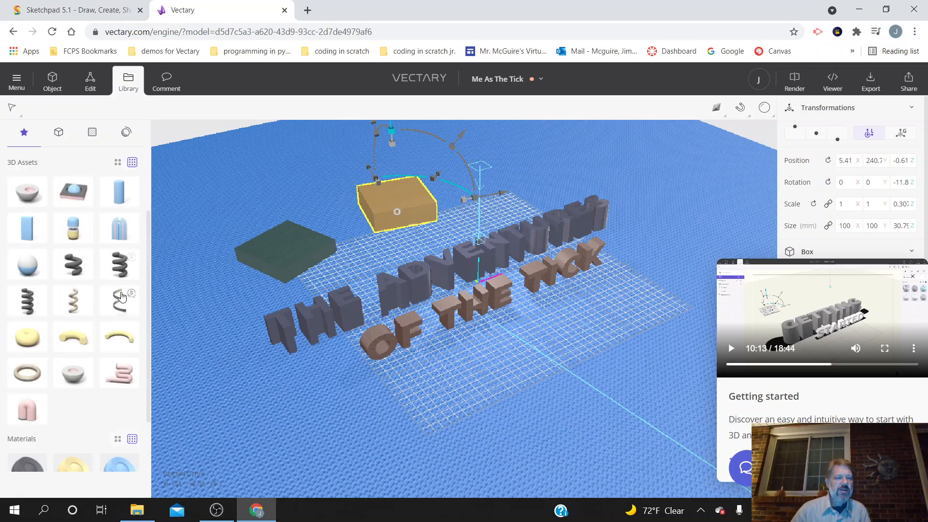
pyautogui.scroll(-2, 57, 338)
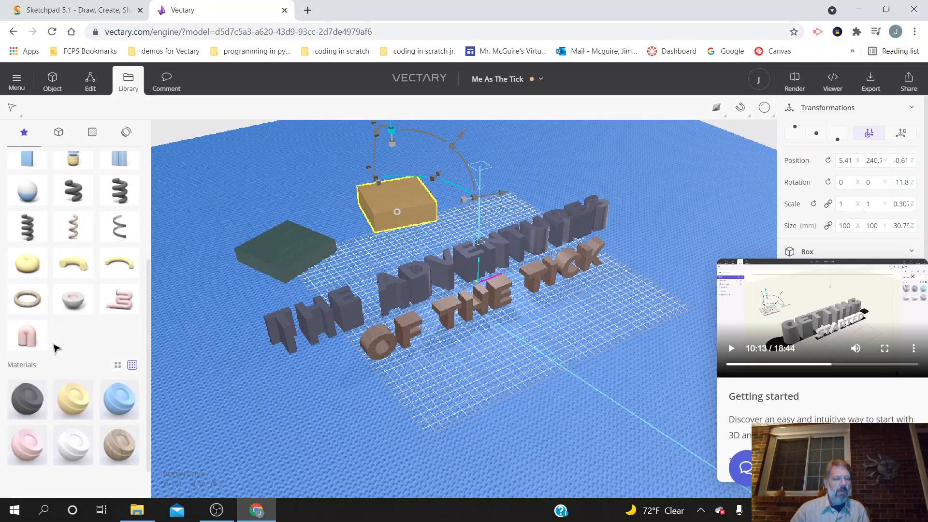
pyautogui.scroll(3, 56, 348)
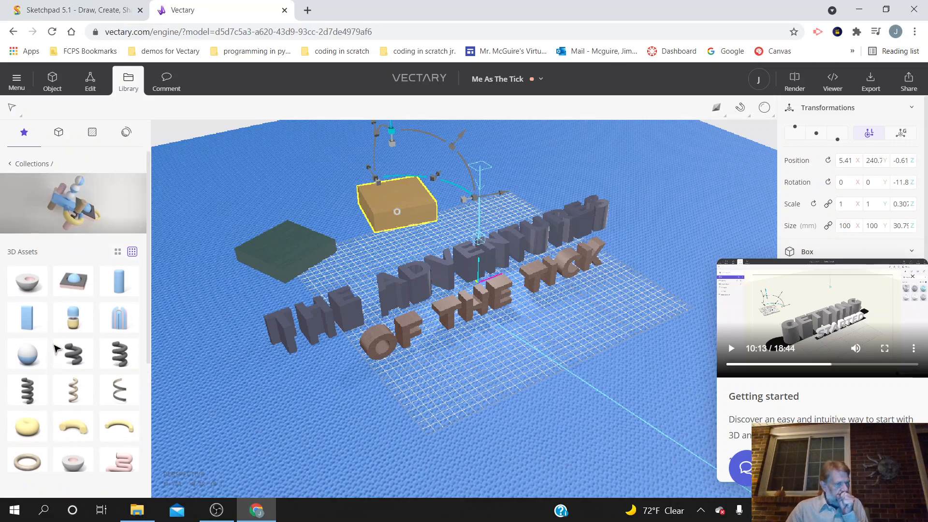
pyautogui.scroll(-1, 72, 314)
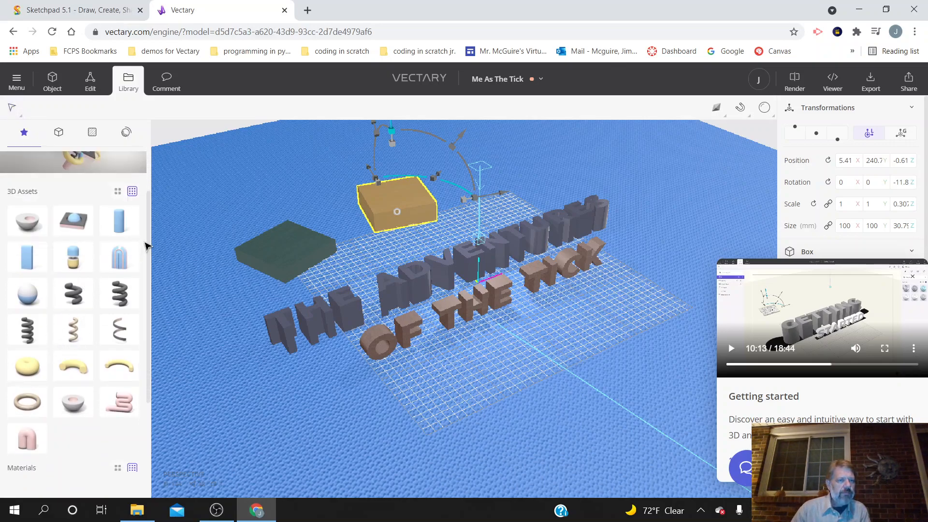
# Step: Examine the 3D assets in the library collection with green walls, wavy strips and triangles, and return to the collections list
pyautogui.scroll(2, 145, 247)
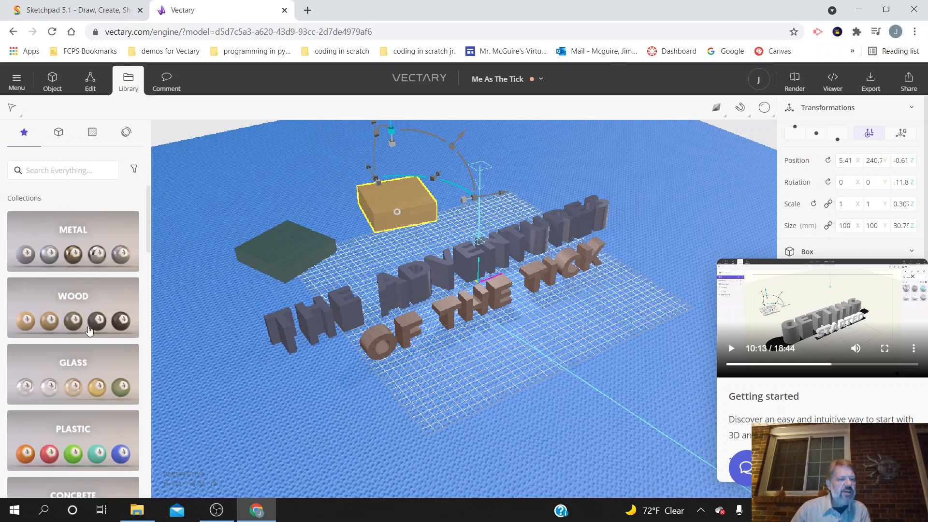
pyautogui.scroll(-7, 88, 328)
pyautogui.click(81, 348)
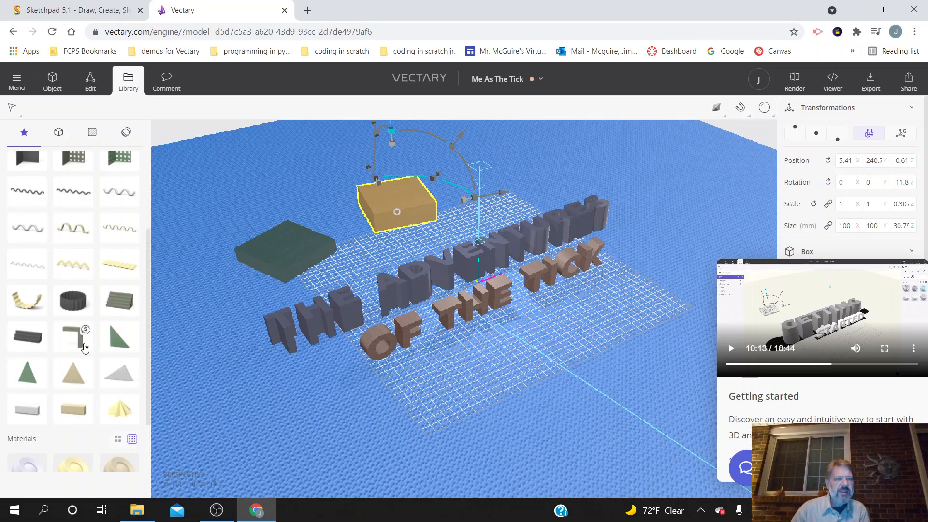
pyautogui.scroll(-2, 110, 284)
pyautogui.scroll(5, 101, 293)
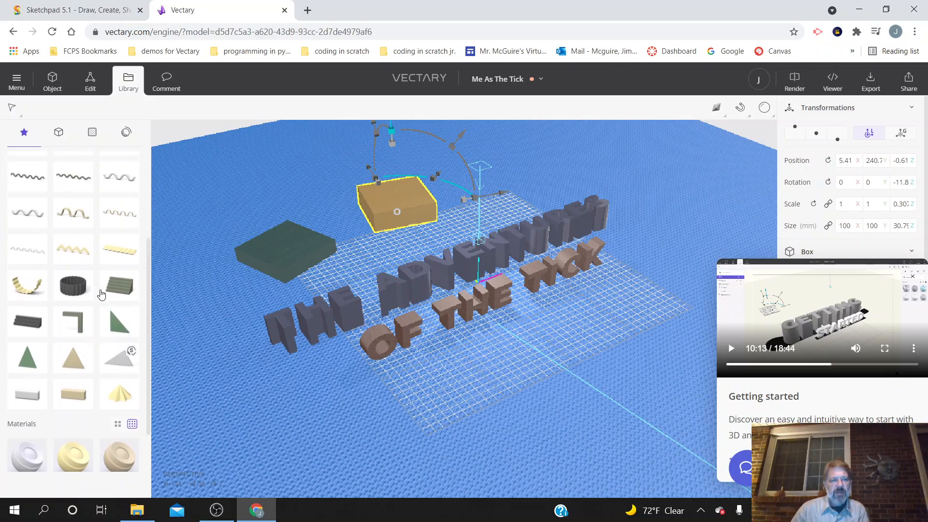
pyautogui.click(10, 110)
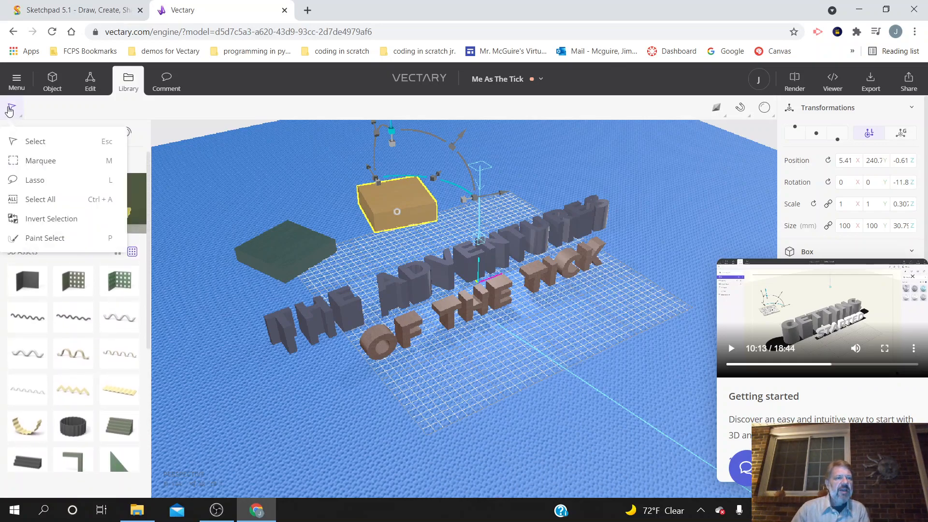
pyautogui.click(30, 141)
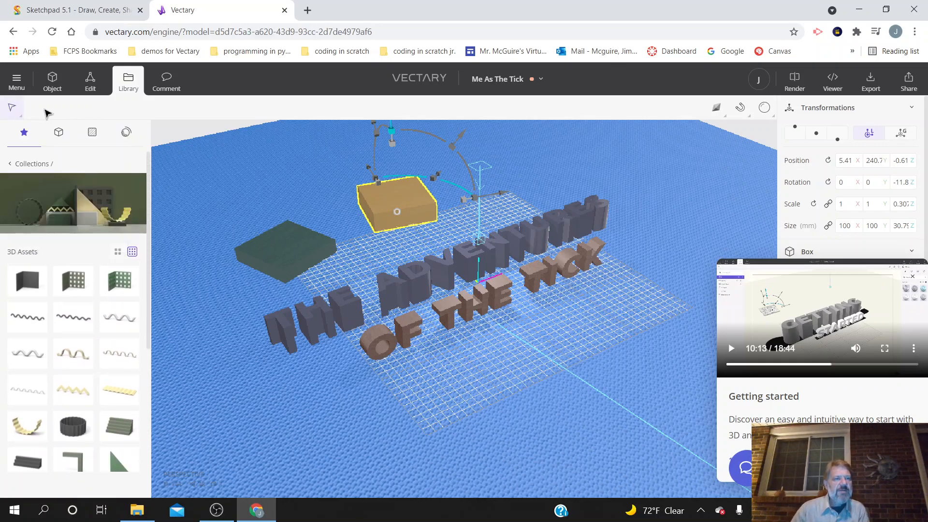
pyautogui.click(12, 166)
# Step: Place the white Robot asset from the library's robot collection behind the ADVENTURES text, at about X 299, Y 216
pyautogui.scroll(-10, 94, 297)
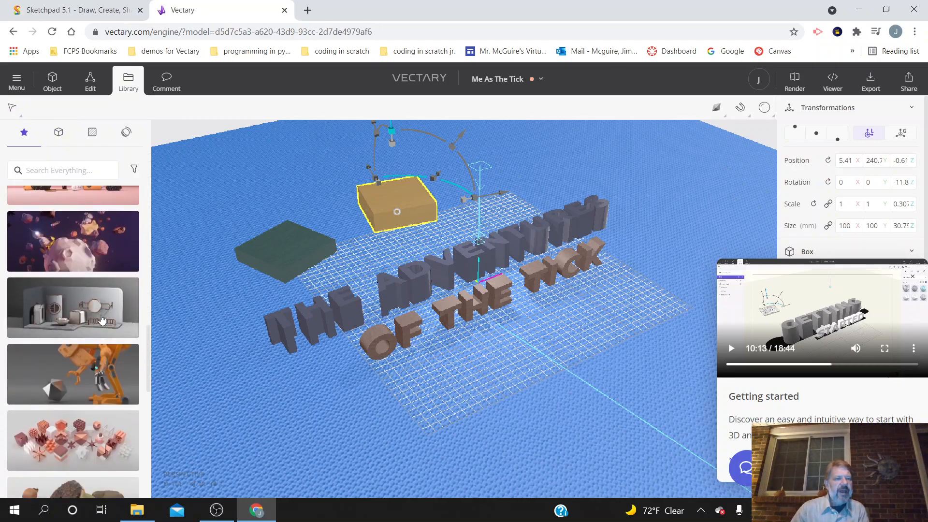
pyautogui.scroll(-5, 102, 314)
pyautogui.scroll(4, 106, 304)
pyautogui.click(105, 305)
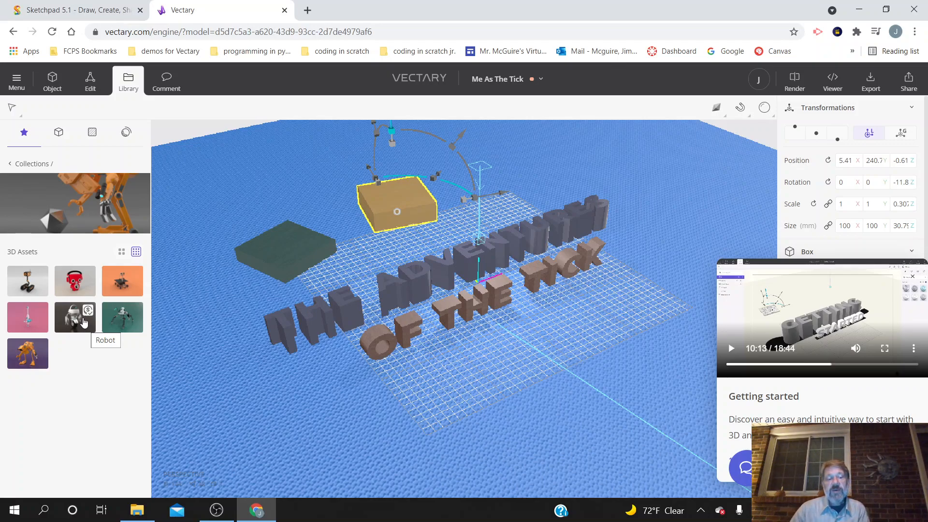
pyautogui.moveTo(67, 328); pyautogui.dragTo(580, 179)
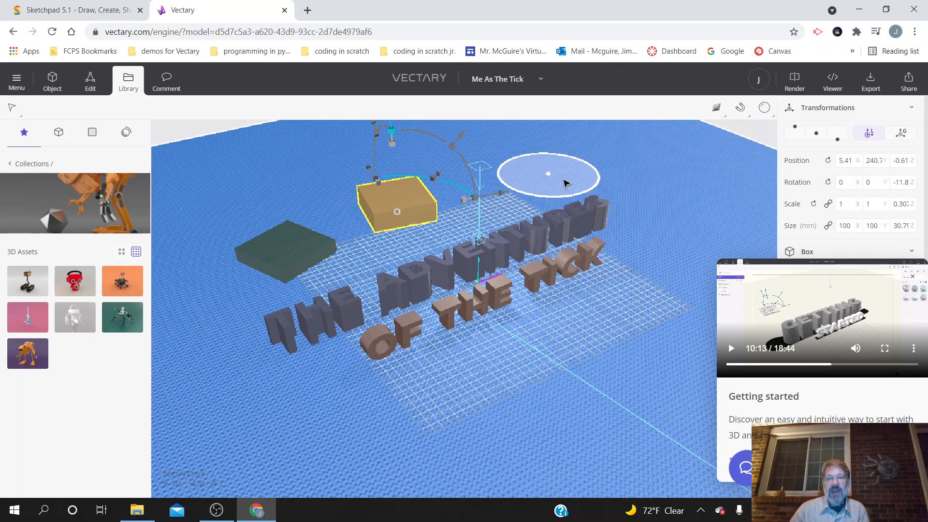
pyautogui.moveTo(570, 181); pyautogui.dragTo(545, 175)
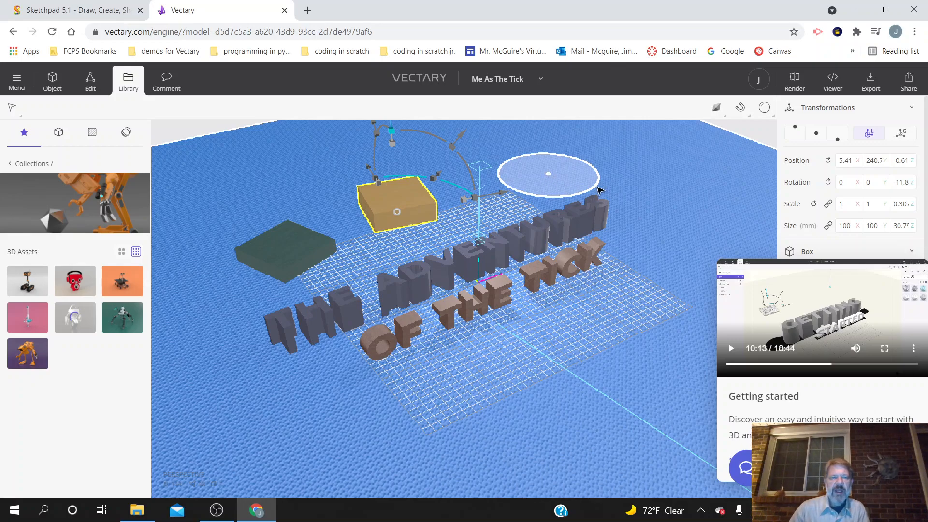
pyautogui.click(77, 315)
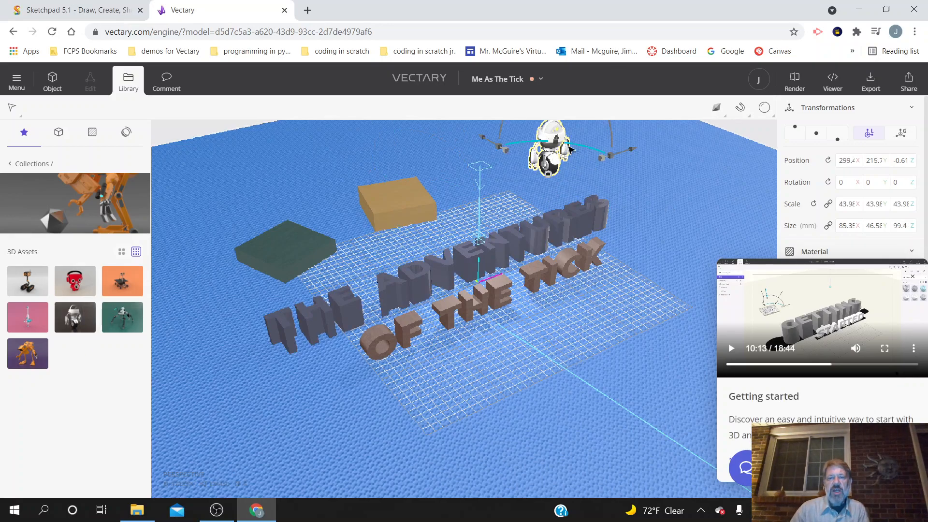
# Step: Enlarge the robot to about 187 mm high and move it to about X 239, Y 206 behind the texts
pyautogui.scroll(-2, 683, 202)
pyautogui.scroll(-1, 685, 207)
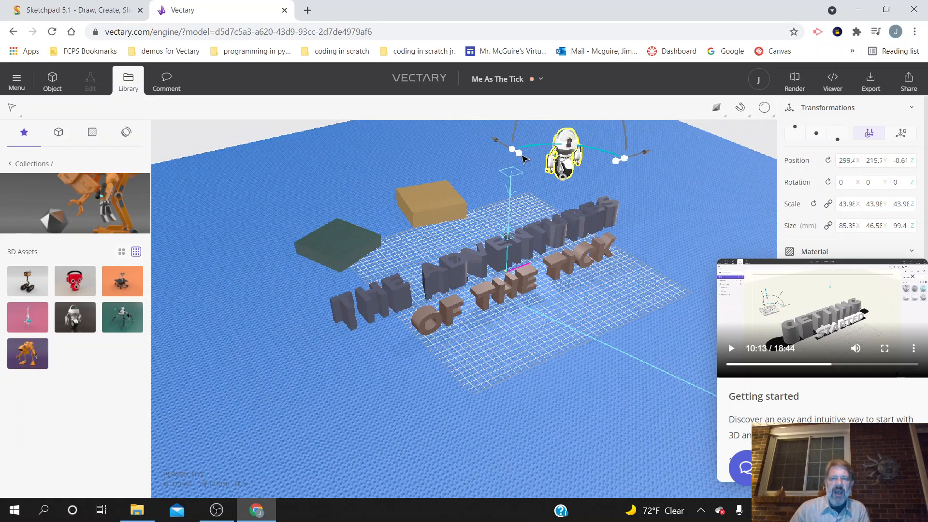
pyautogui.moveTo(497, 143)
pyautogui.mouseDown()
pyautogui.moveTo(486, 140)
pyautogui.moveTo(536, 172)
pyautogui.moveTo(499, 145)
pyautogui.mouseUp()
pyautogui.moveTo(639, 161); pyautogui.dragTo(675, 136)
pyautogui.moveTo(522, 368)
pyautogui.mouseDown()
pyautogui.moveTo(532, 373)
pyautogui.moveTo(555, 327)
pyautogui.moveTo(555, 338)
pyautogui.moveTo(529, 352)
pyautogui.moveTo(468, 342)
pyautogui.moveTo(485, 386)
pyautogui.moveTo(532, 383)
pyautogui.moveTo(543, 360)
pyautogui.moveTo(522, 380)
pyautogui.mouseUp()
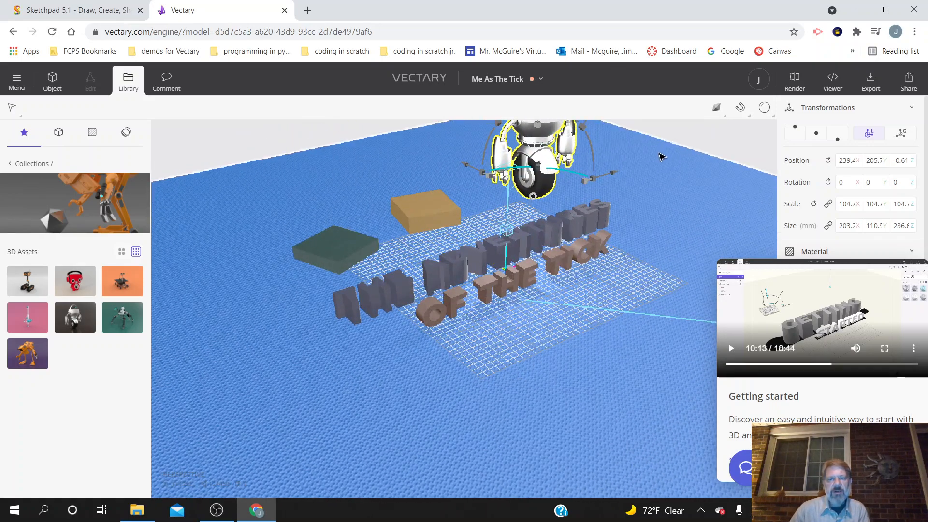
pyautogui.moveTo(594, 181); pyautogui.dragTo(597, 186)
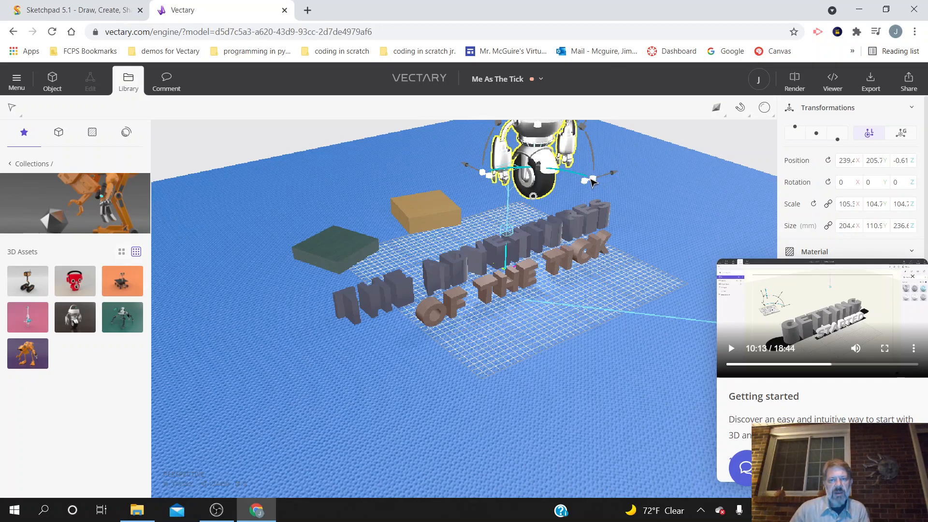
pyautogui.moveTo(590, 181)
pyautogui.mouseDown()
pyautogui.moveTo(573, 191)
pyautogui.moveTo(580, 188)
pyautogui.mouseUp()
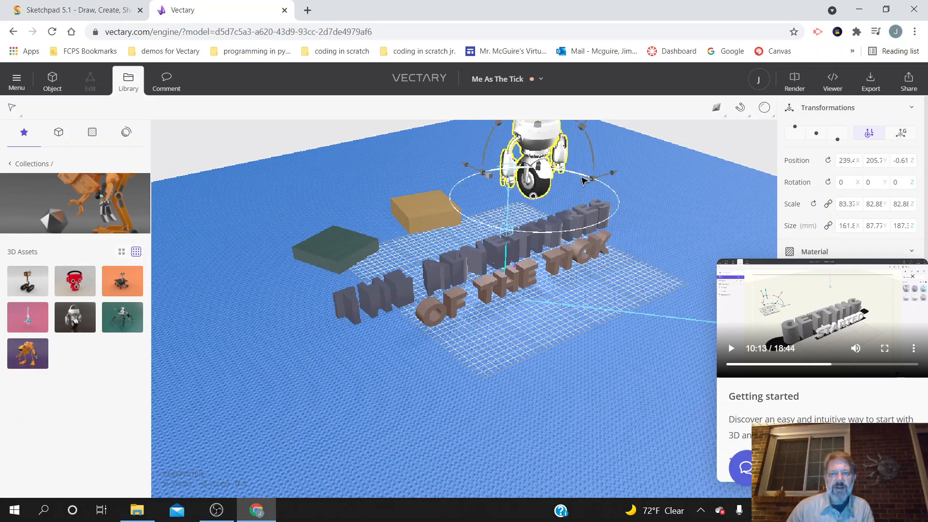
# Step: Rotate the robot to about -24.7° around its Z axis and view the scene from a lower angle
pyautogui.moveTo(581, 178); pyautogui.dragTo(600, 188)
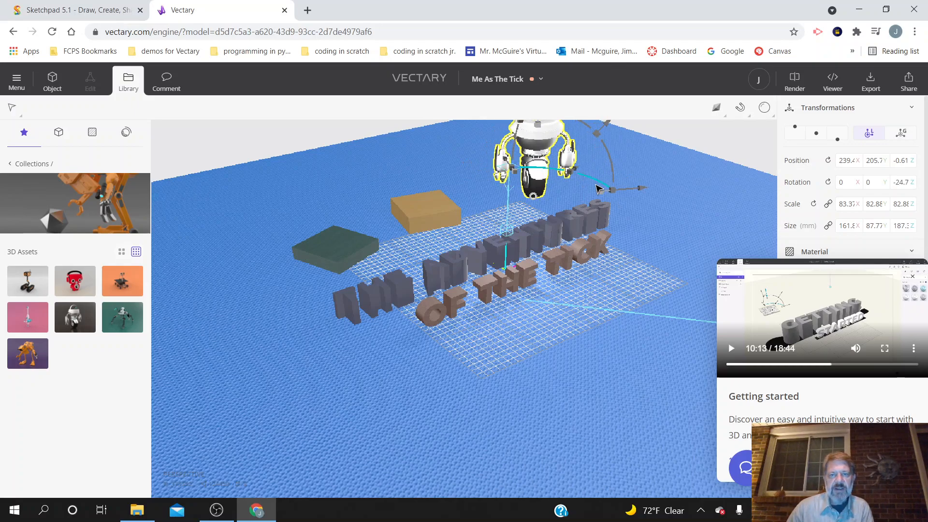
pyautogui.click(698, 219)
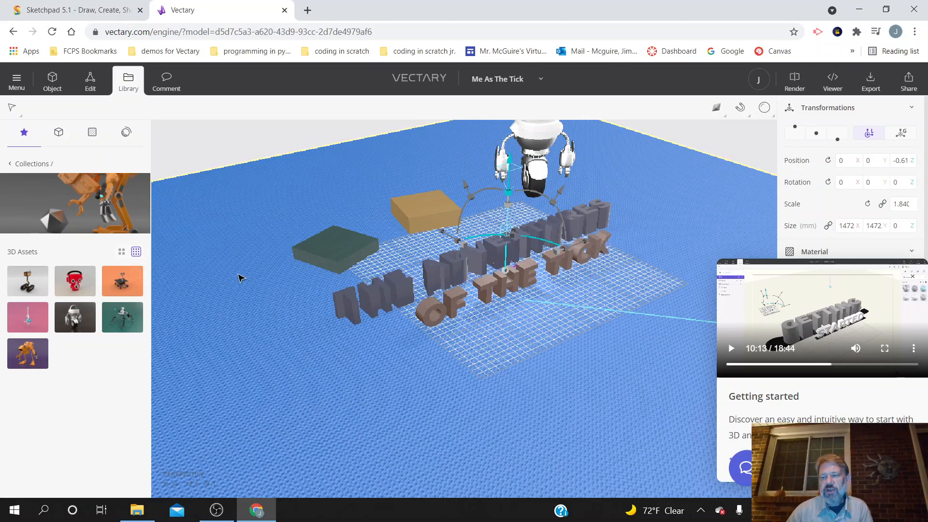
pyautogui.moveTo(672, 233)
pyautogui.mouseDown(button='right')
pyautogui.moveTo(617, 241)
pyautogui.moveTo(637, 219)
pyautogui.moveTo(648, 231)
pyautogui.moveTo(658, 225)
pyautogui.mouseUp(button='right')
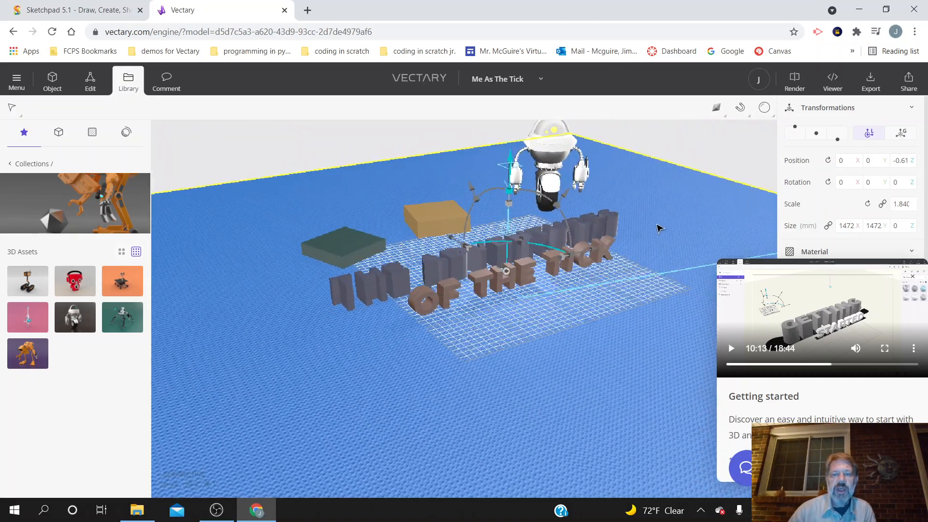
pyautogui.moveTo(462, 416)
pyautogui.mouseDown(button='right')
pyautogui.moveTo(455, 410)
pyautogui.moveTo(478, 413)
pyautogui.mouseUp(button='right')
pyautogui.moveTo(481, 412); pyautogui.dragTo(445, 412, button='middle')
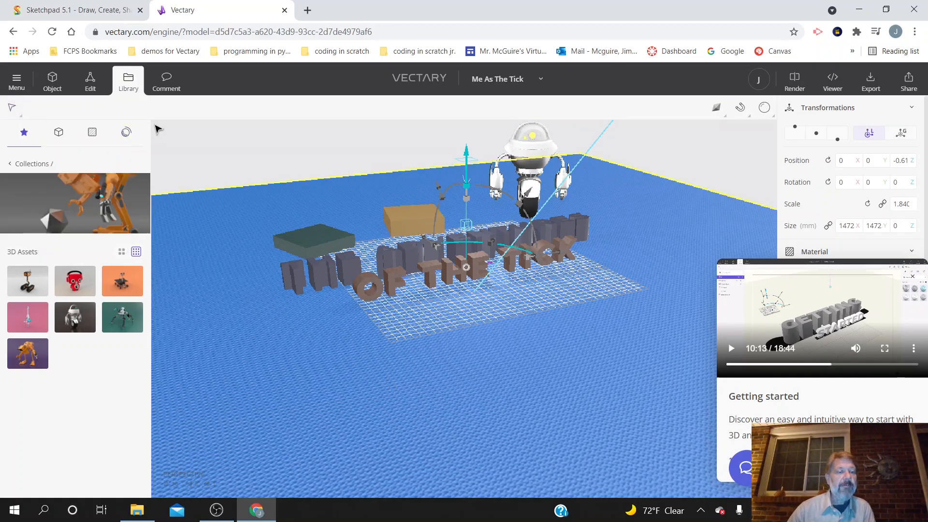
# Step: Add a third box primitive to the scene
pyautogui.click(12, 165)
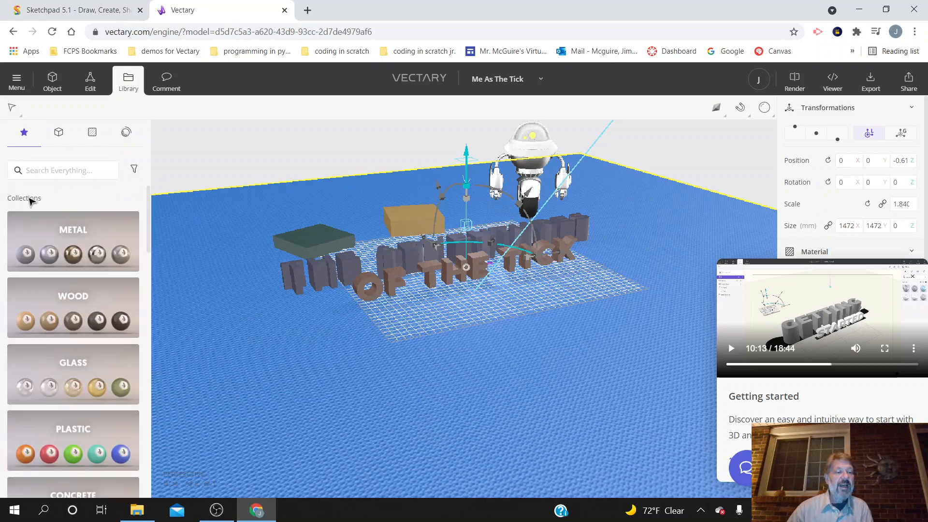
pyautogui.scroll(-3, 24, 232)
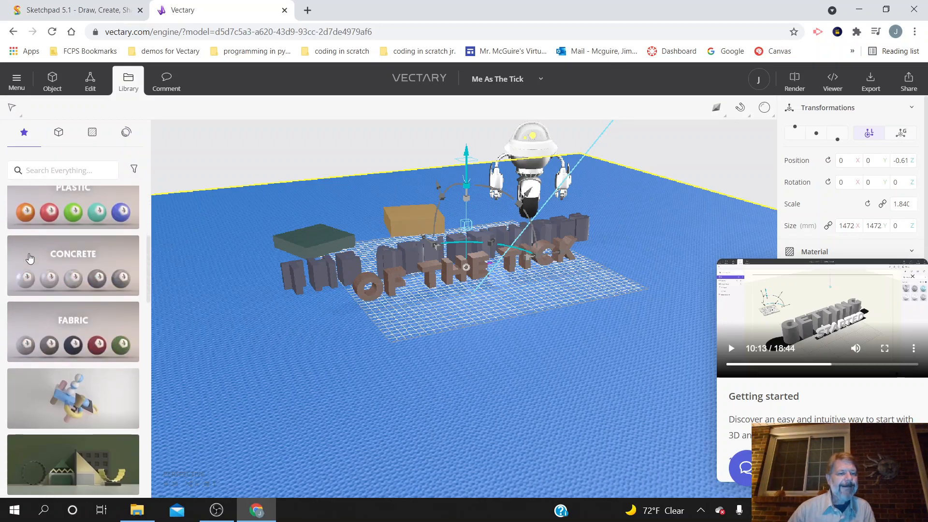
pyautogui.click(51, 82)
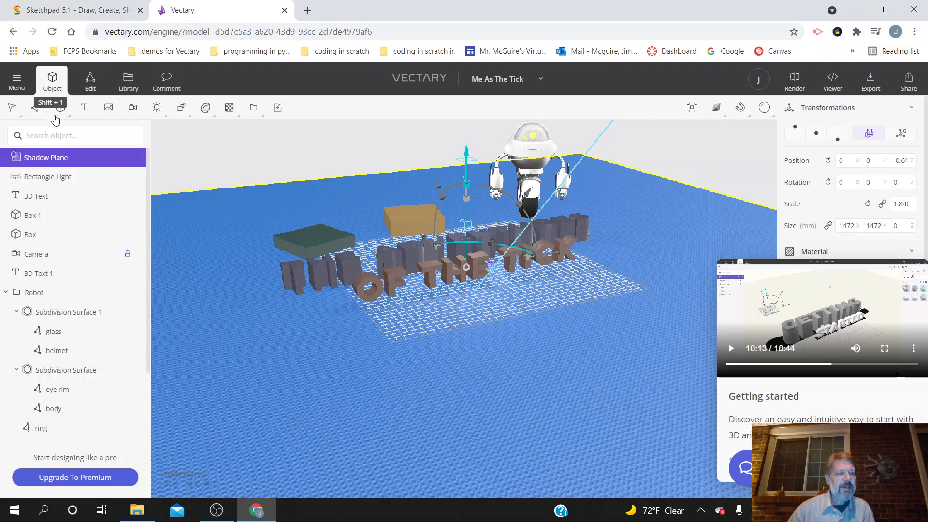
pyautogui.click(60, 107)
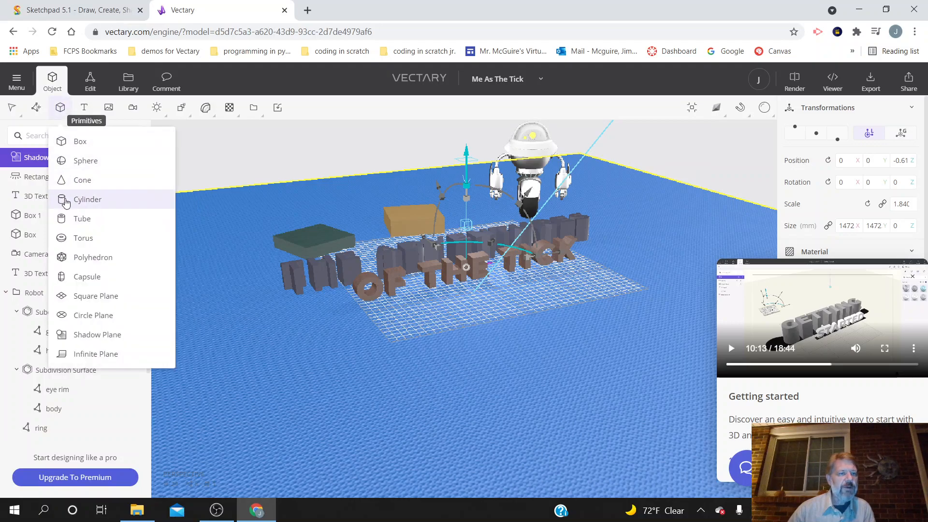
pyautogui.click(97, 144)
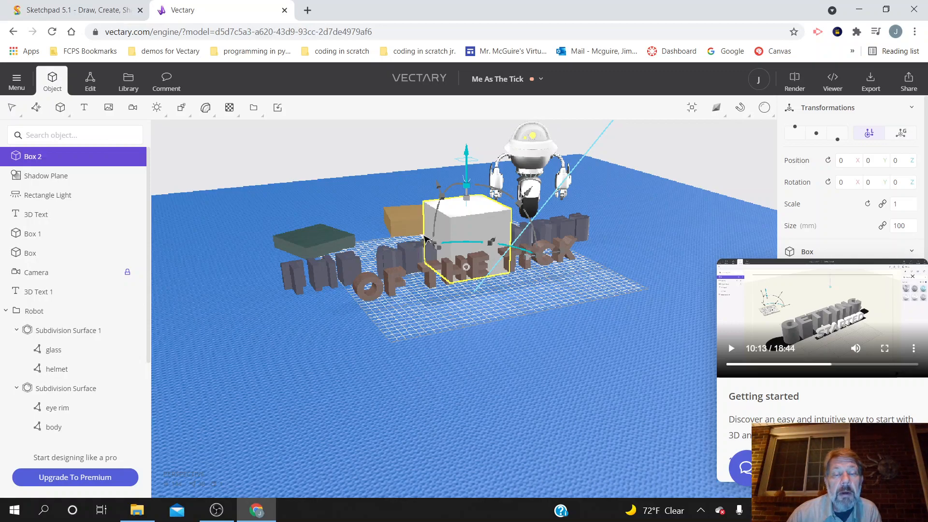
# Step: Move the new box in front of the texts to Y -280 and reshape it into a slab about 144 × 253 × 35 mm
pyautogui.moveTo(425, 237); pyautogui.dragTo(515, 303)
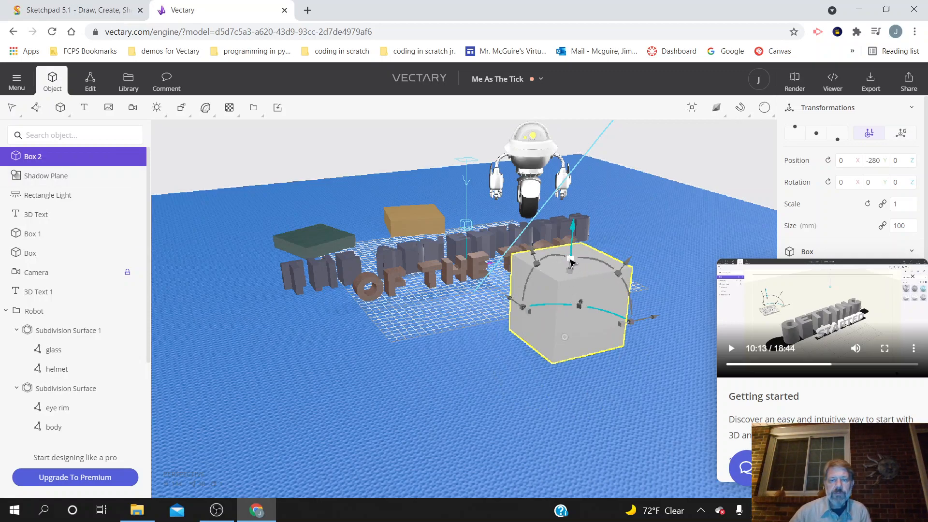
pyautogui.moveTo(570, 262); pyautogui.dragTo(465, 335)
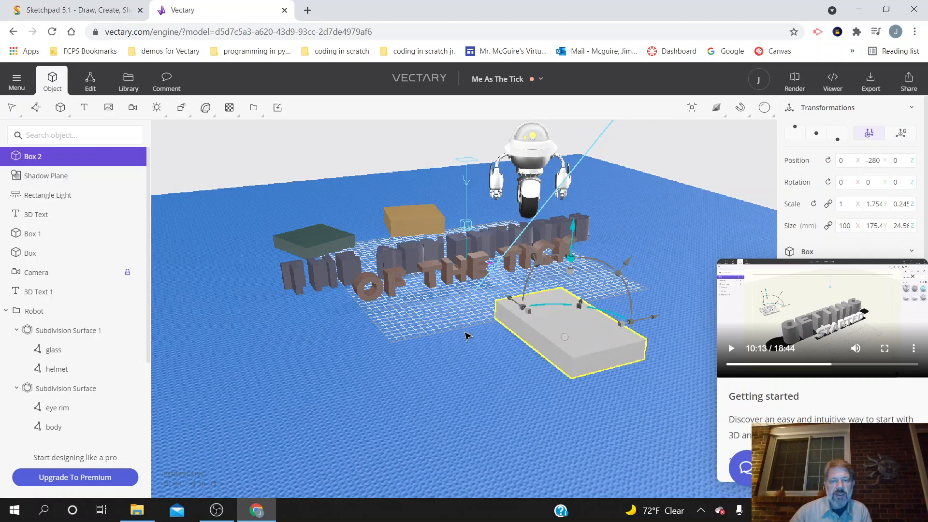
pyautogui.moveTo(624, 329); pyautogui.dragTo(650, 318)
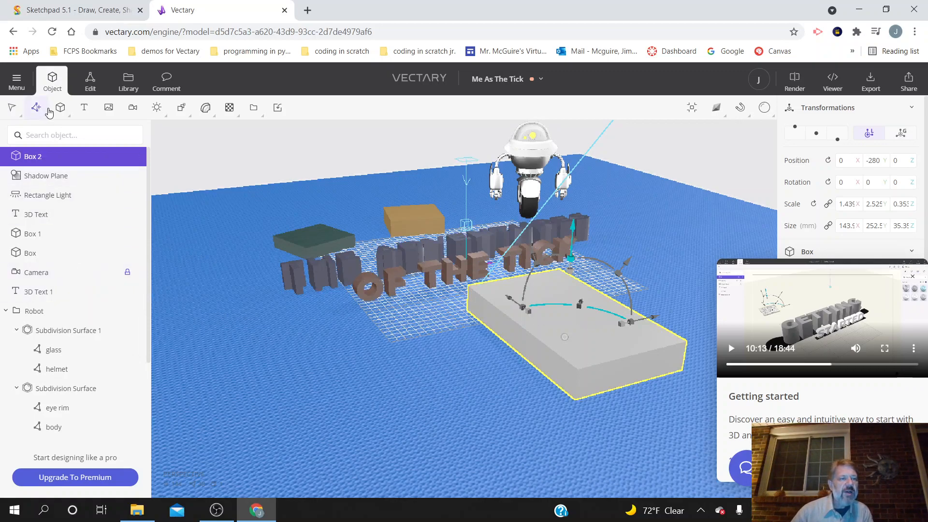
# Step: Apply a dark blue material from the library's Fabric collection to the slab in front of the texts
pyautogui.click(130, 82)
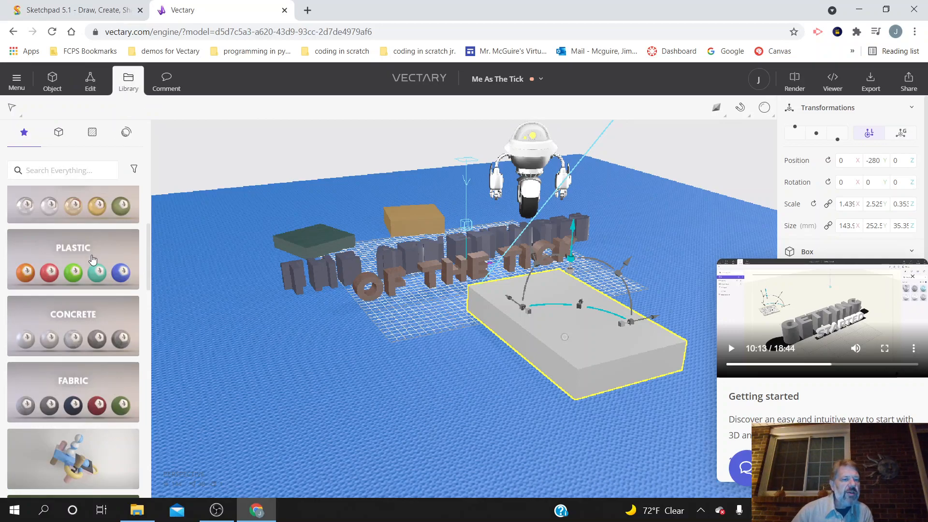
pyautogui.scroll(-3, 92, 259)
pyautogui.scroll(3, 91, 260)
pyautogui.click(57, 346)
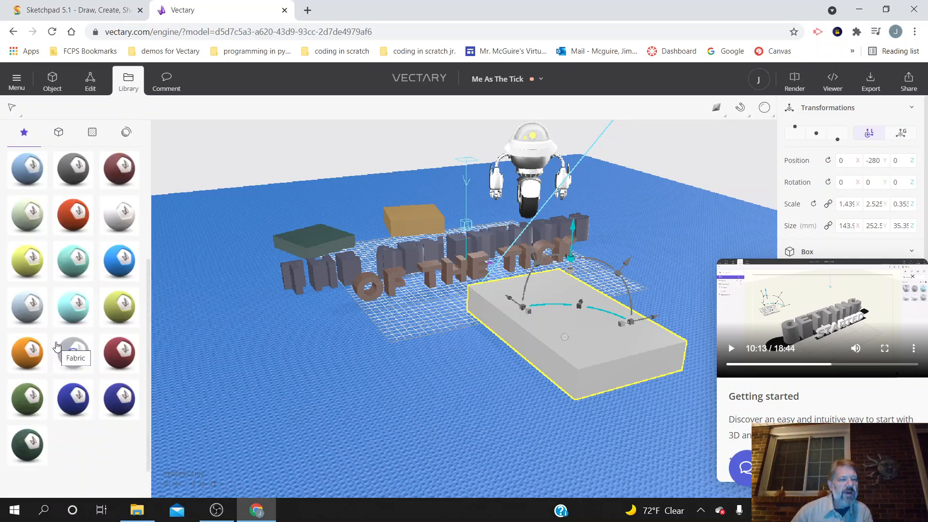
pyautogui.moveTo(127, 267); pyautogui.dragTo(556, 325)
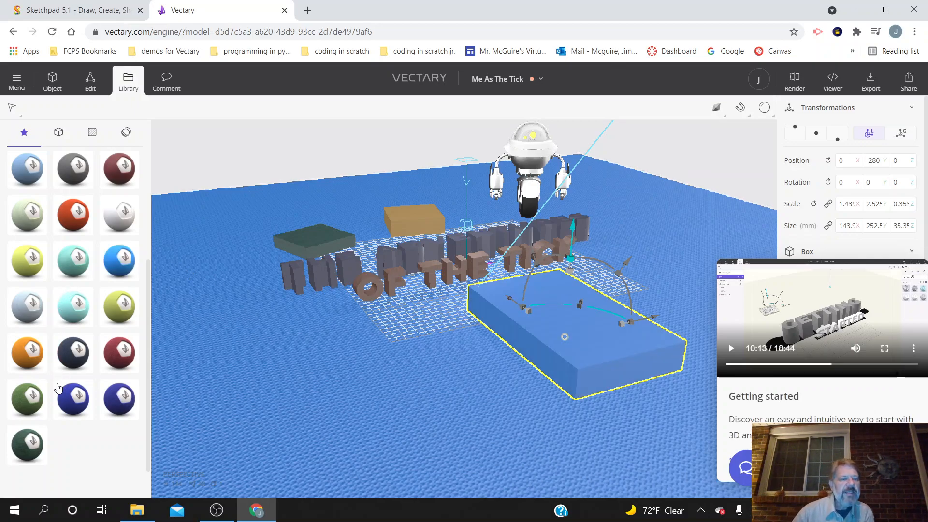
pyautogui.moveTo(74, 400); pyautogui.dragTo(529, 296)
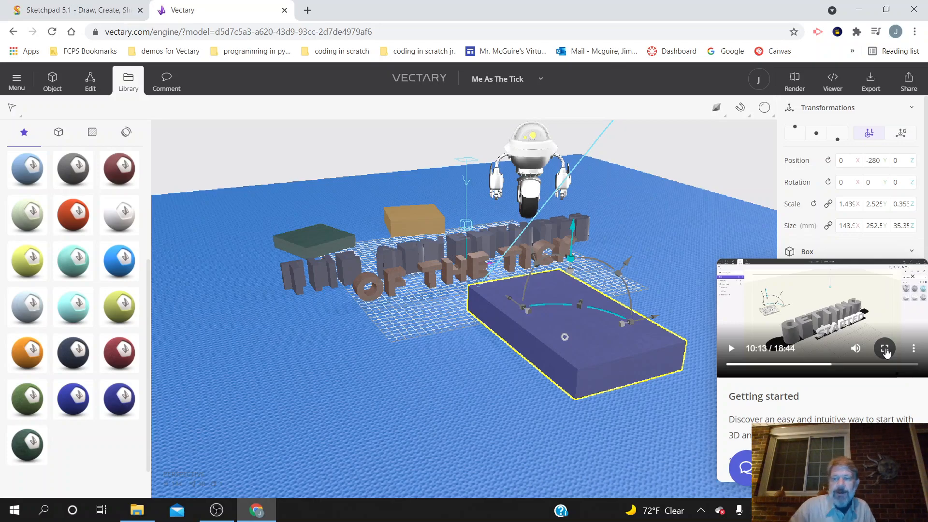
# Step: Play the Getting started tutorial video in full screen and skip ahead to 12:48
pyautogui.click(885, 349)
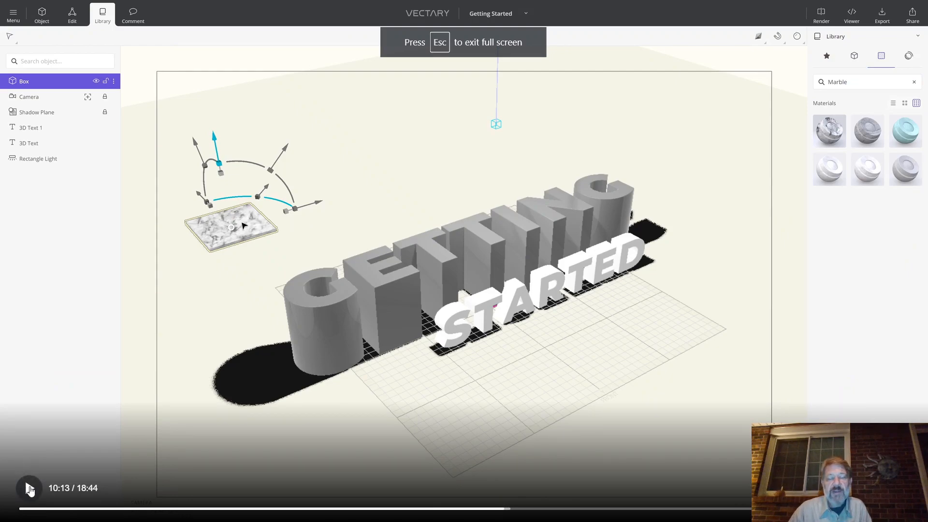
pyautogui.click(29, 488)
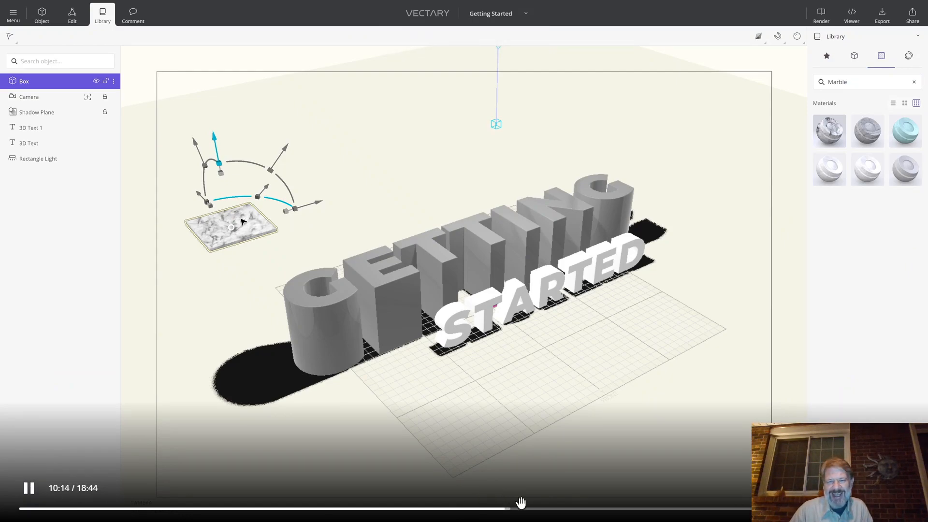
pyautogui.click(553, 510)
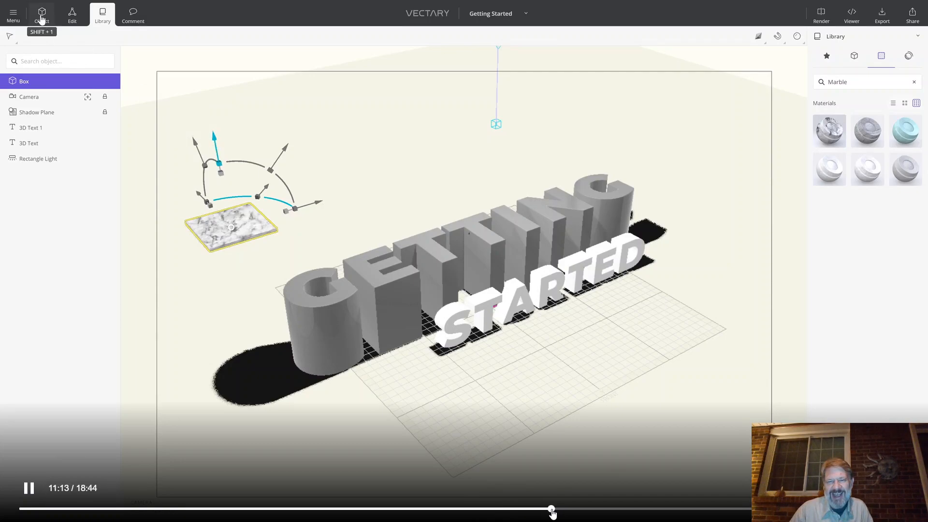
pyautogui.click(594, 510)
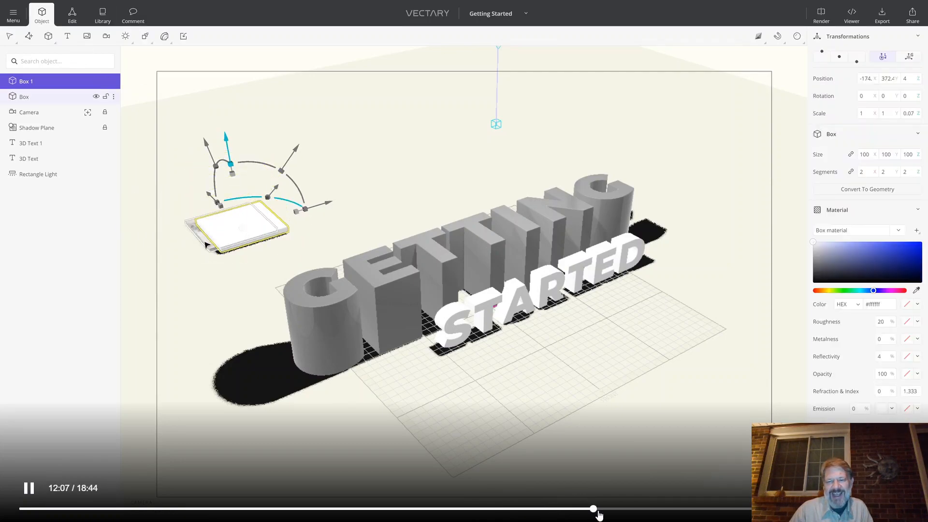
pyautogui.click(627, 511)
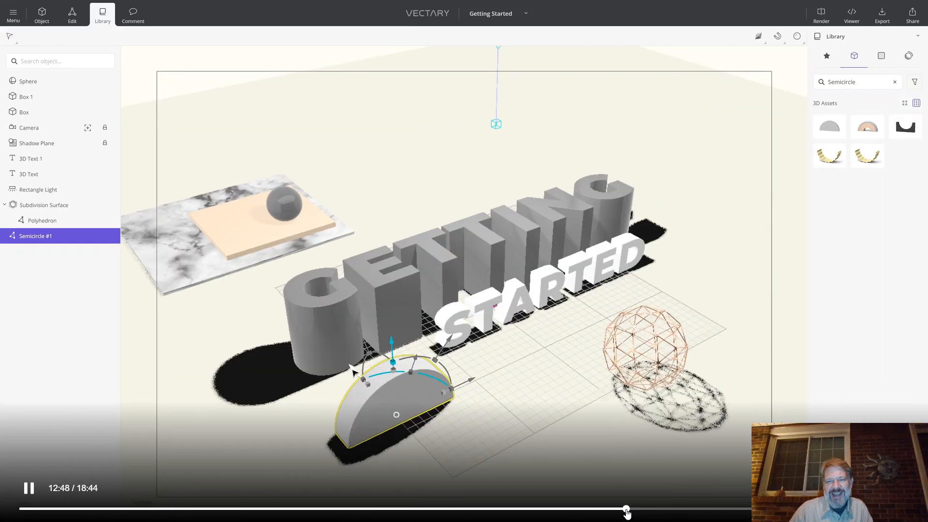
# Step: Skip the tutorial video ahead past 15:40 to the image plane part, leave full screen and pause it
pyautogui.click(662, 510)
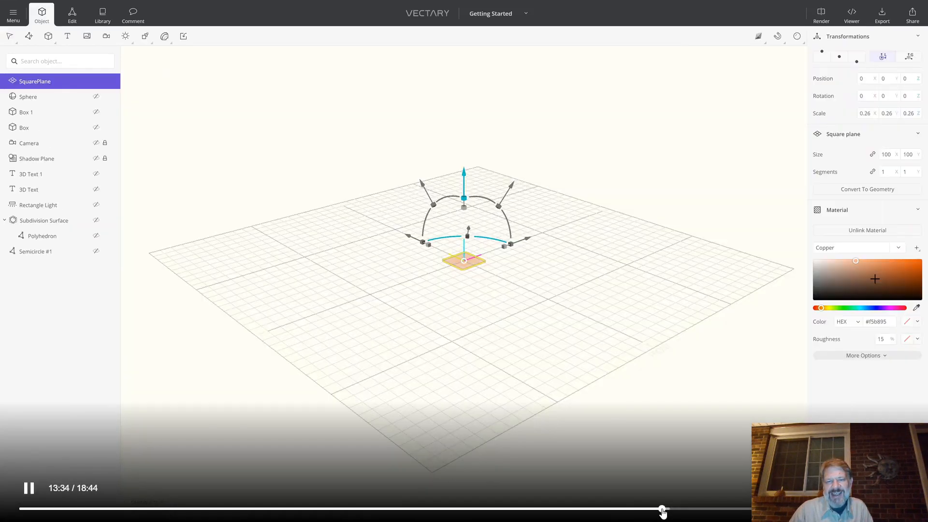
pyautogui.click(702, 511)
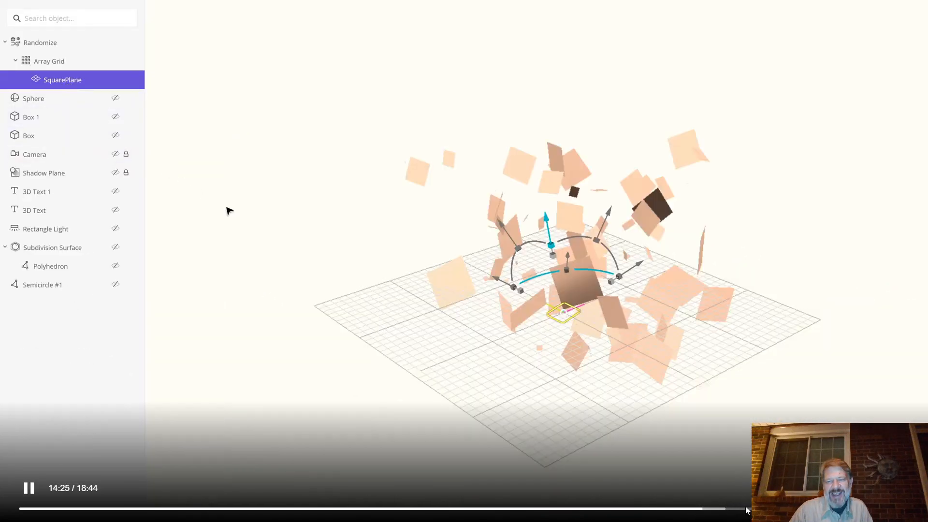
pyautogui.click(749, 511)
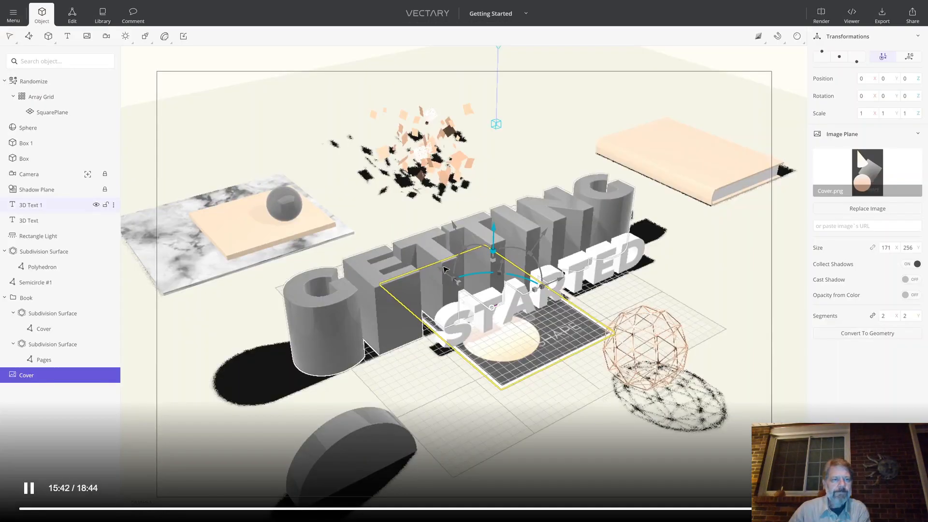
pyautogui.press('Escape')
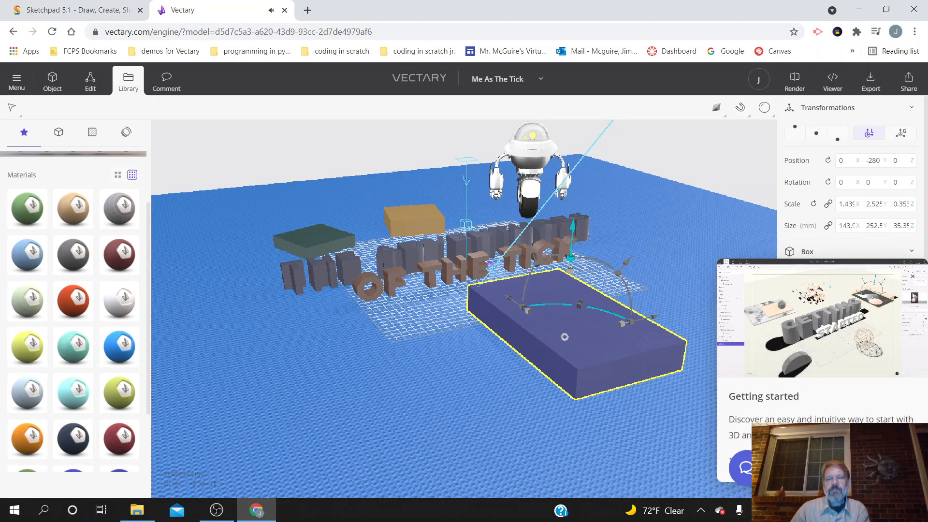
pyautogui.click(733, 349)
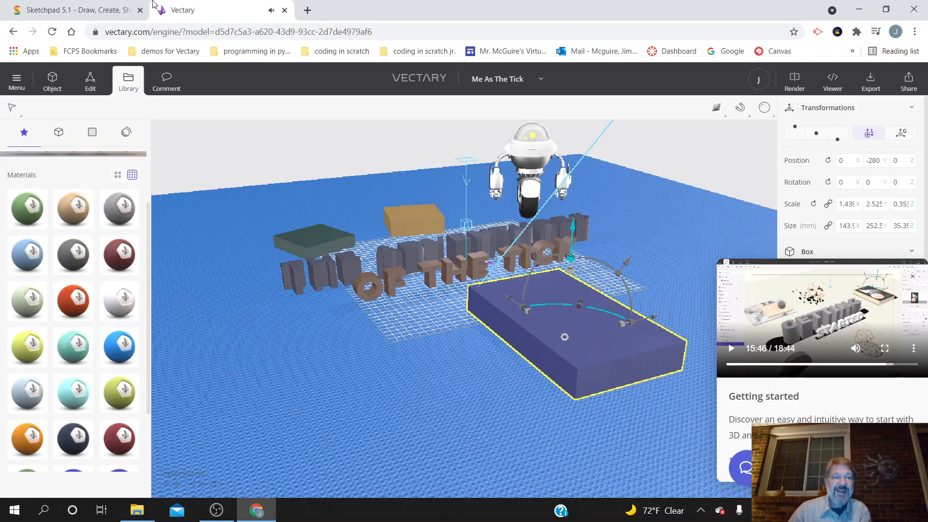
# Step: Copy the file "me as tick for vectary.jpeg" from the Files for MasterClass folder and return to the Vectary scene
pyautogui.click(145, 510)
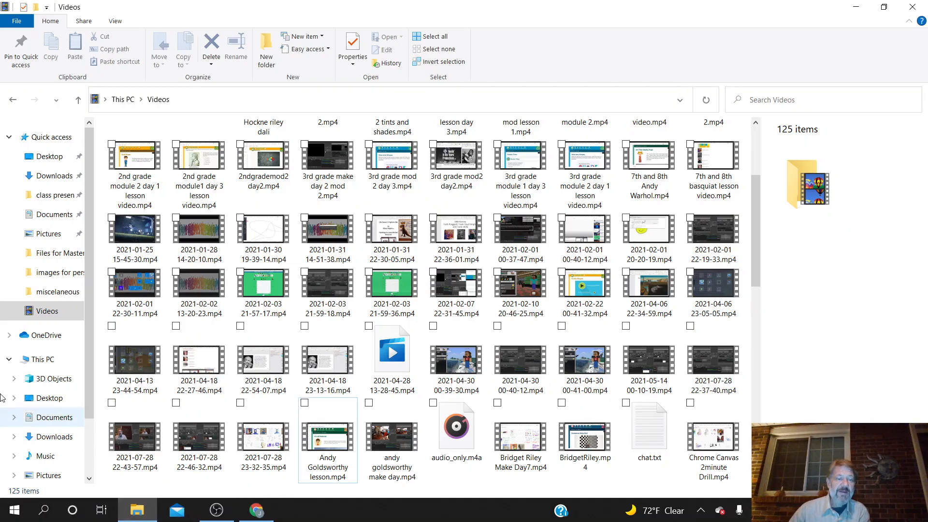
pyautogui.click(60, 255)
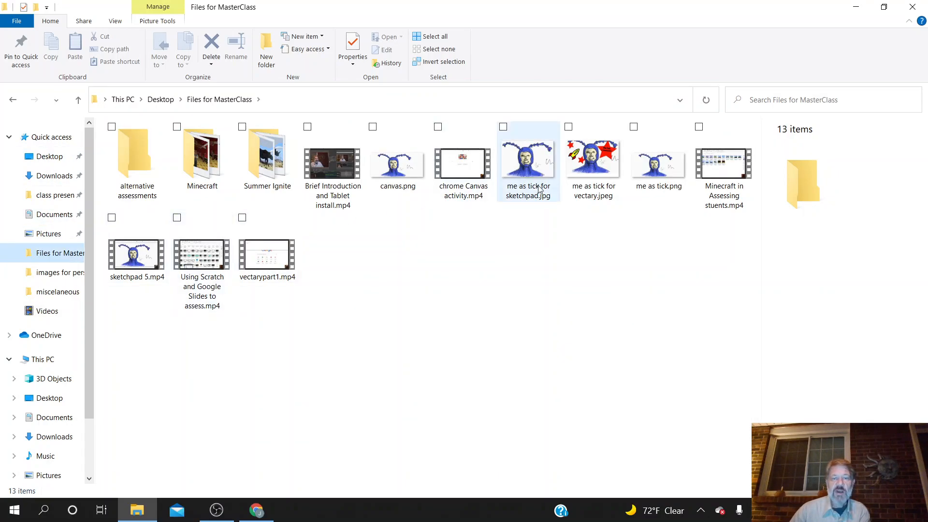
pyautogui.click(600, 176)
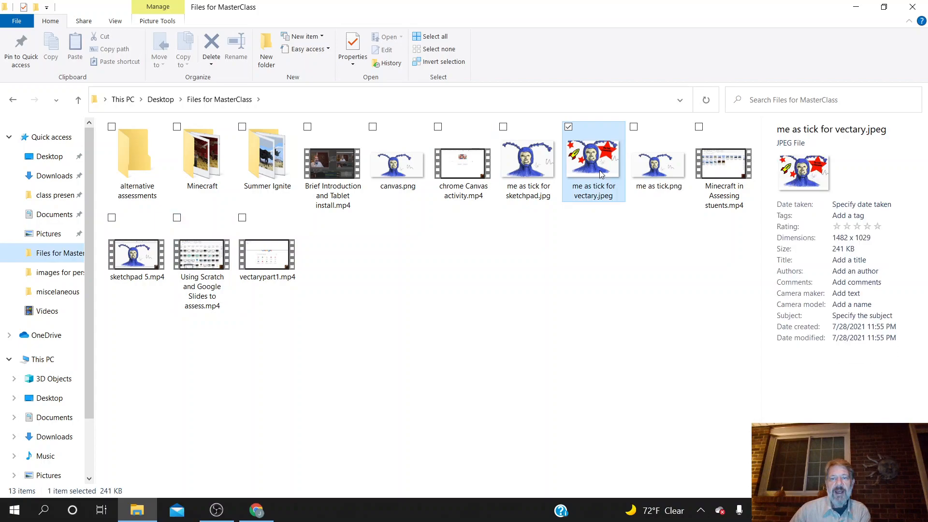
pyautogui.rightClick(598, 178)
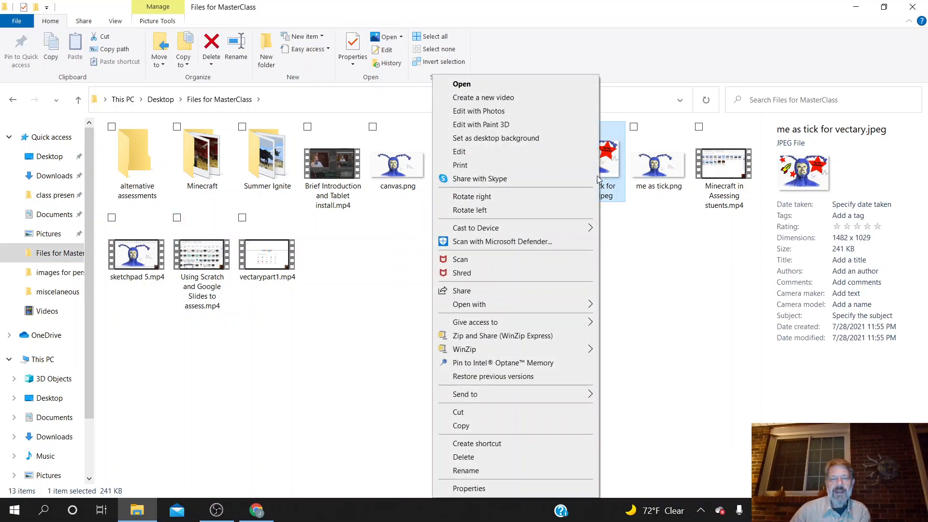
pyautogui.click(546, 426)
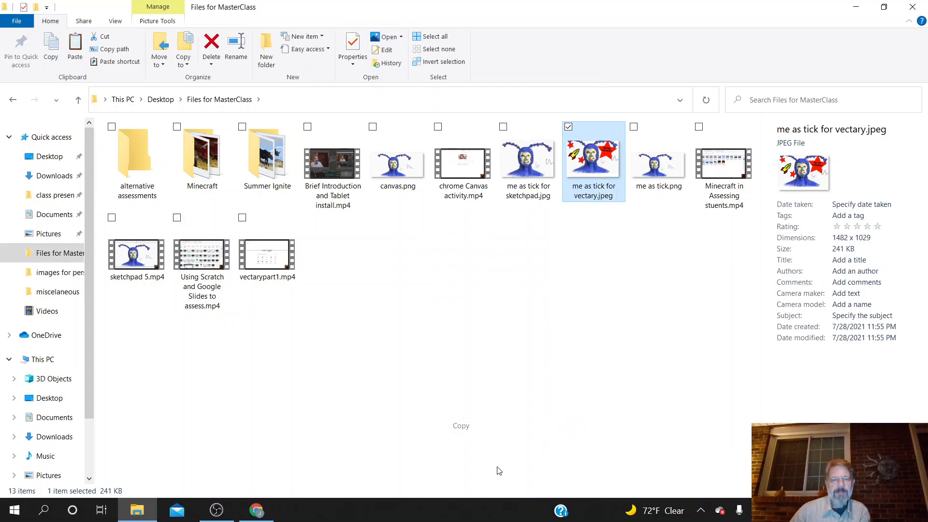
pyautogui.click(256, 510)
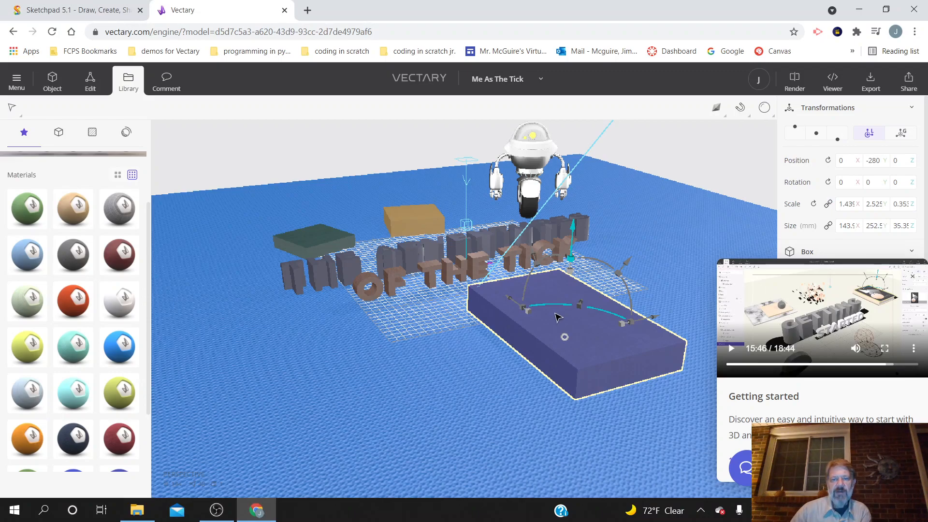
# Step: Examine the context options of the dark blue slab for a way to paste the image
pyautogui.rightClick(556, 293)
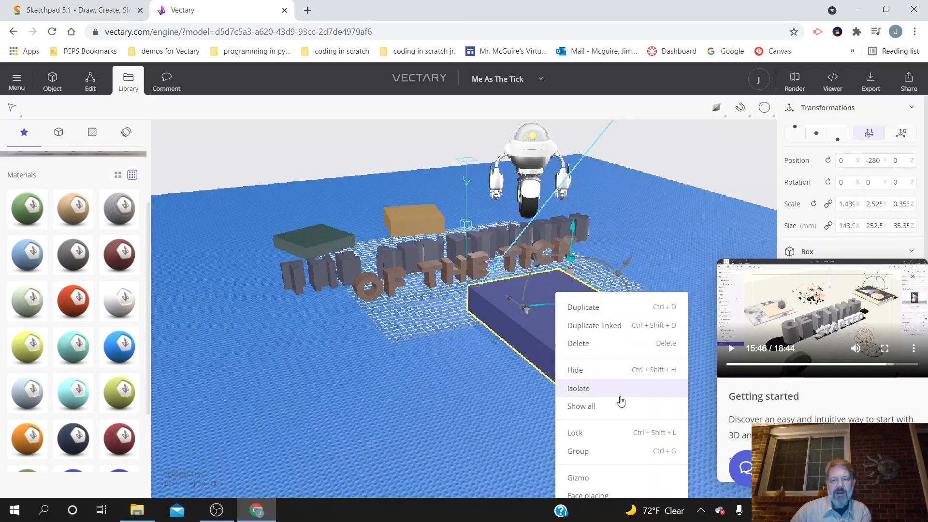
pyautogui.scroll(-1, 510, 426)
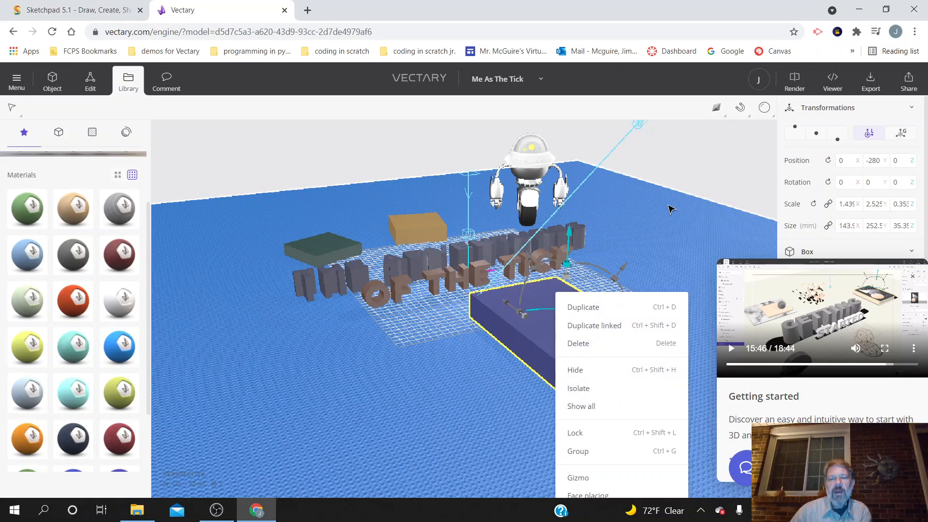
pyautogui.rightClick(634, 235)
pyautogui.rightClick(564, 297)
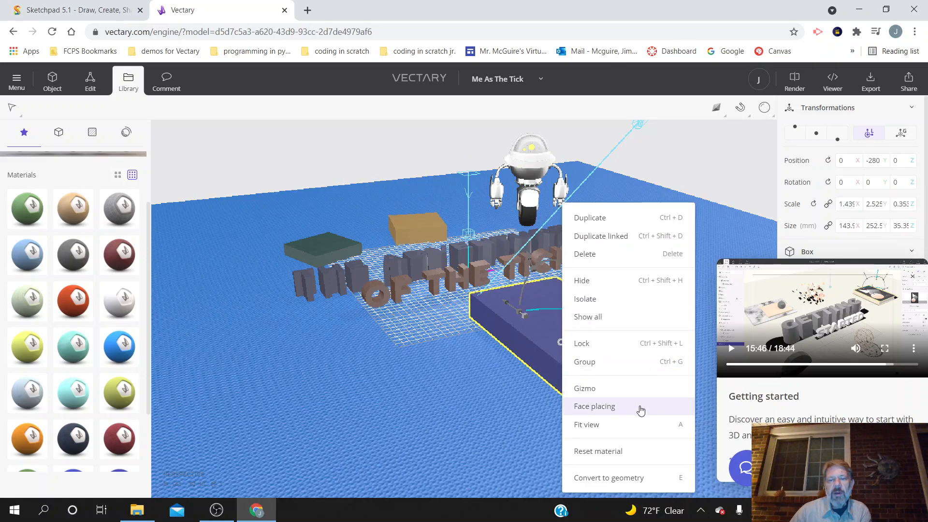
# Step: Replay the tutorial's image plane part from about 15:41 in full screen, pause it and return to the scene
pyautogui.click(885, 348)
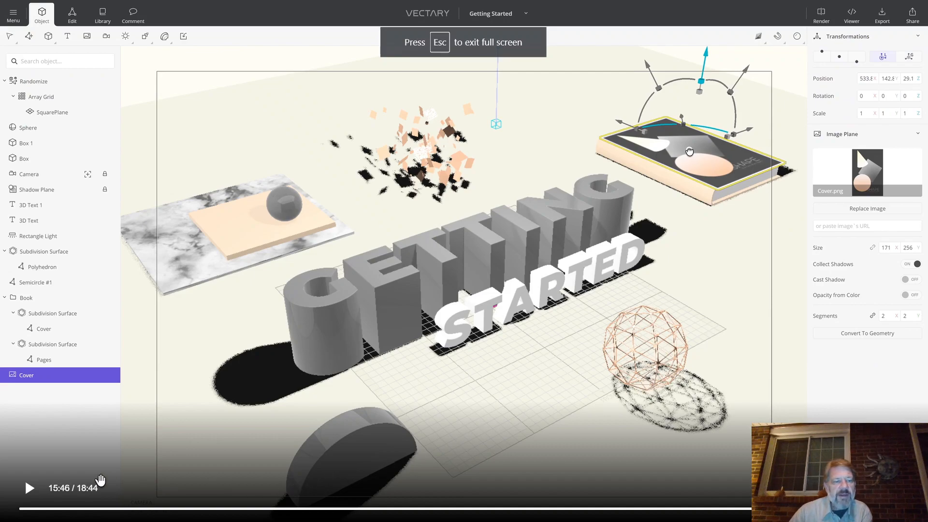
pyautogui.click(30, 491)
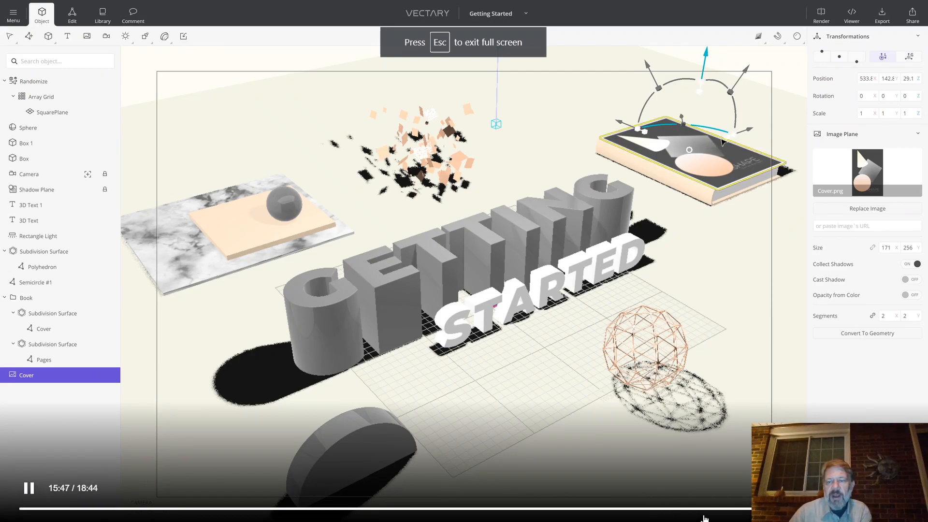
pyautogui.click(755, 509)
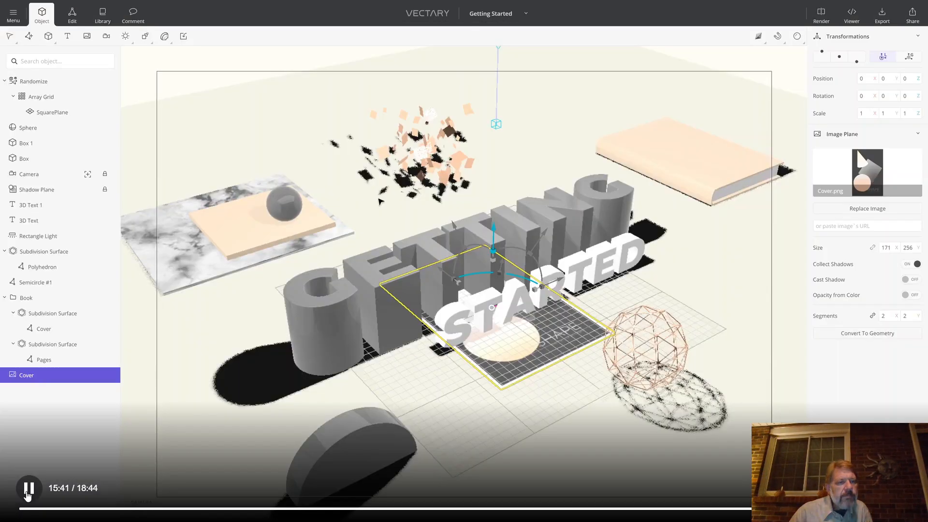
pyautogui.click(28, 496)
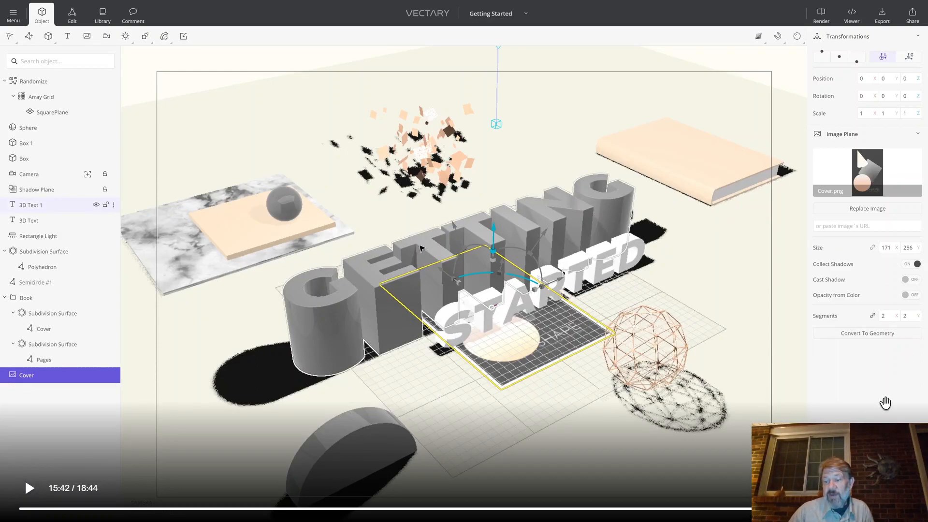
pyautogui.press('Escape')
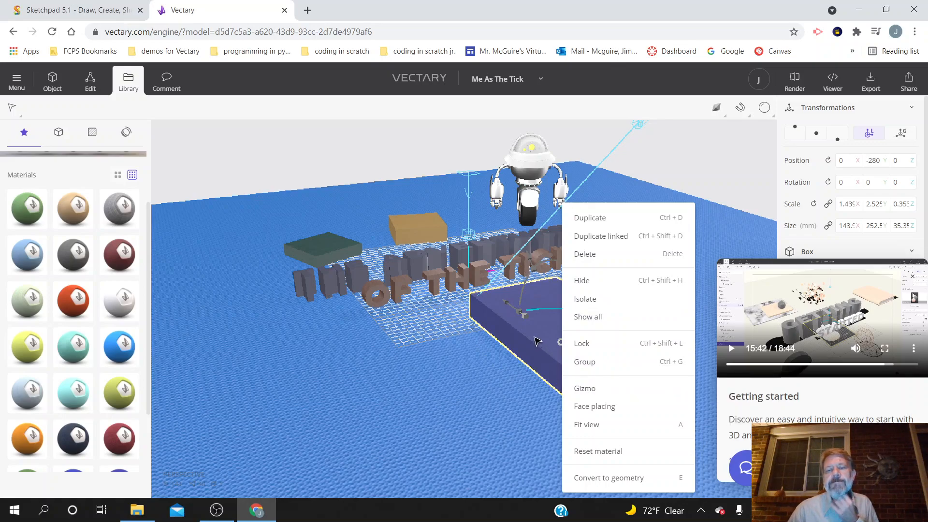
# Step: Open "me as tick for vectary.jpeg" in Photos, copy the picture and switch back to Vectary
pyautogui.rightClick(535, 341)
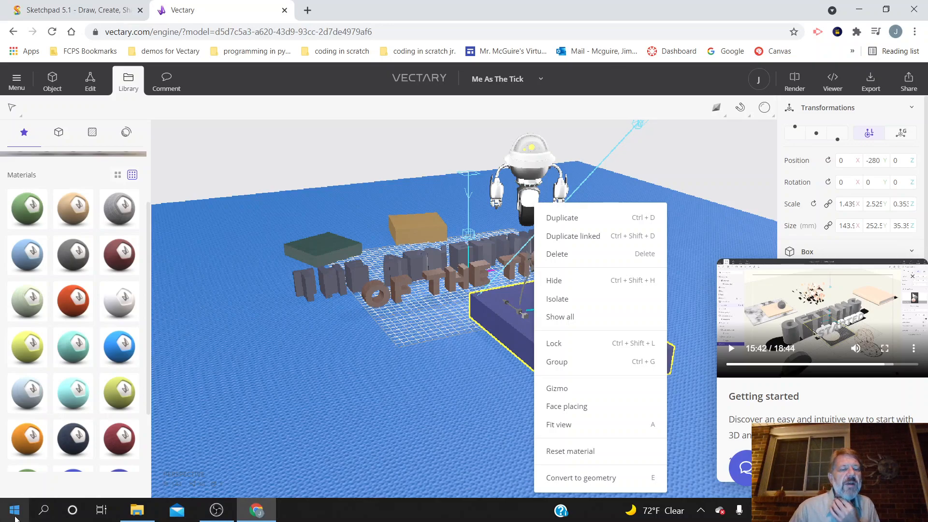
pyautogui.click(138, 510)
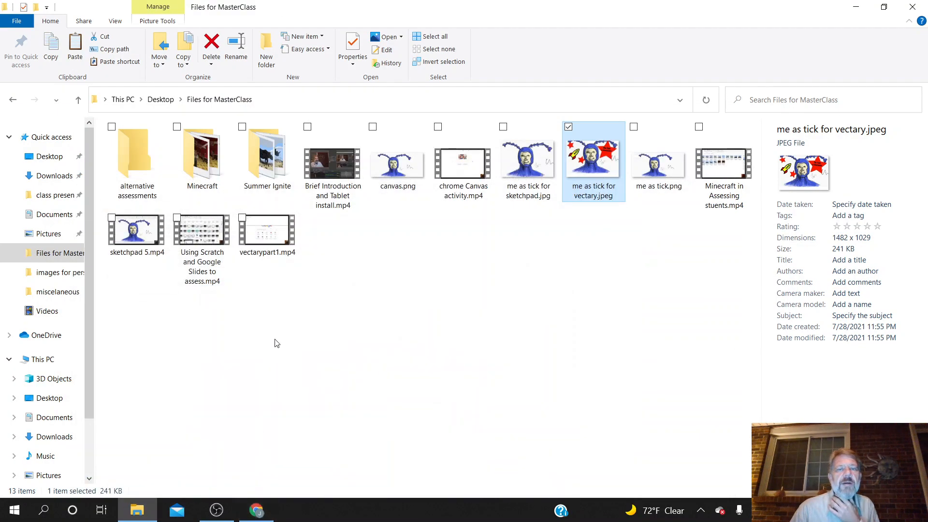
pyautogui.doubleClick(601, 164)
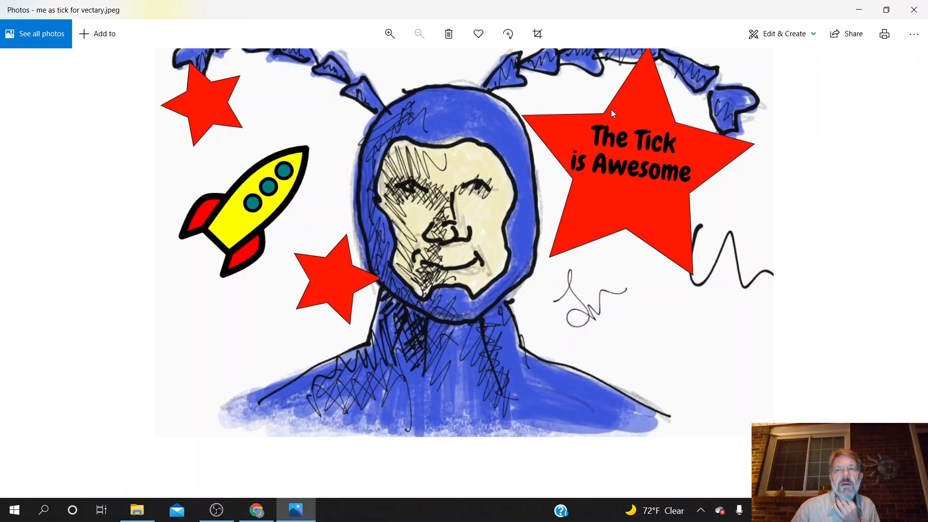
pyautogui.click(913, 34)
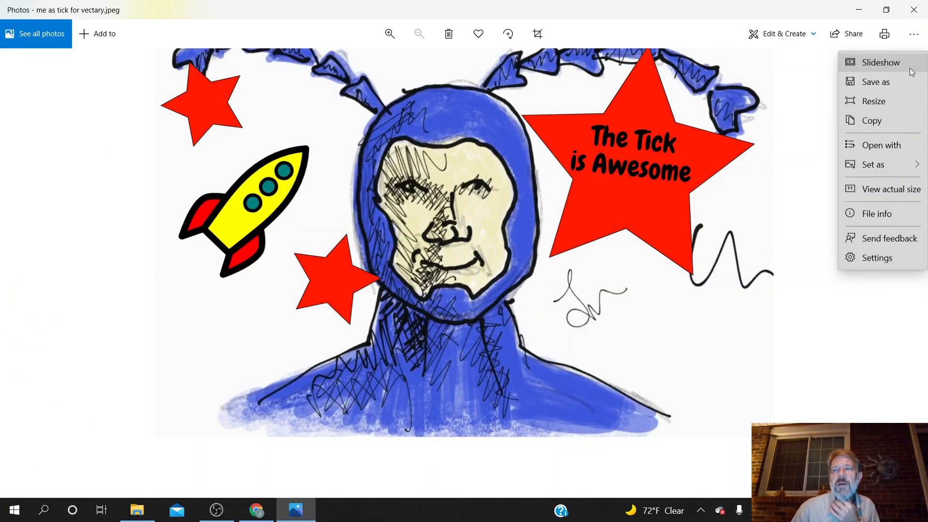
pyautogui.click(900, 126)
pyautogui.click(252, 513)
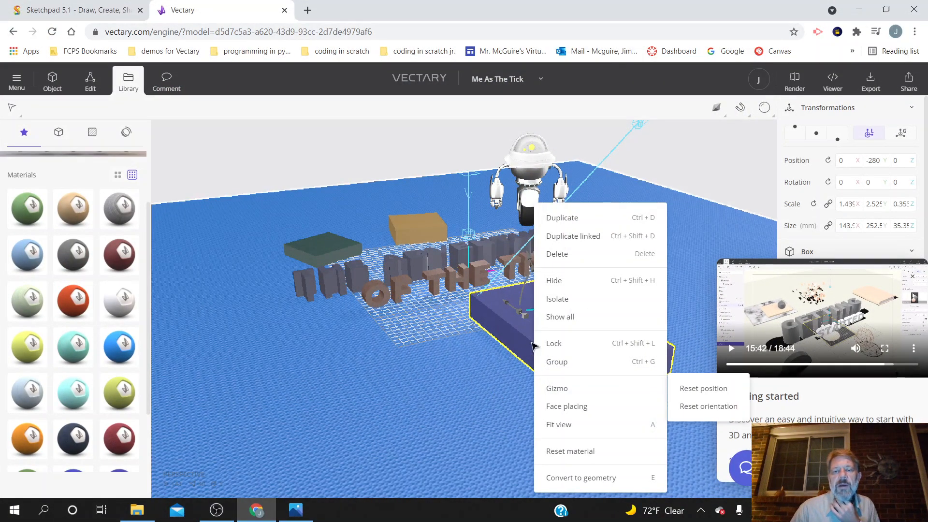
# Step: Paste the copied Tick picture into the scene as an image plane
pyautogui.rightClick(538, 319)
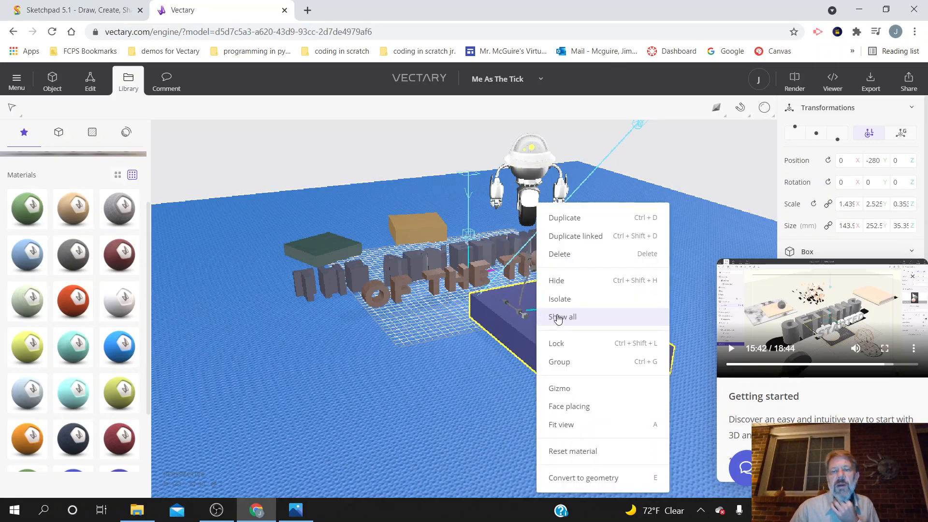
pyautogui.click(505, 346)
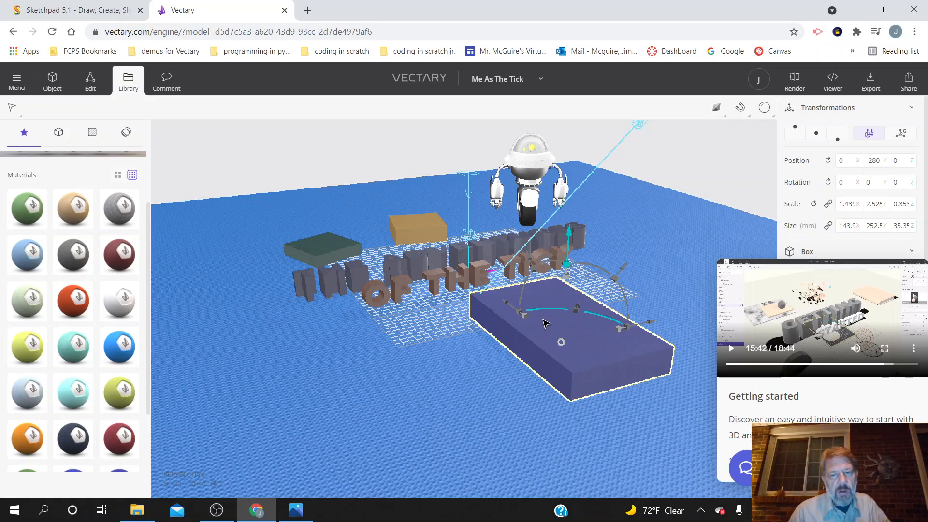
pyautogui.hotkey('ctrl', 'v')
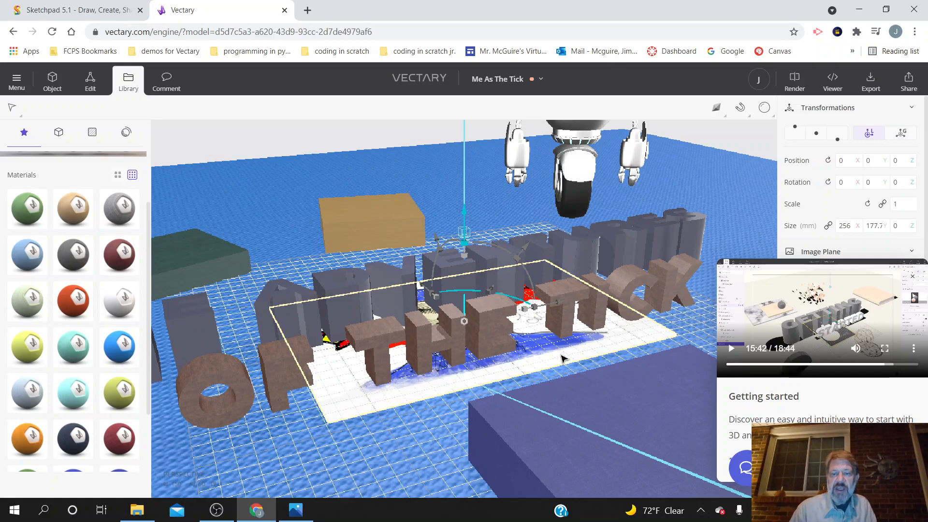
# Step: Move the Tick image plane to Y -200 and raise it to about Z 35.5, just above the dark blue slab
pyautogui.scroll(-5, 454, 444)
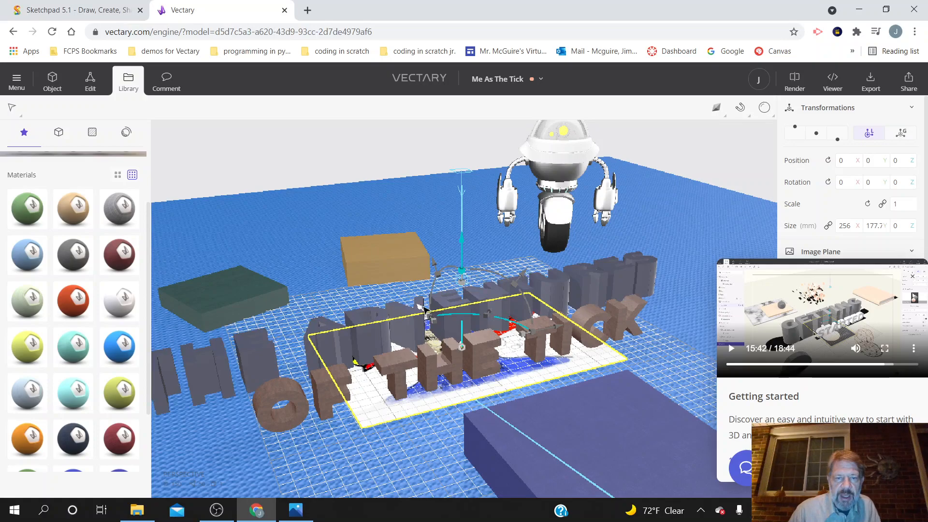
pyautogui.moveTo(424, 308); pyautogui.dragTo(510, 410)
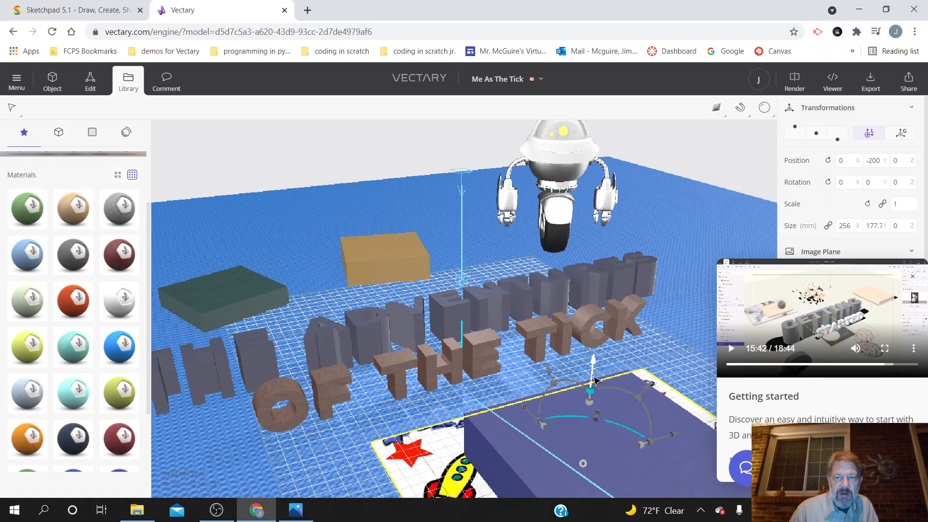
pyautogui.moveTo(592, 375); pyautogui.dragTo(599, 315)
pyautogui.hotkey('ctrl', 'z')
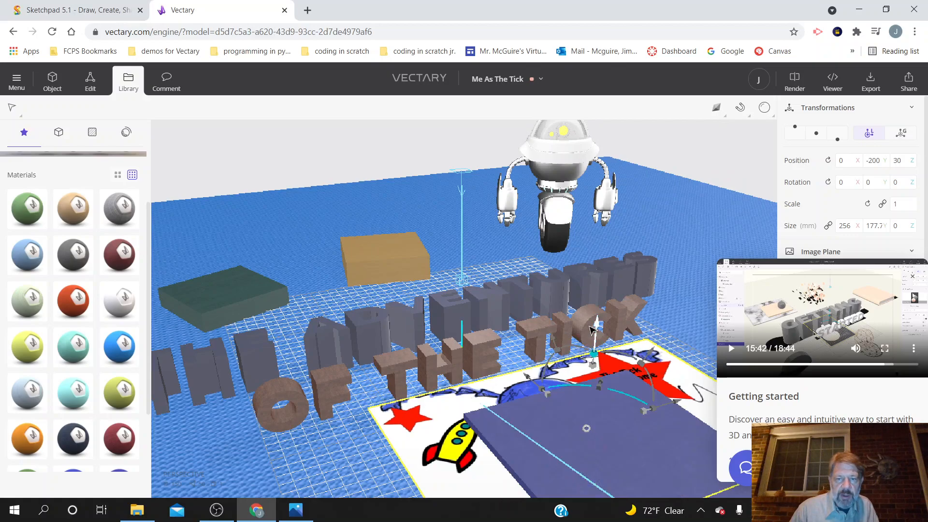
pyautogui.moveTo(598, 335); pyautogui.dragTo(598, 328)
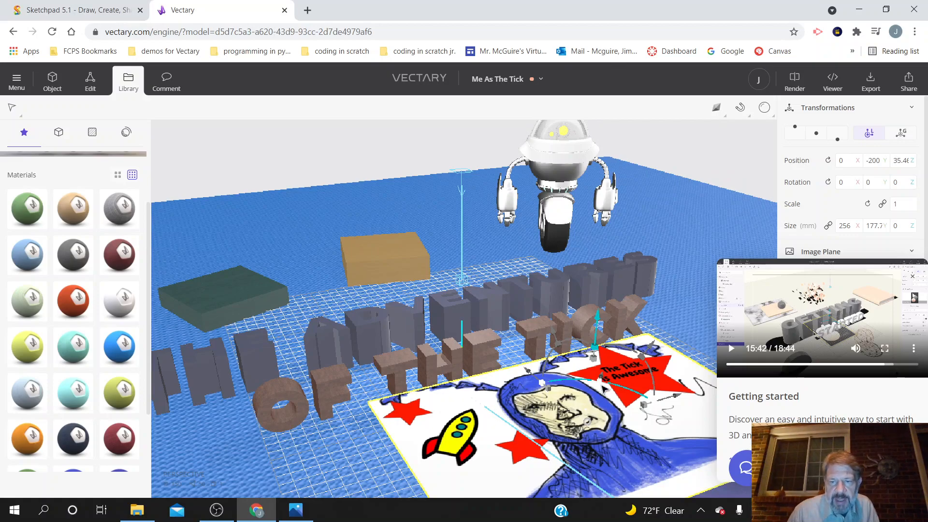
# Step: Scale the Tick image plane down to about 101 × 70 mm so it fits on top of the slab
pyautogui.moveTo(644, 406); pyautogui.dragTo(610, 417)
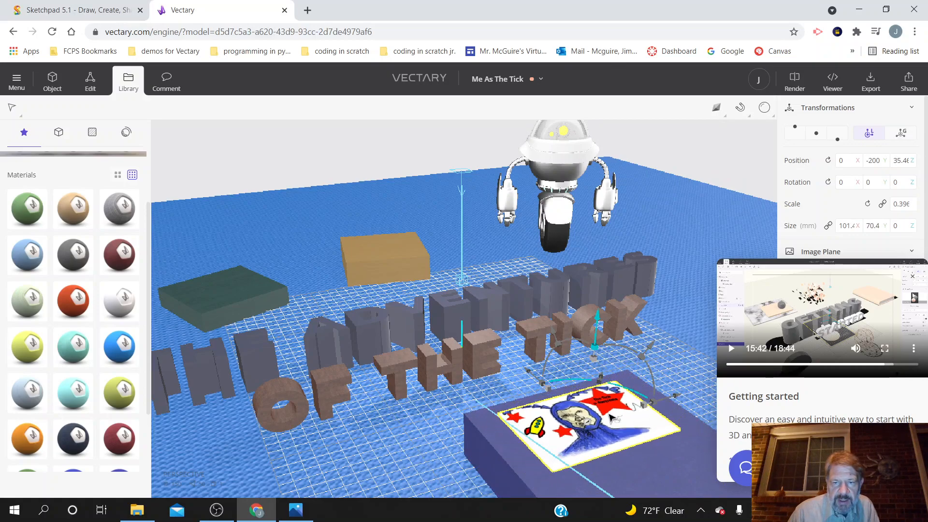
pyautogui.click(672, 327)
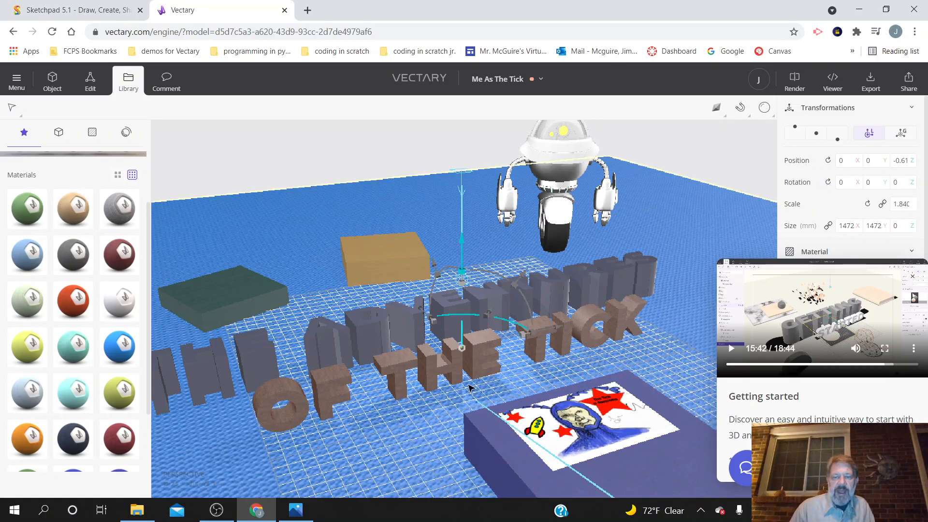
pyautogui.moveTo(381, 437); pyautogui.dragTo(405, 417)
# Step: Add a new 3D text and move it to X 20, Y -290 on the dark blue slab
pyautogui.click(469, 435)
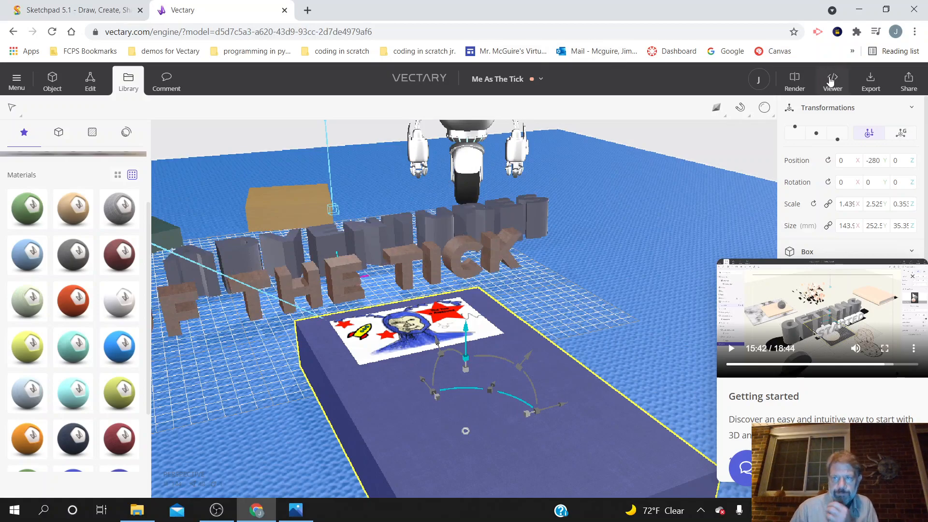
pyautogui.click(49, 74)
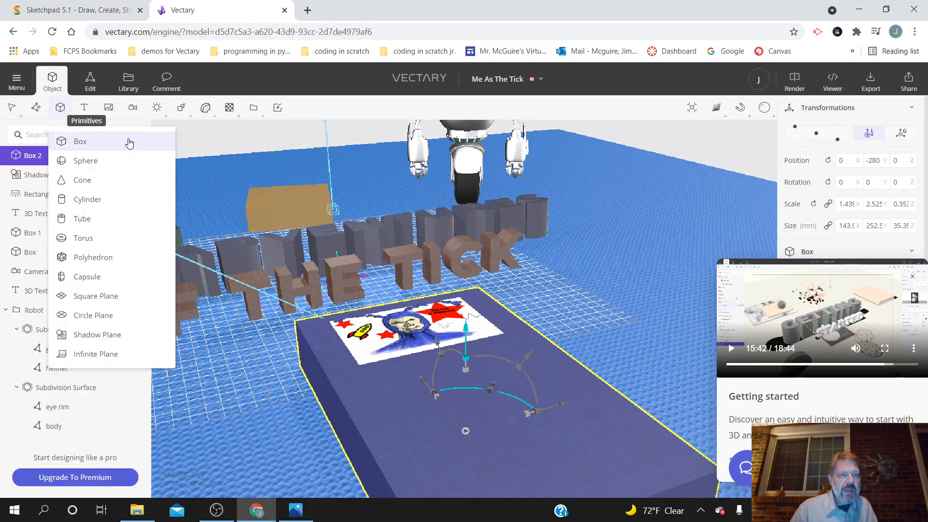
pyautogui.click(90, 110)
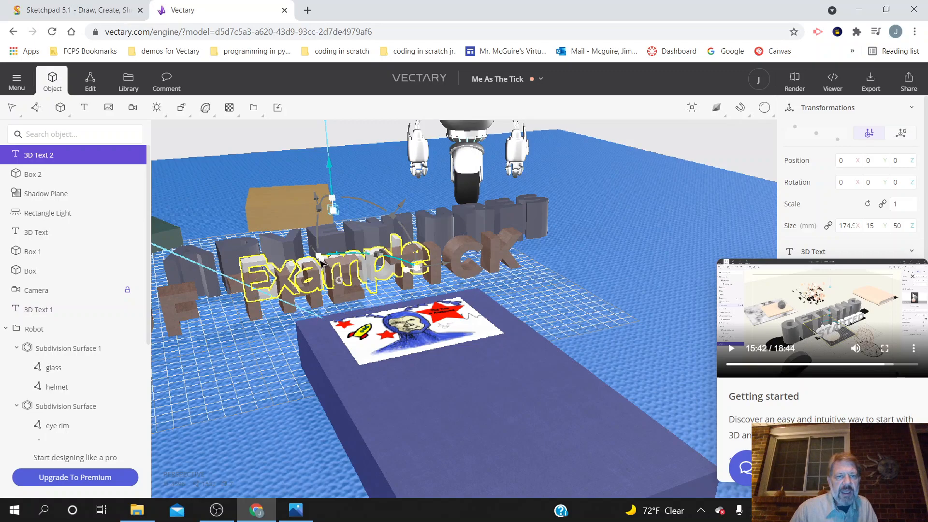
pyautogui.moveTo(325, 265); pyautogui.dragTo(510, 397)
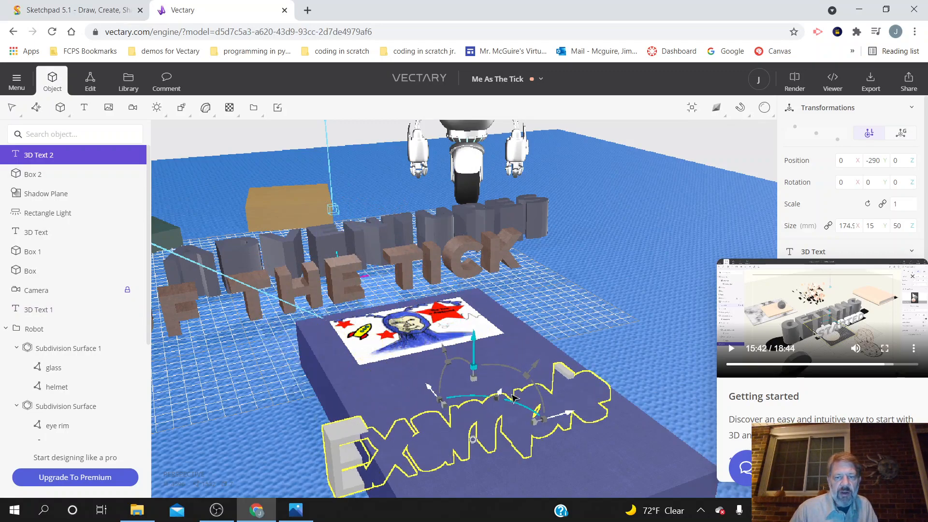
pyautogui.moveTo(564, 417); pyautogui.dragTo(595, 409)
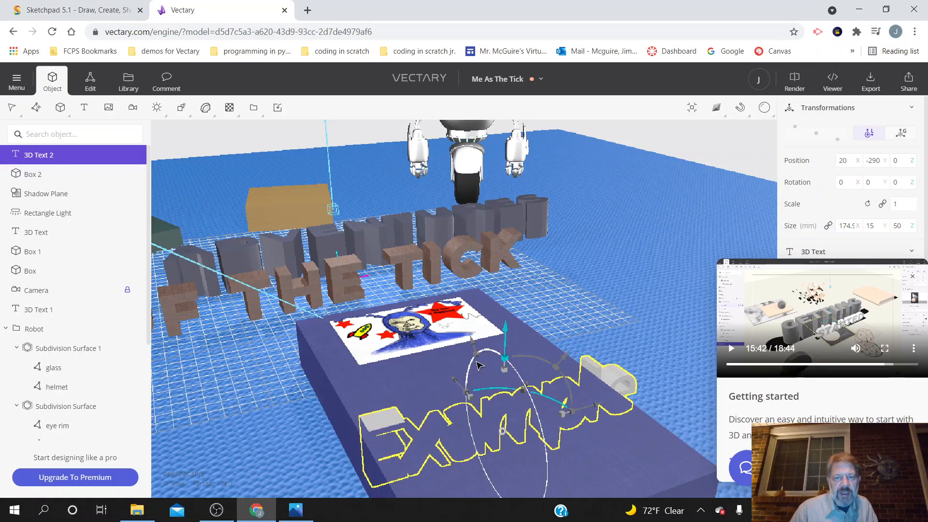
# Step: Rotate the new text about -91.3° around X to lie flat and scale it to about 126 × 2.6 × 36 mm
pyautogui.moveTo(471, 369); pyautogui.dragTo(489, 480)
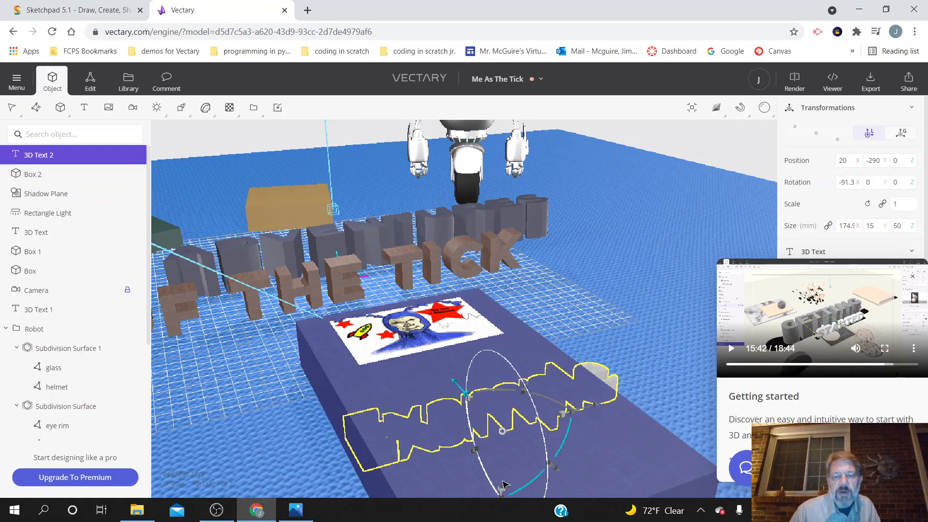
pyautogui.moveTo(590, 345); pyautogui.dragTo(527, 464)
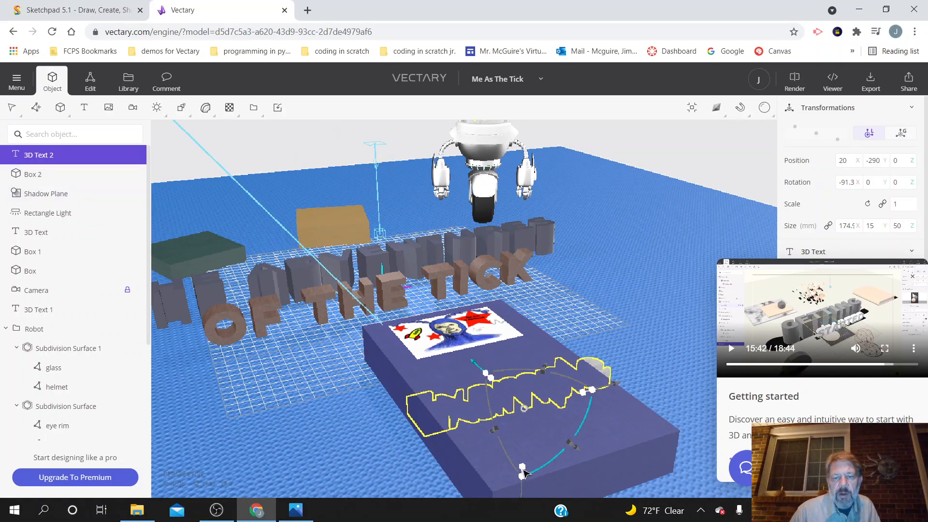
pyautogui.moveTo(524, 472); pyautogui.dragTo(531, 454)
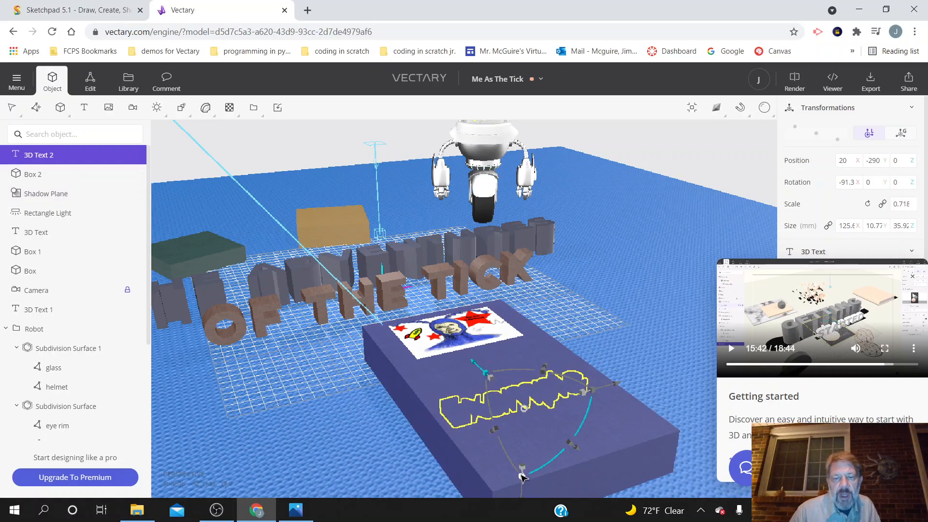
pyautogui.moveTo(523, 477); pyautogui.dragTo(534, 429)
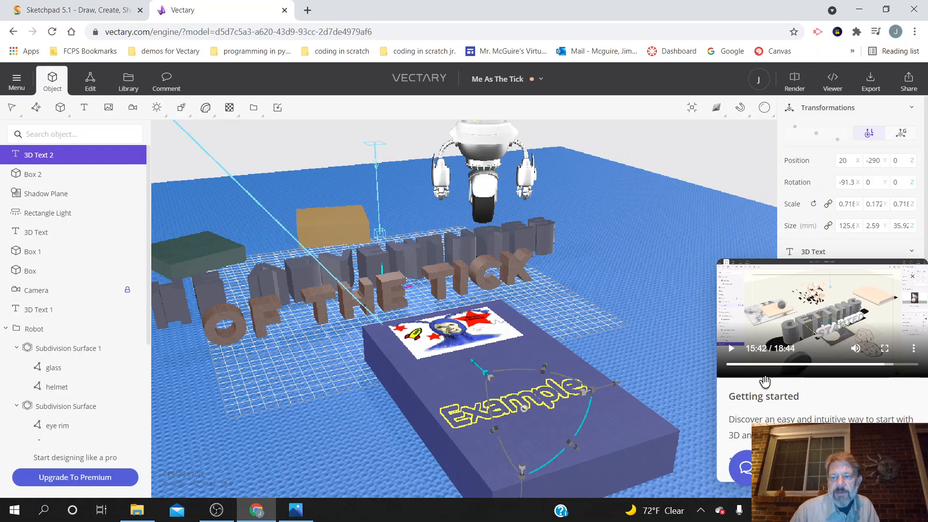
# Step: Move the Getting started window off the text settings and change the new text's wording to "Me As The Tick"
pyautogui.moveTo(872, 265); pyautogui.dragTo(269, 406)
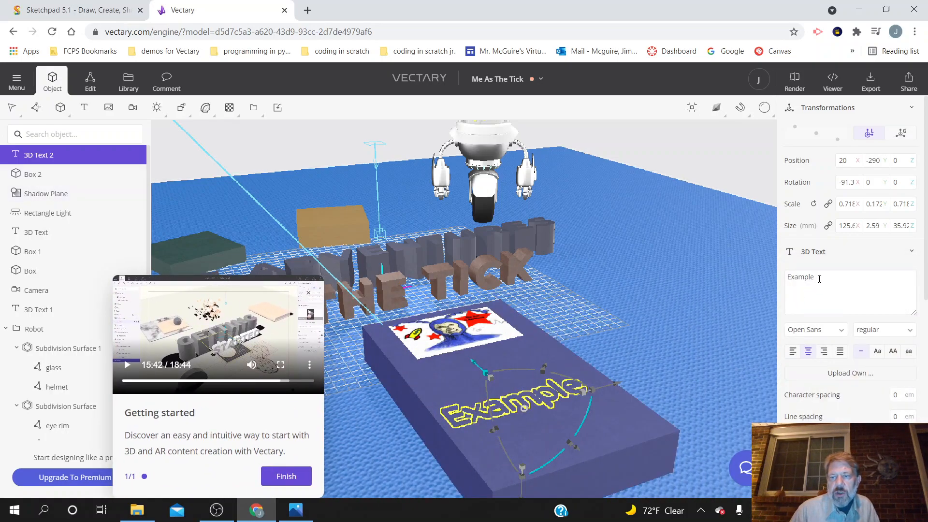
pyautogui.doubleClick(804, 286)
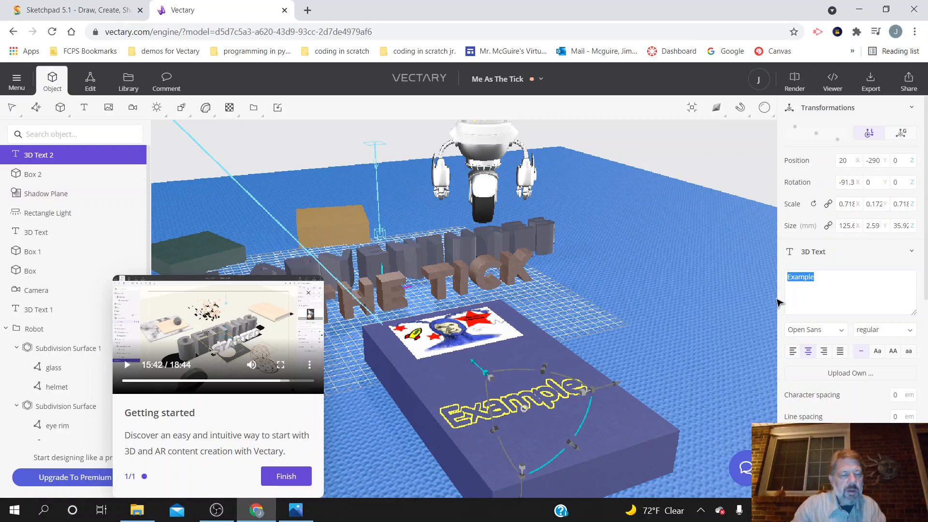
pyautogui.write('Me as')
pyautogui.press('BackSpace')
pyautogui.press('BackSpace')
pyautogui.write('As The ')
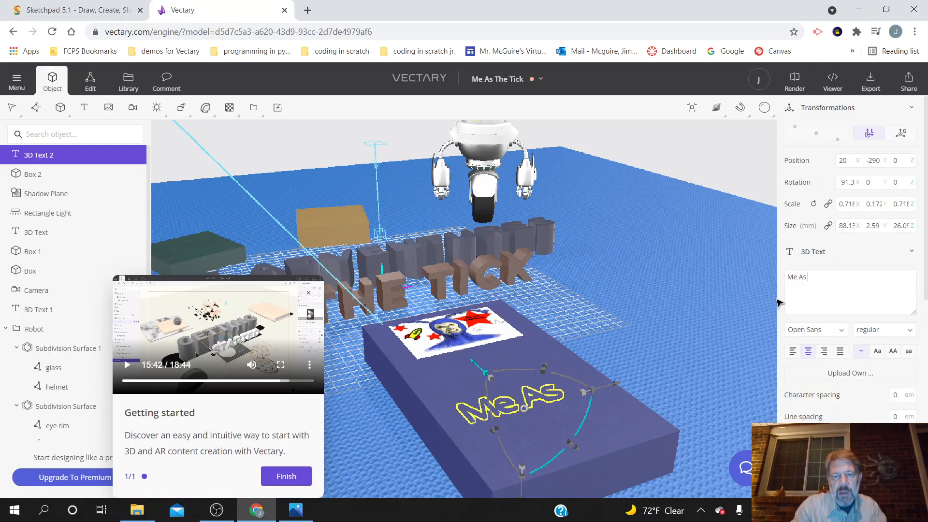
pyautogui.write('Tick')
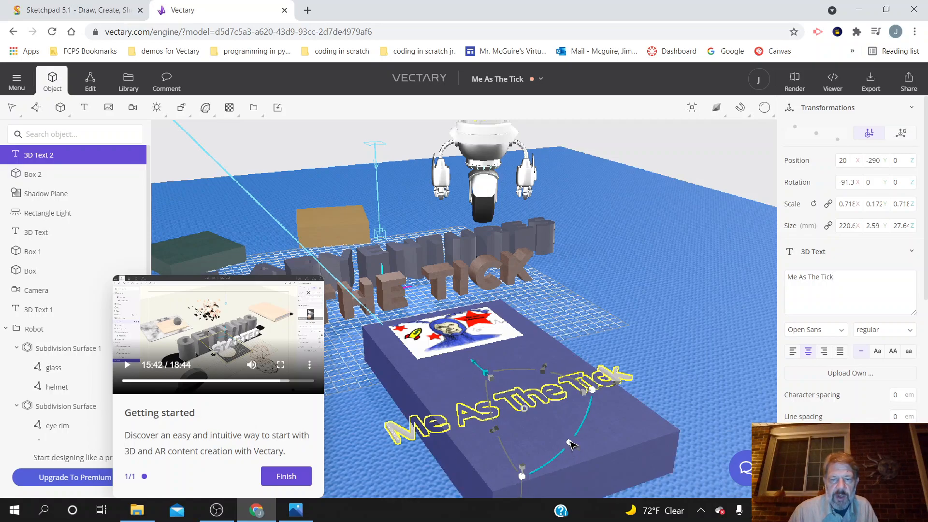
# Step: Scale the "Me As The Tick" text down to about 140 mm wide and shift it to X 28, Y about -270
pyautogui.moveTo(570, 443); pyautogui.dragTo(555, 436)
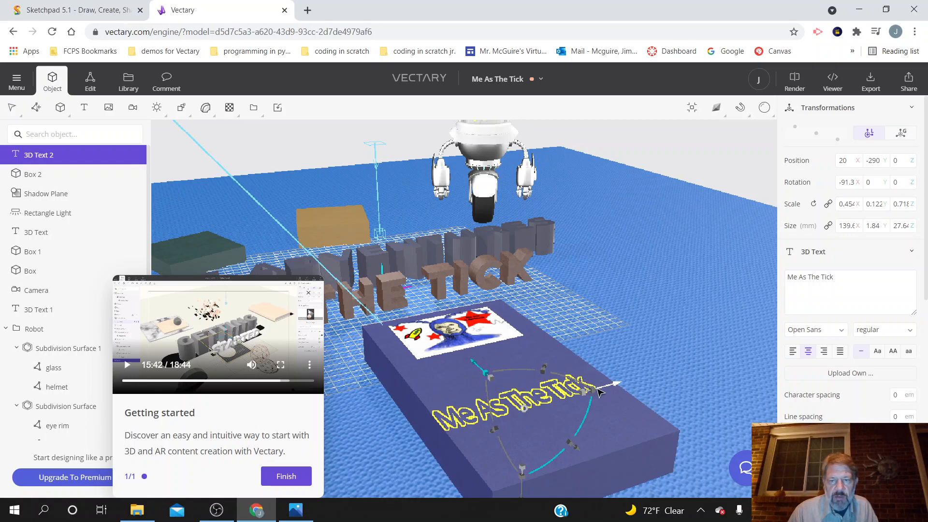
pyautogui.moveTo(608, 390); pyautogui.dragTo(618, 387)
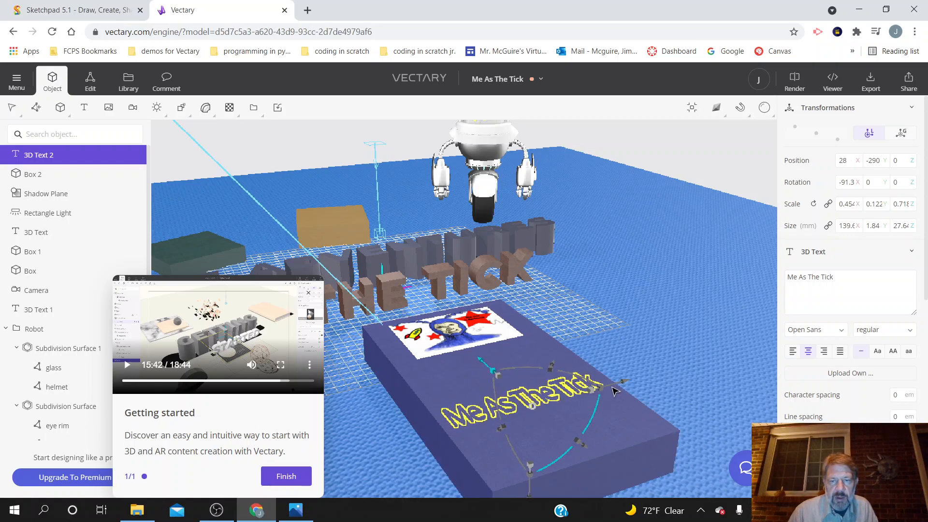
pyautogui.moveTo(486, 361); pyautogui.dragTo(479, 351)
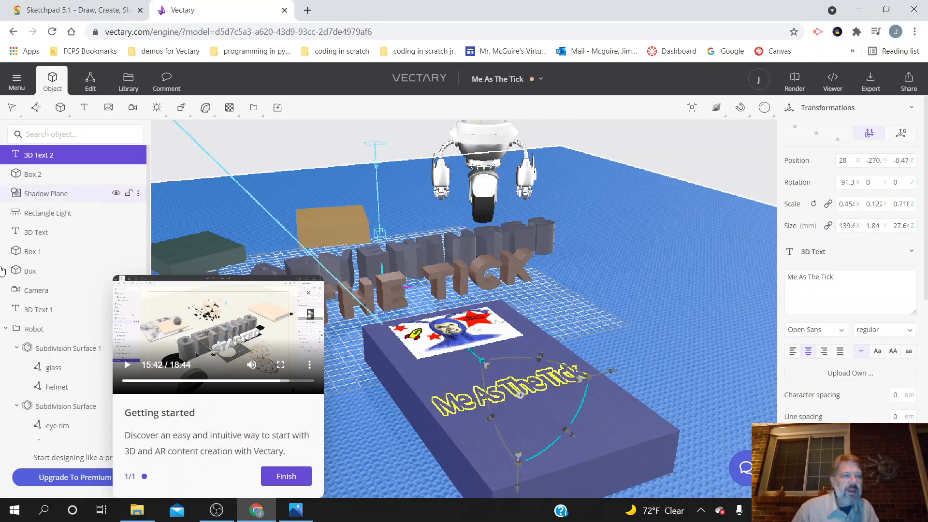
pyautogui.click(60, 108)
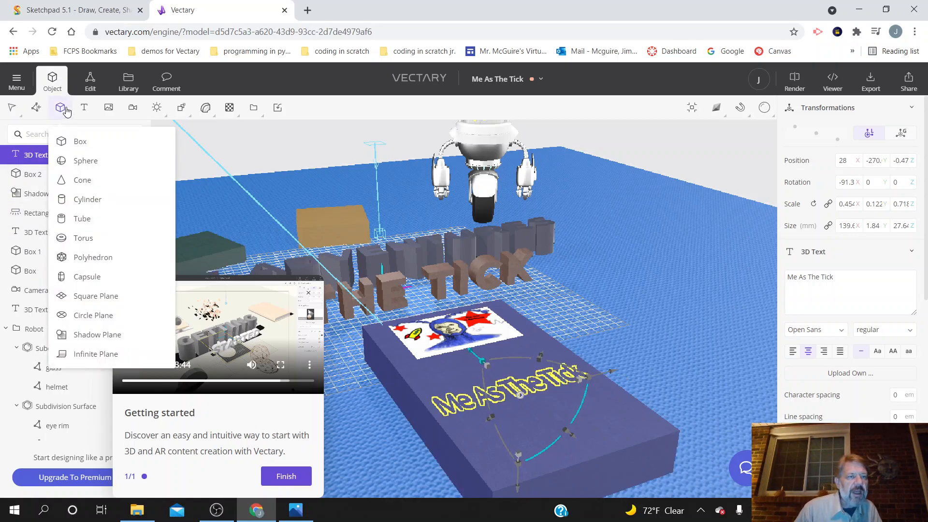
pyautogui.click(80, 141)
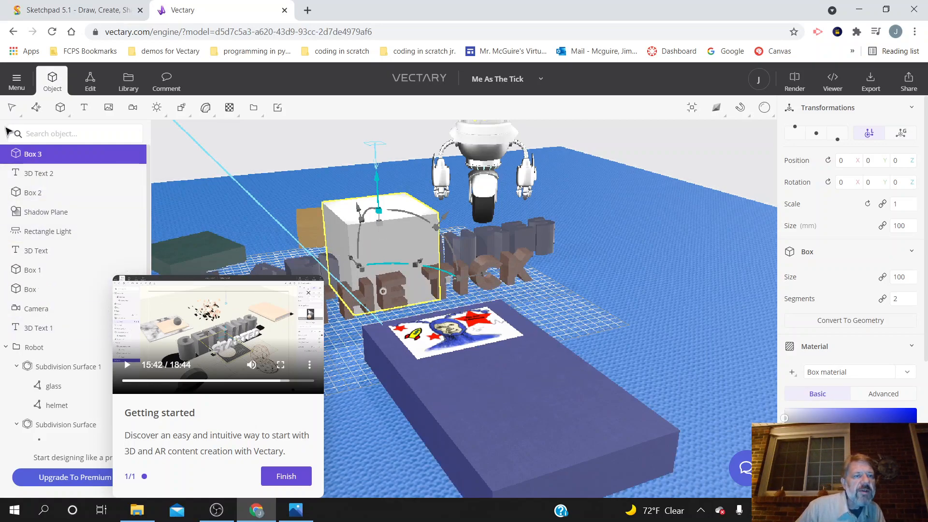
pyautogui.click(18, 114)
pyautogui.click(17, 151)
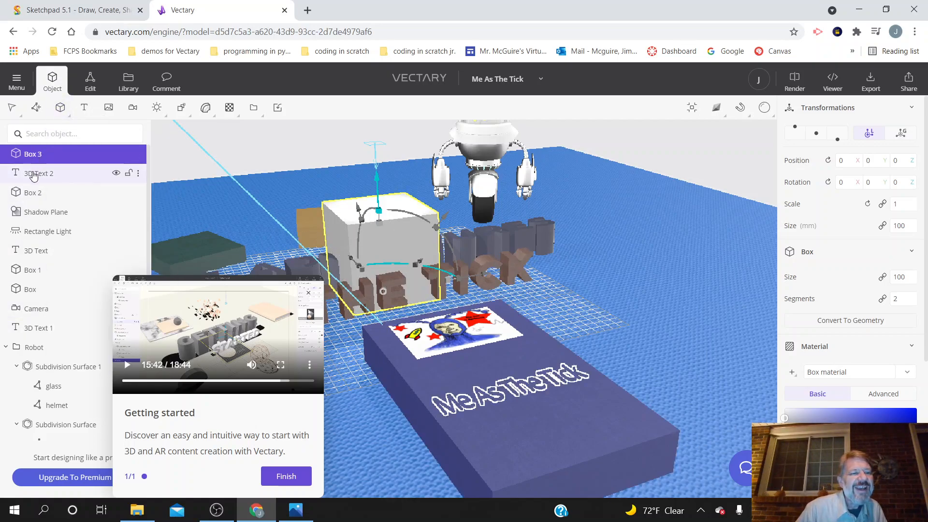
pyautogui.click(84, 114)
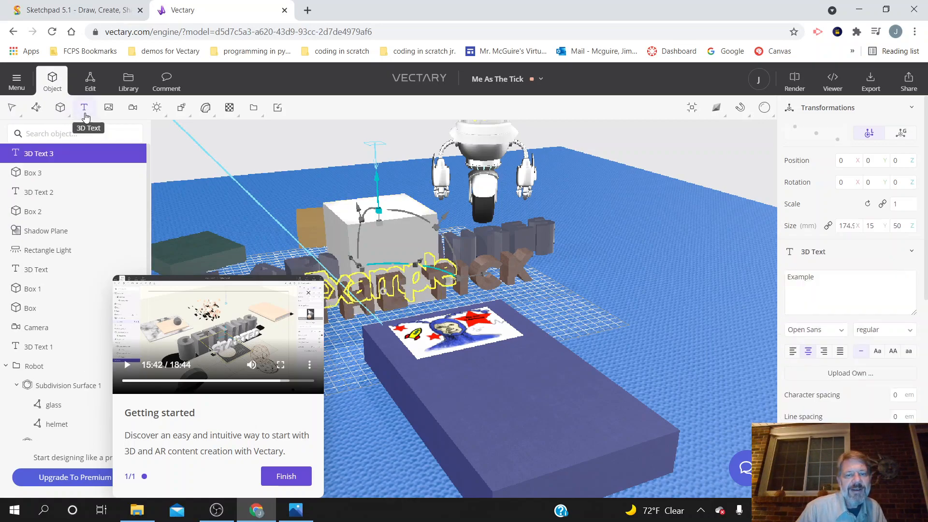
pyautogui.rightClick(54, 157)
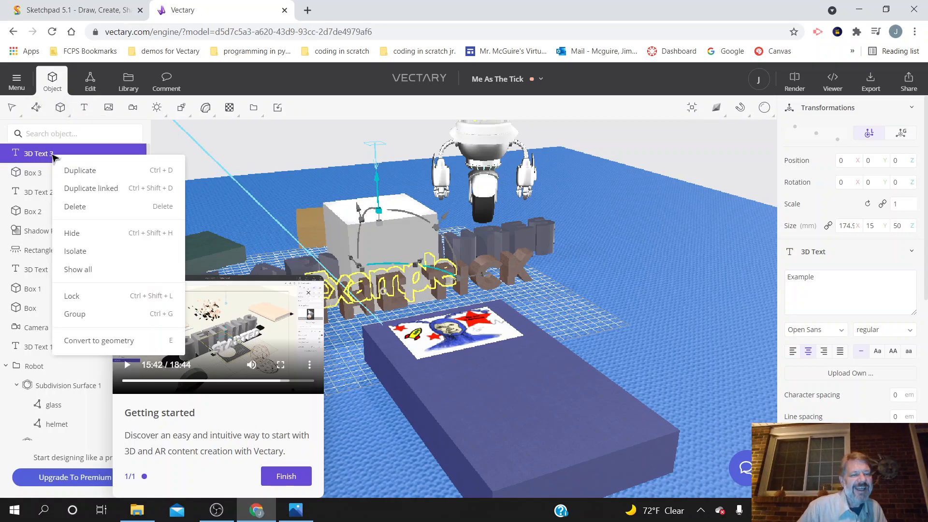
pyautogui.click(81, 209)
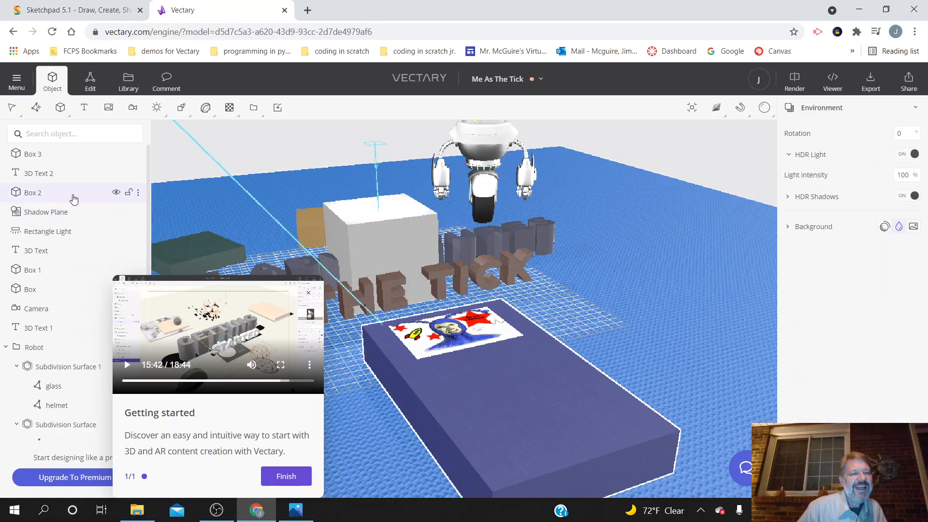
pyautogui.rightClick(53, 155)
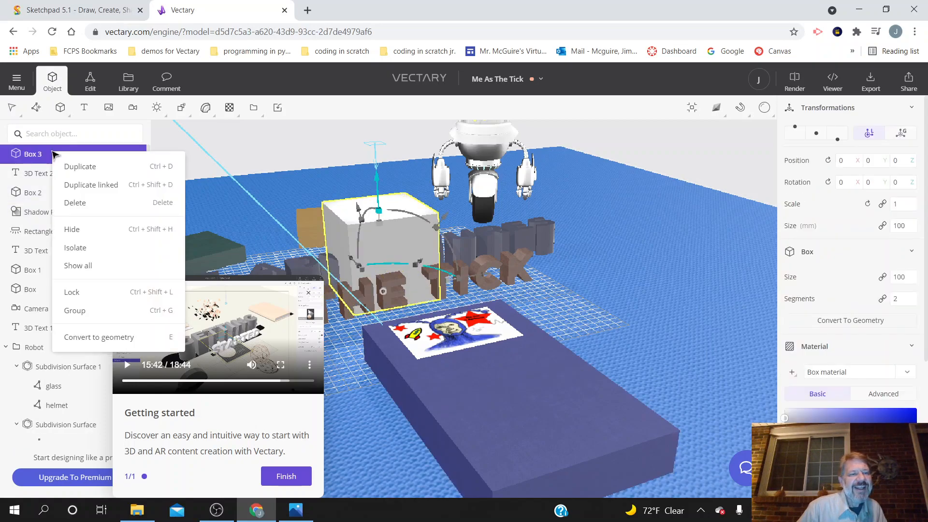
pyautogui.click(97, 206)
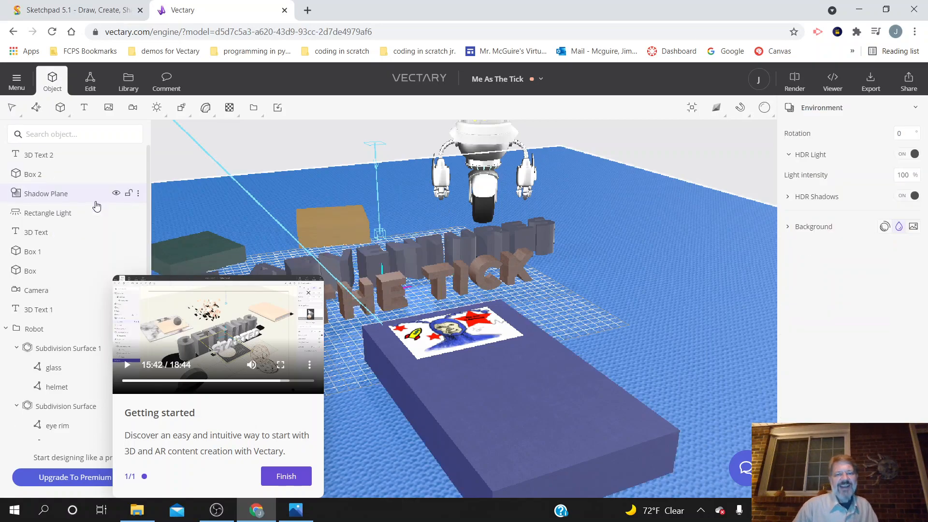
# Step: Set the material color of the "Me As The Tick" text to bright red, without converting it to geometry
pyautogui.click(59, 160)
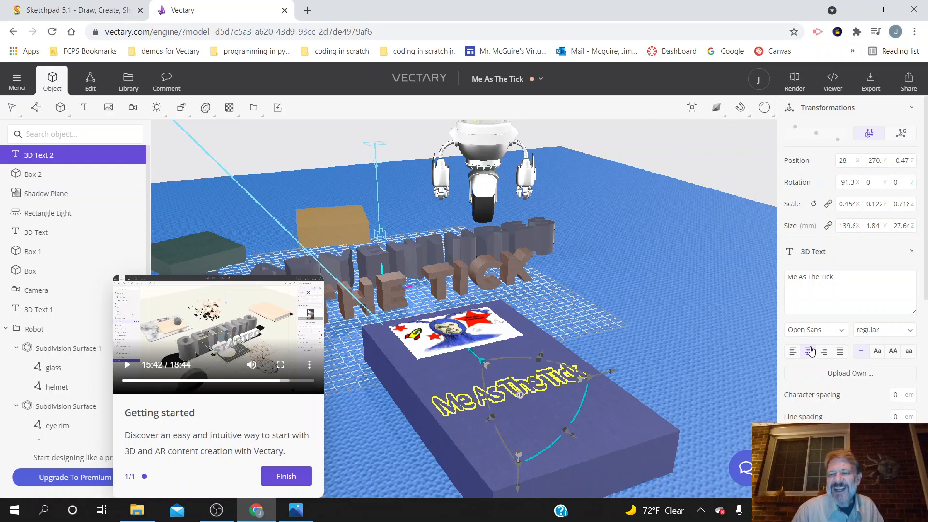
pyautogui.scroll(-5, 865, 367)
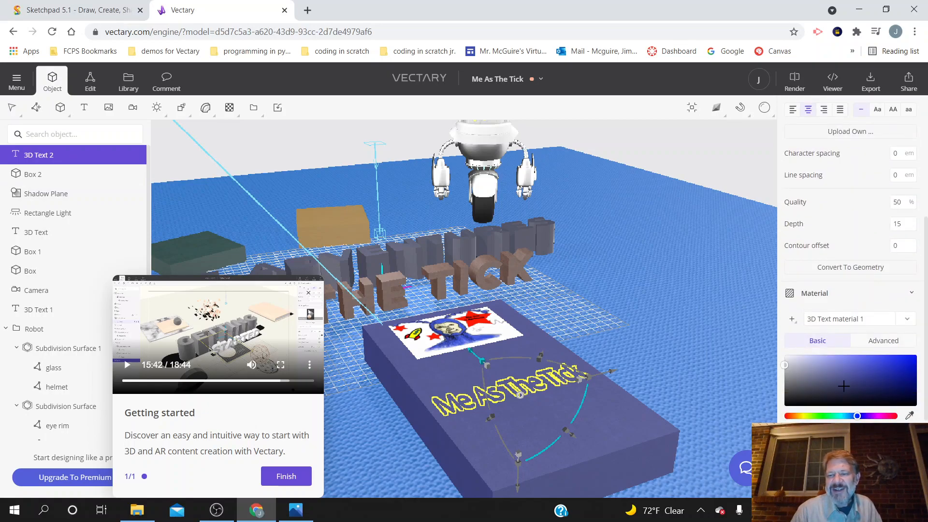
pyautogui.click(788, 416)
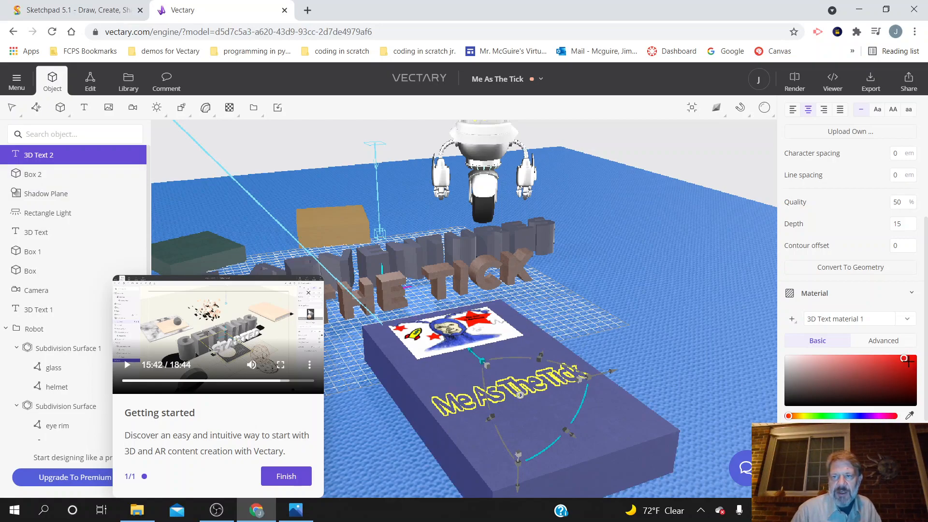
pyautogui.press('Tab')
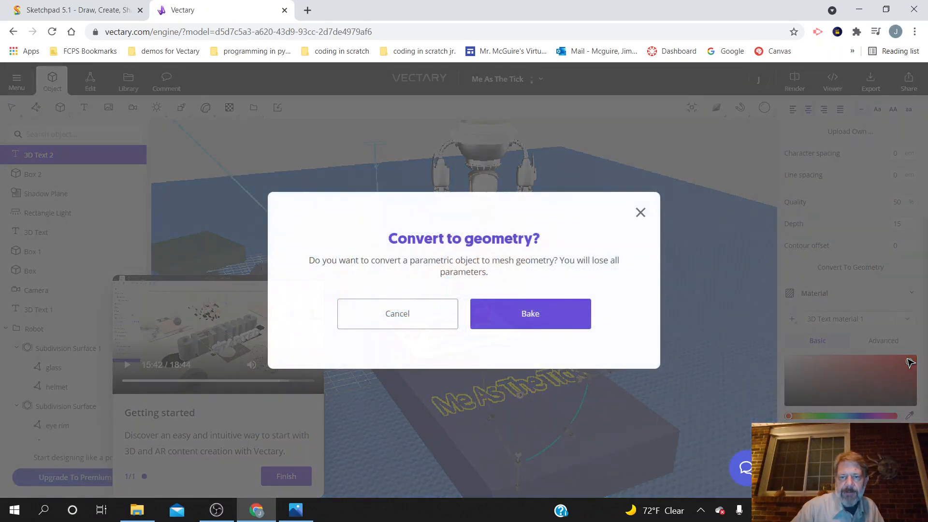
pyautogui.click(400, 312)
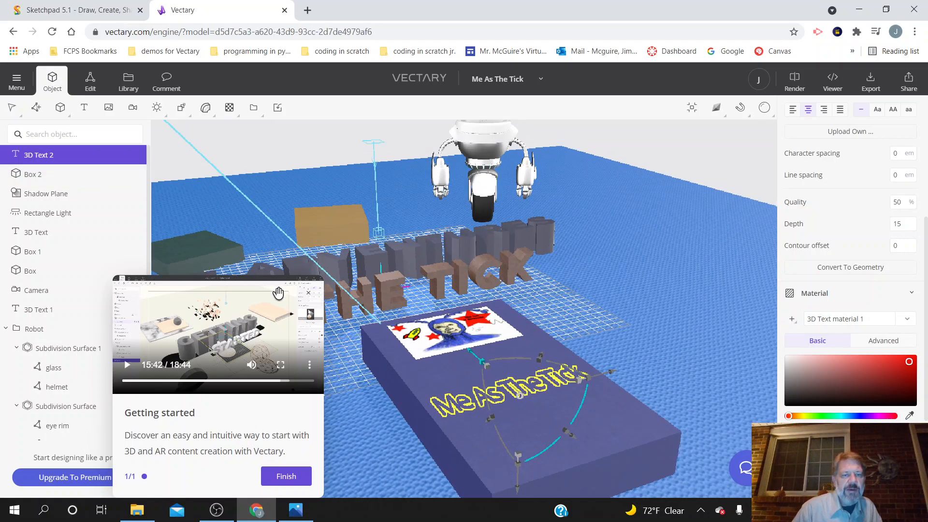
# Step: Close the Getting started window, preview the scene with the Instant render at Low quality, and stop the preview
pyautogui.click(309, 293)
pyautogui.click(764, 107)
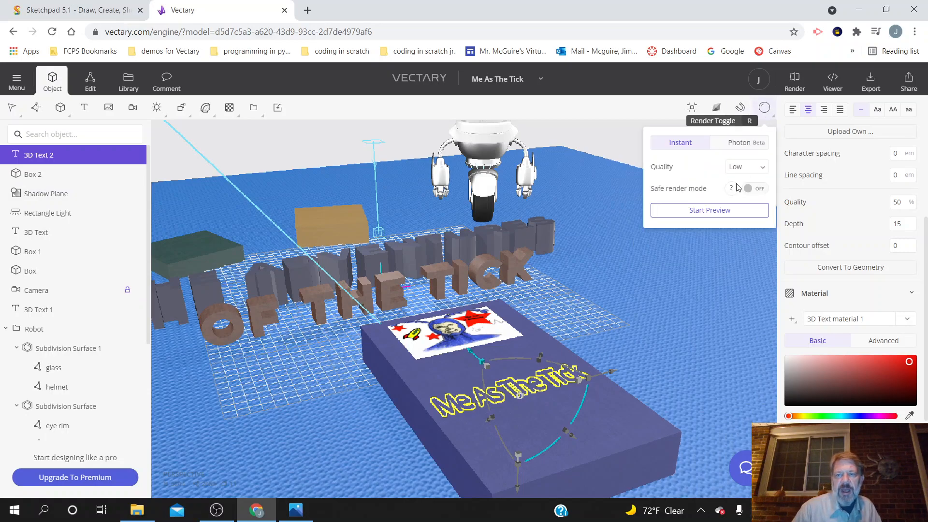
pyautogui.click(724, 211)
pyautogui.moveTo(674, 346); pyautogui.dragTo(684, 362)
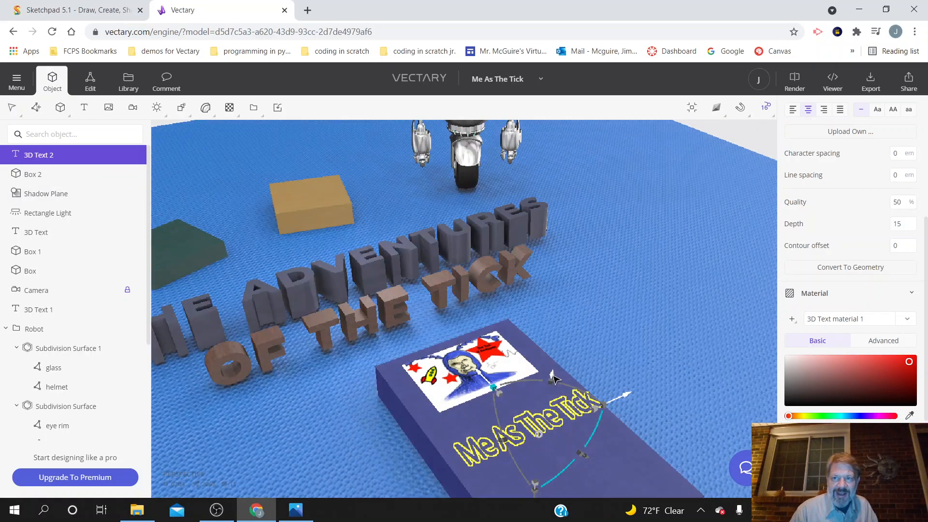
pyautogui.moveTo(766, 116)
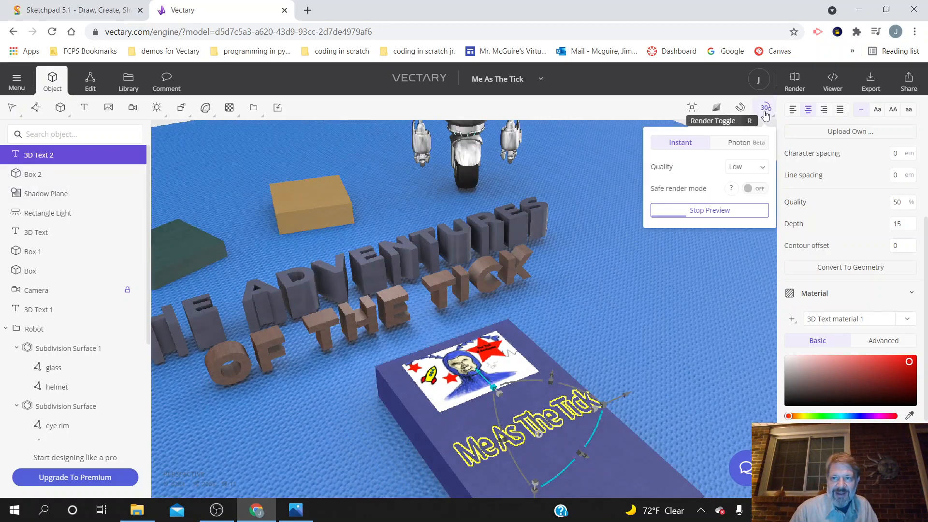
pyautogui.click(750, 210)
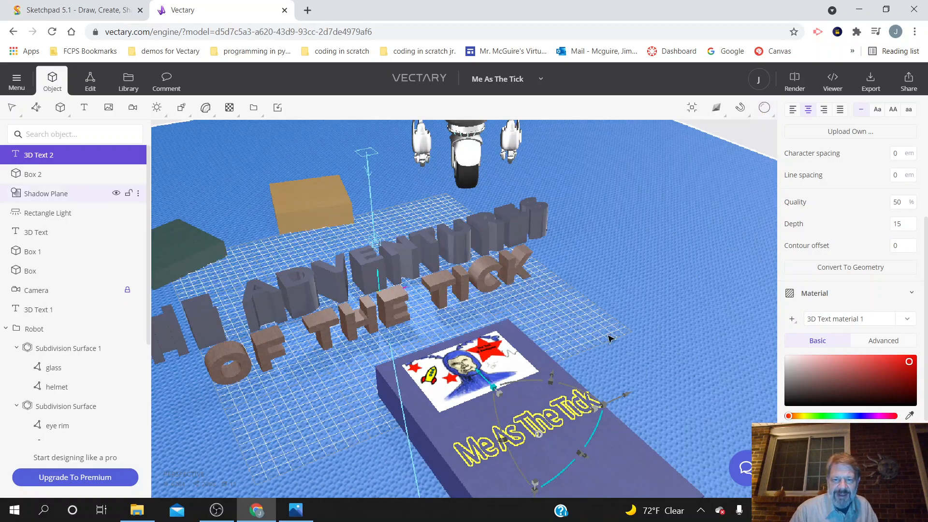
# Step: Raise the "Me As The Tick" text from inside the purple slab up to the slab's top surface
pyautogui.scroll(-2, 648, 468)
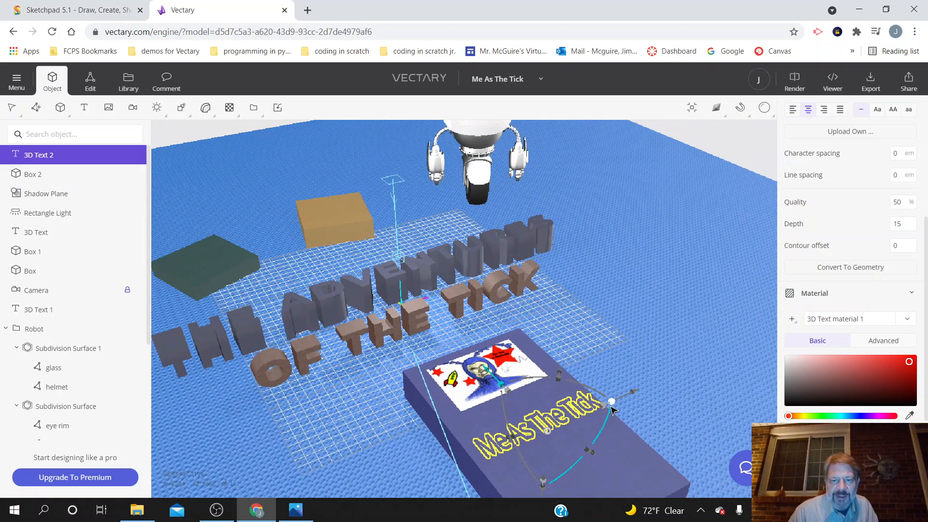
pyautogui.scroll(1, 648, 468)
pyautogui.moveTo(656, 477); pyautogui.dragTo(663, 433, button='right')
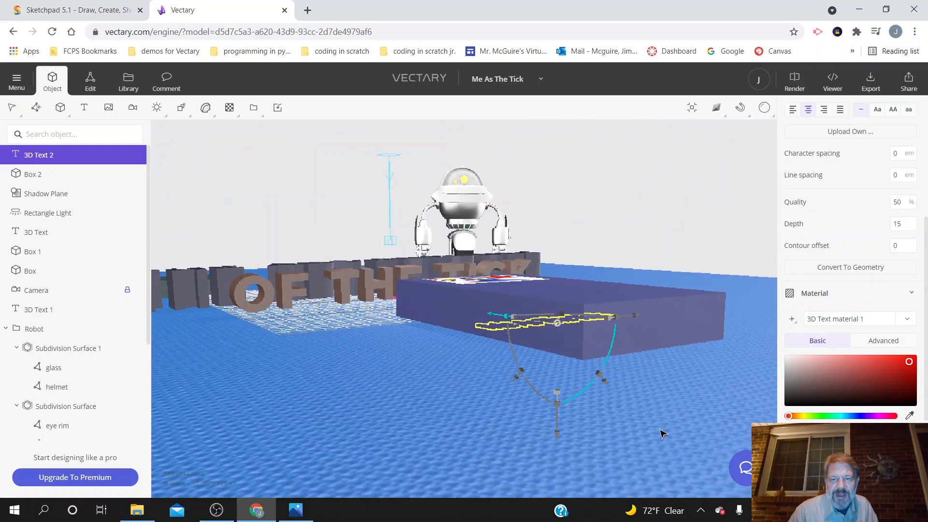
pyautogui.moveTo(559, 426); pyautogui.dragTo(577, 385)
# Step: Center the "Me As The Tick" text across the slab in front of the Tick picture and scale it down slightly to fit the slab's width
pyautogui.moveTo(620, 418); pyautogui.dragTo(536, 444, button='right')
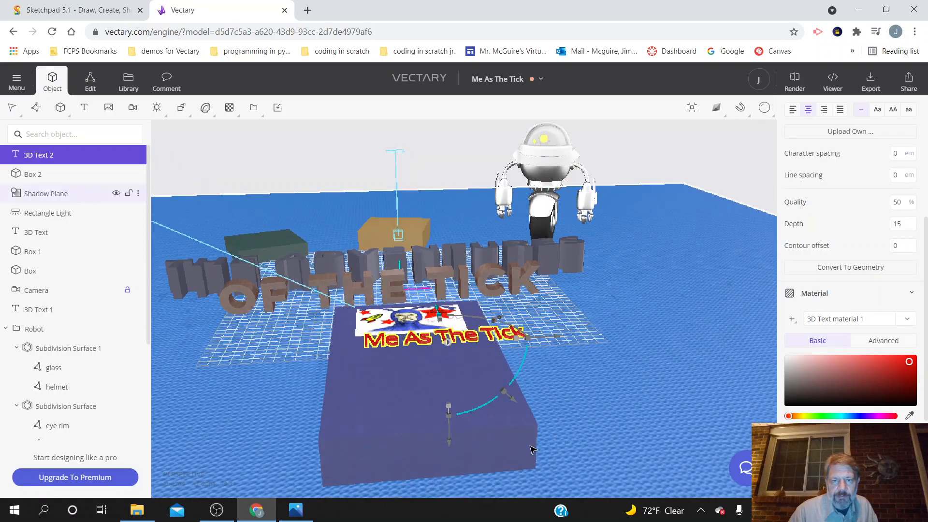
pyautogui.moveTo(550, 341); pyautogui.dragTo(511, 347)
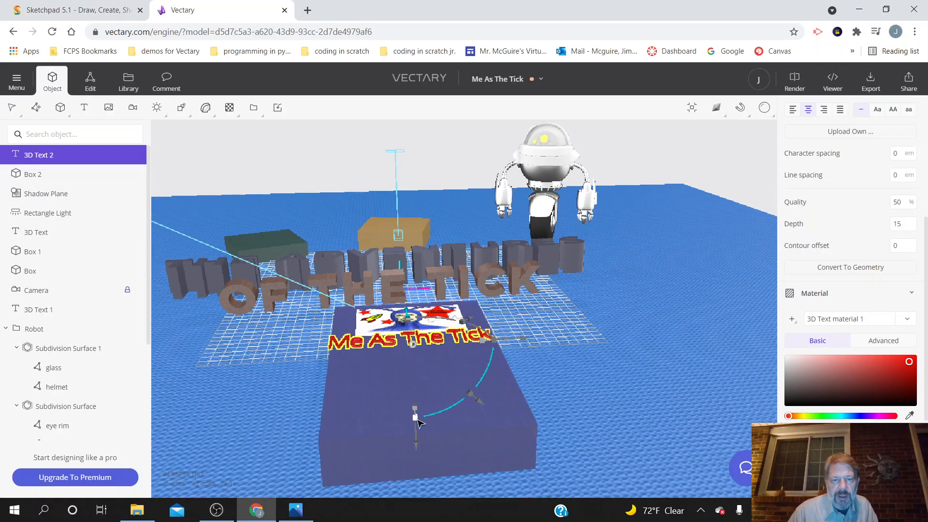
pyautogui.moveTo(414, 424); pyautogui.dragTo(417, 427)
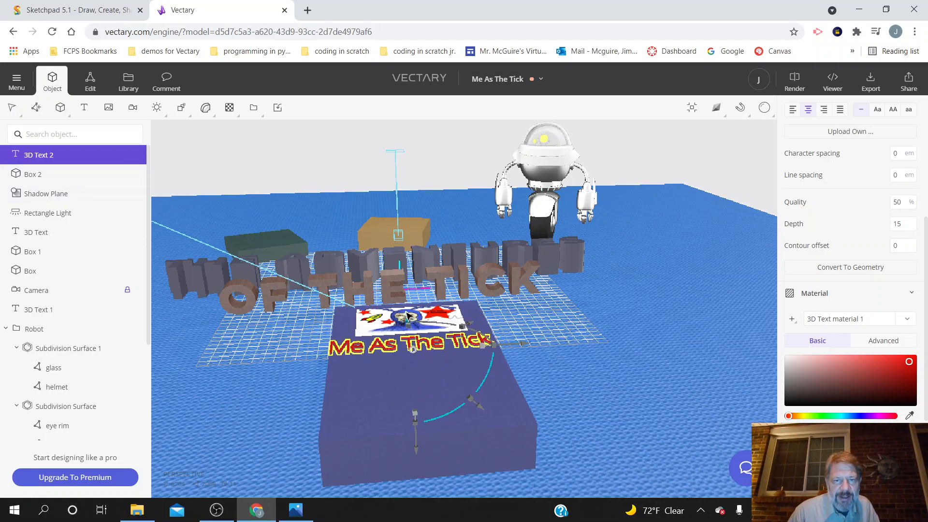
pyautogui.moveTo(407, 315); pyautogui.dragTo(410, 338)
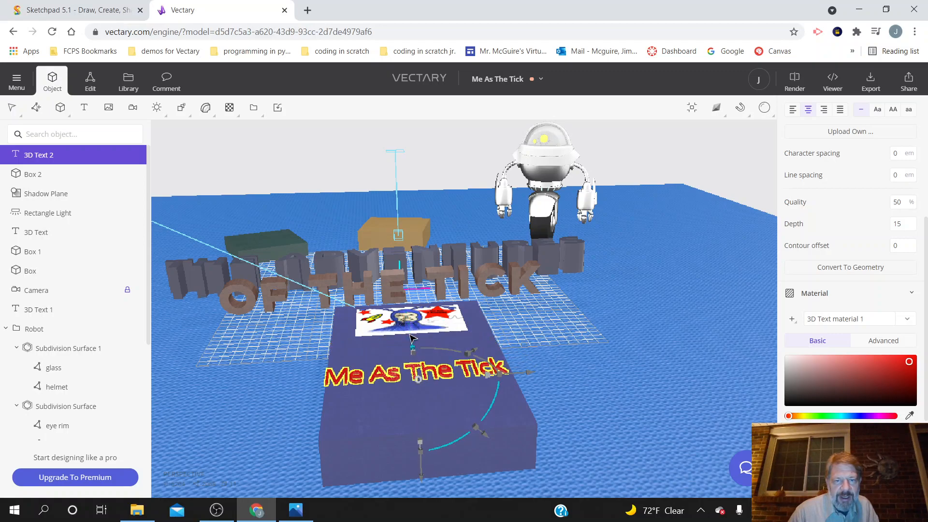
pyautogui.moveTo(420, 447); pyautogui.dragTo(421, 439)
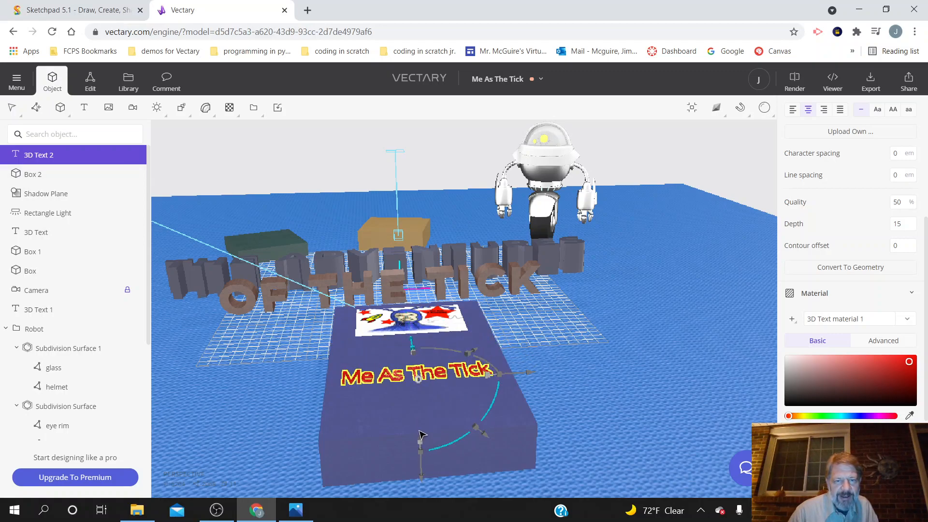
# Step: Deselect the caption and examine its placement on the slab and the whole scene from several angles
pyautogui.click(644, 405)
pyautogui.moveTo(260, 390); pyautogui.dragTo(333, 401)
pyautogui.moveTo(334, 401); pyautogui.dragTo(358, 419, button='right')
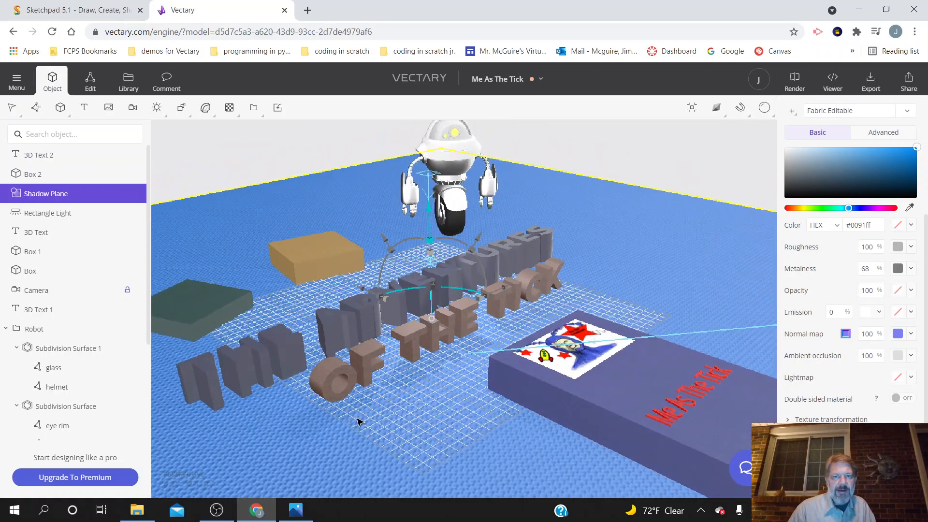
pyautogui.scroll(-5, 358, 422)
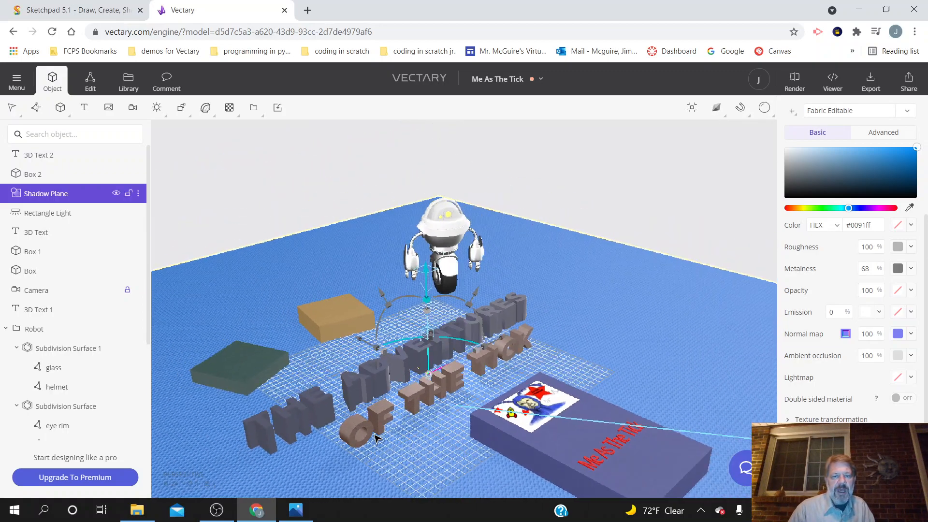
pyautogui.scroll(-1, 380, 435)
pyautogui.moveTo(385, 455); pyautogui.dragTo(377, 415, button='right')
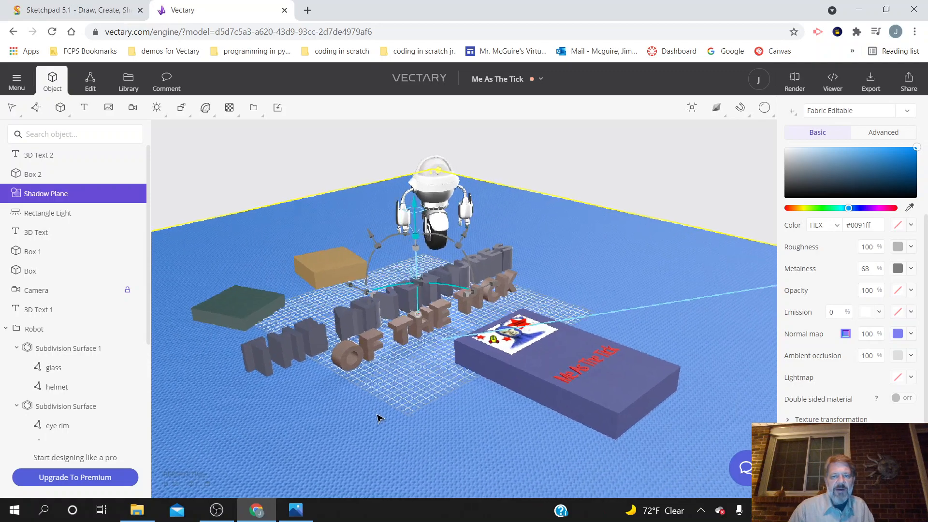
pyautogui.moveTo(514, 454); pyautogui.dragTo(435, 480)
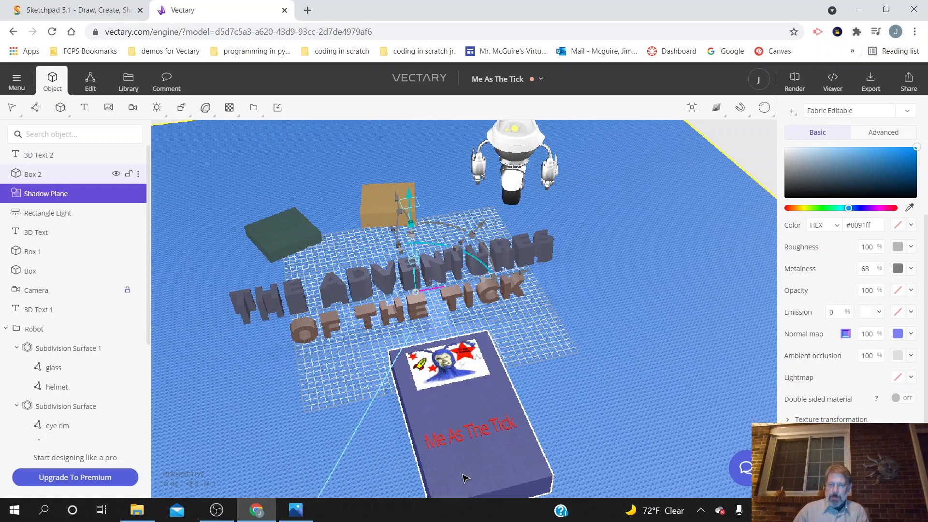